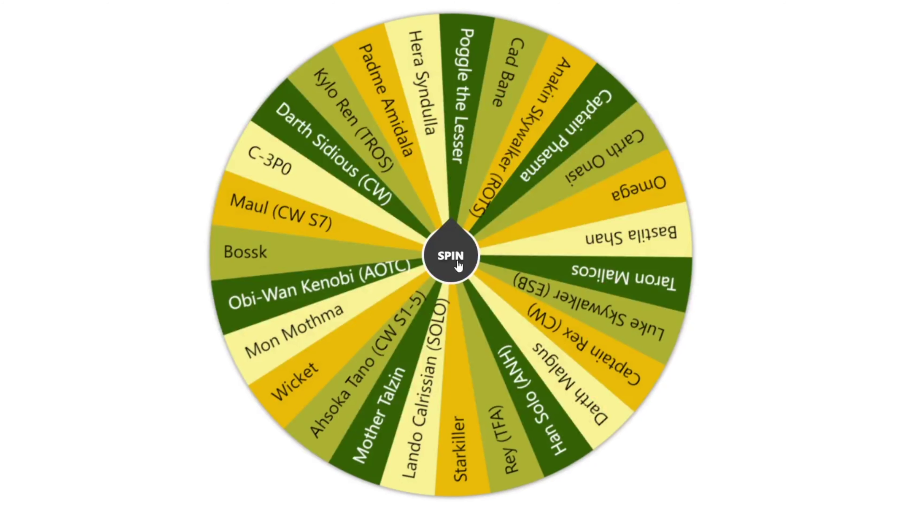
# Step: Spin the character wheel to pick the next figure for the swamp poster
pyautogui.click(458, 263)
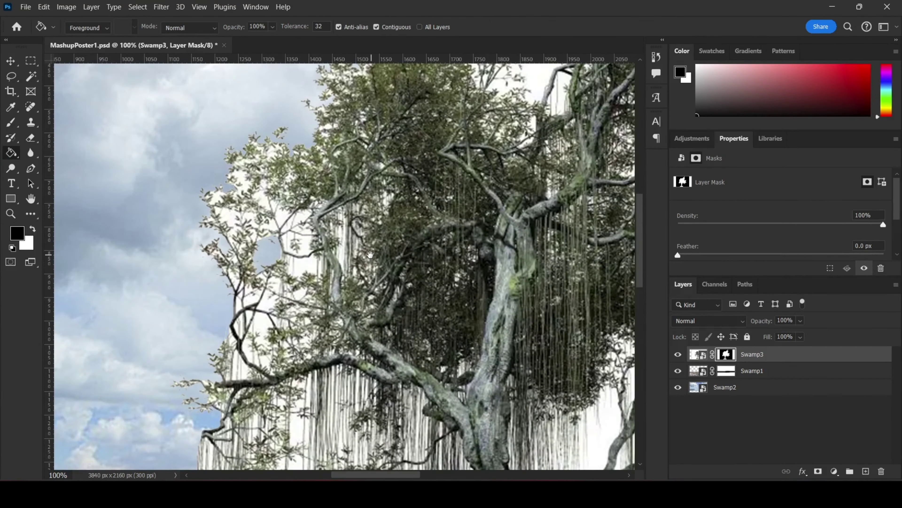
# Step: Refine the tree's edges, trunk and roots with the Refine Edge brush, then confirm the cutout
pyautogui.hotkey('ctrl', '0')
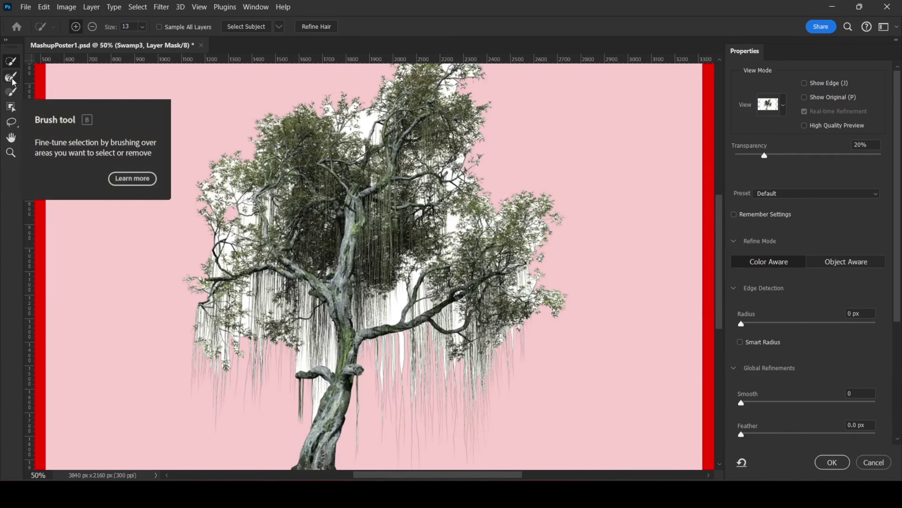
pyautogui.click(11, 78)
pyautogui.scroll(2, 401, 166)
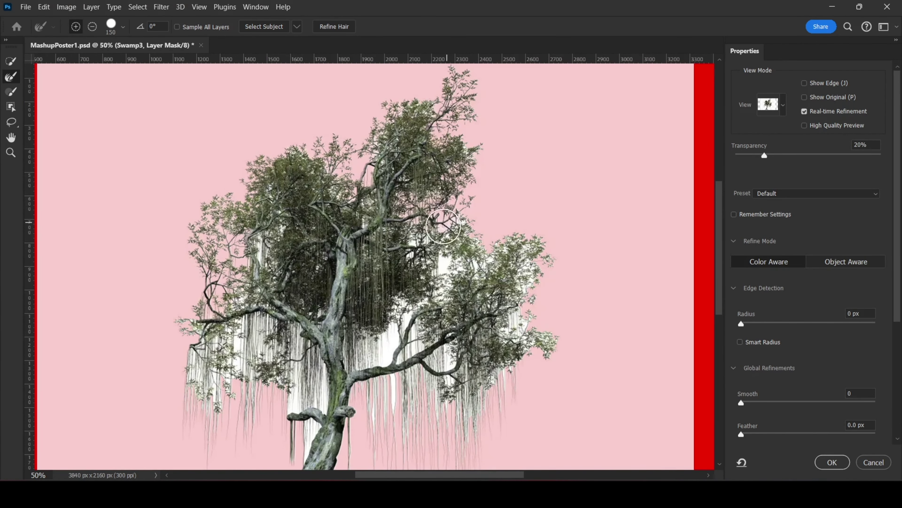
pyautogui.moveTo(415, 398); pyautogui.dragTo(459, 247)
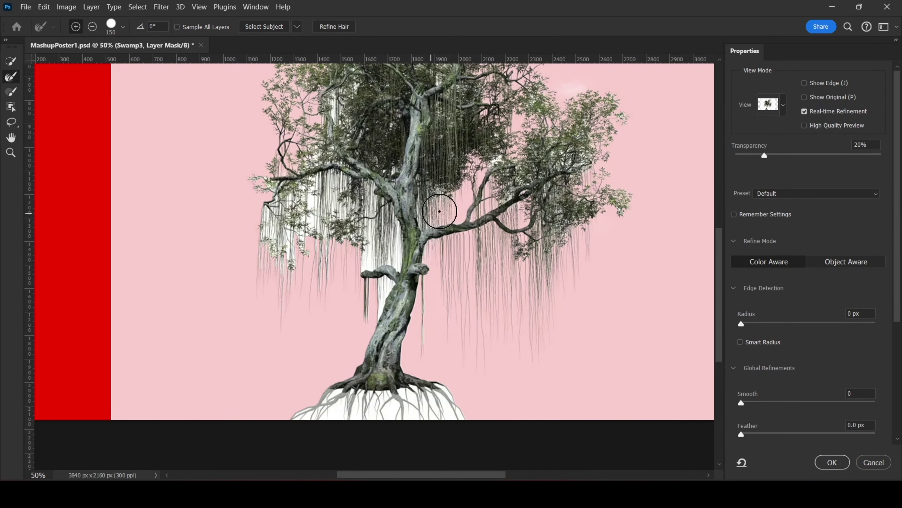
pyautogui.scroll(4, 346, 284)
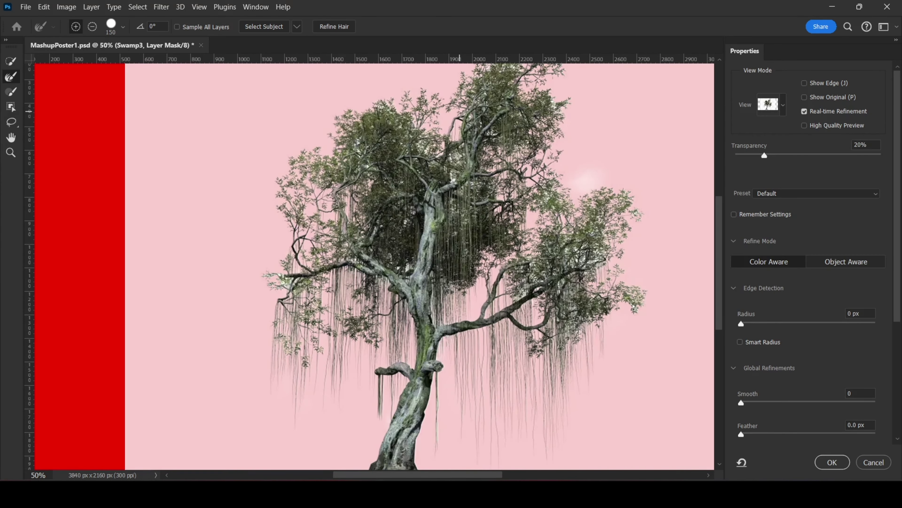
pyautogui.scroll(-3, 479, 429)
pyautogui.click(833, 461)
pyautogui.click(678, 370)
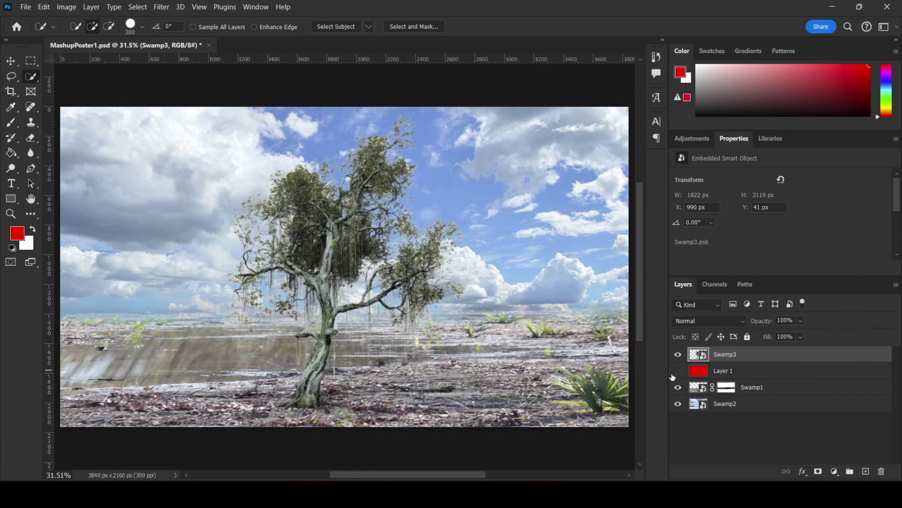
# Step: Copy the tree to a new layer, enlarge it toward the top-left, and refine the tall tree
pyautogui.hotkey('ctrl', 'shift', 'alt', 'e')
pyautogui.click(896, 285)
pyautogui.click(796, 278)
pyautogui.hotkey('ctrl', 't')
pyautogui.moveTo(383, 264); pyautogui.dragTo(116, 240)
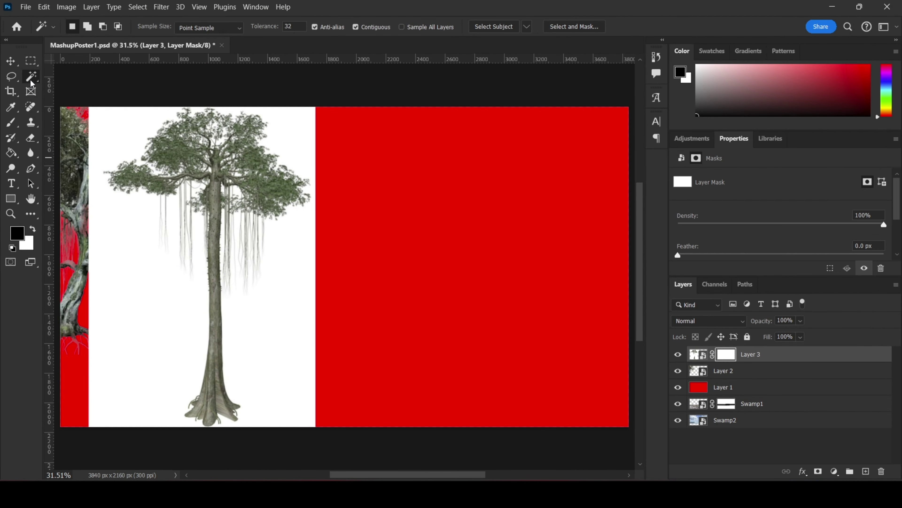
pyautogui.hotkey('ctrl', 'alt', 'r')
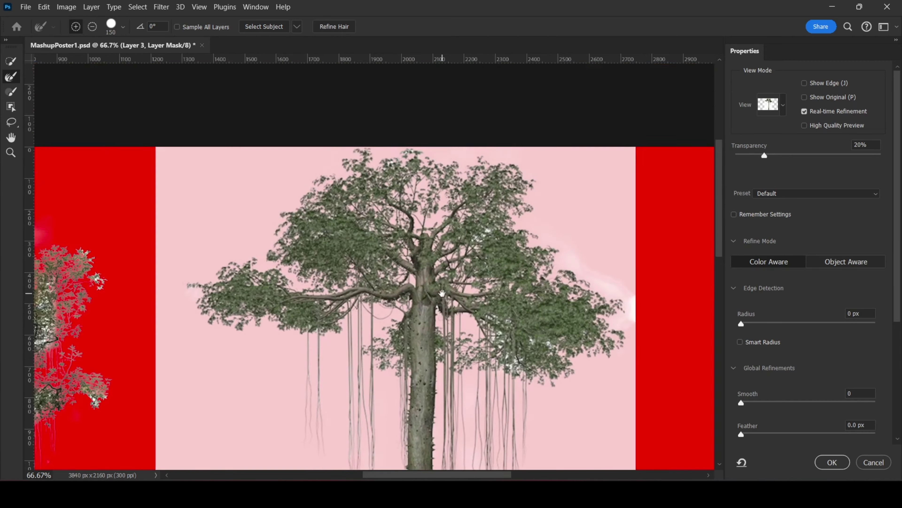
pyautogui.scroll(-10, 475, 291)
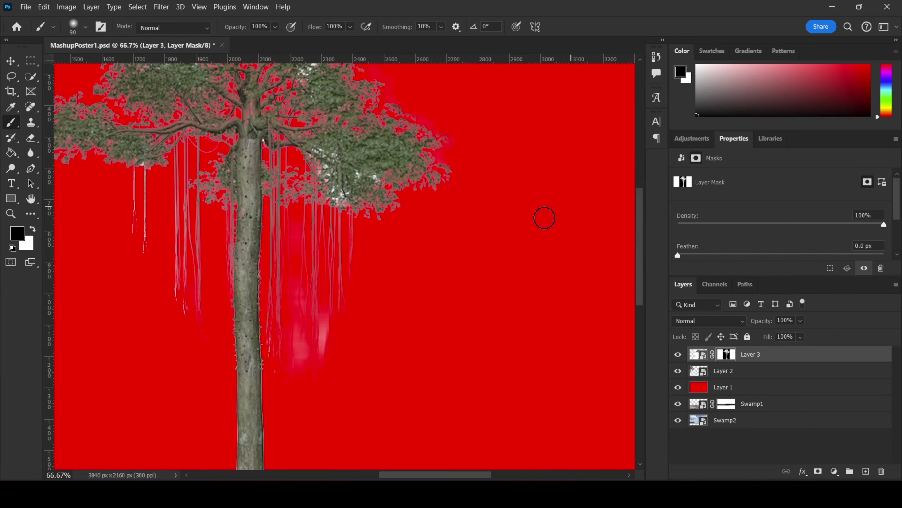
pyautogui.scroll(3, 545, 217)
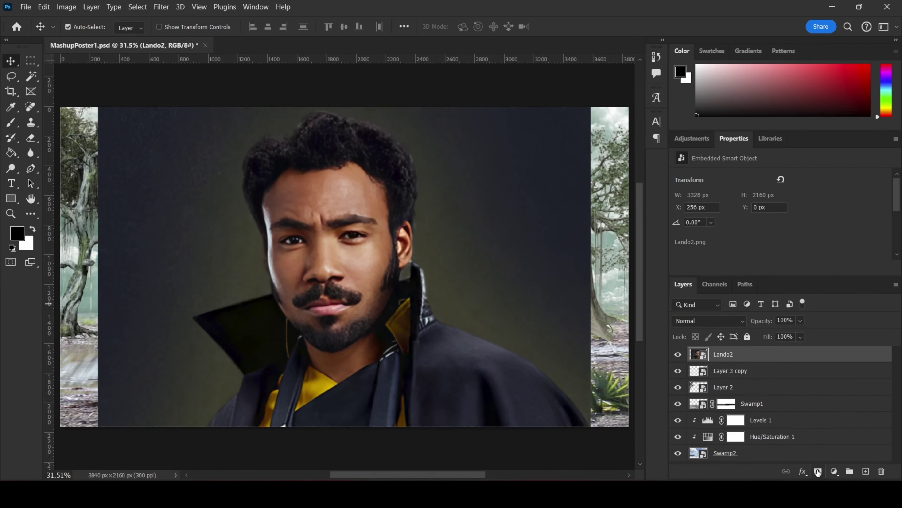
# Step: Mask Lando2 and hide the lassoed background on both sides of his head
pyautogui.click(818, 472)
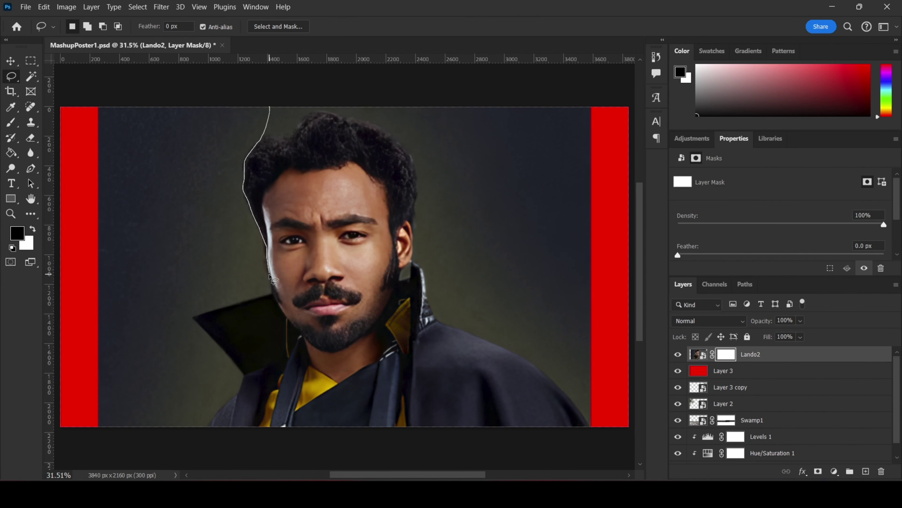
pyautogui.moveTo(192, 443); pyautogui.dragTo(71, 107)
pyautogui.press('g')
pyautogui.click(245, 263)
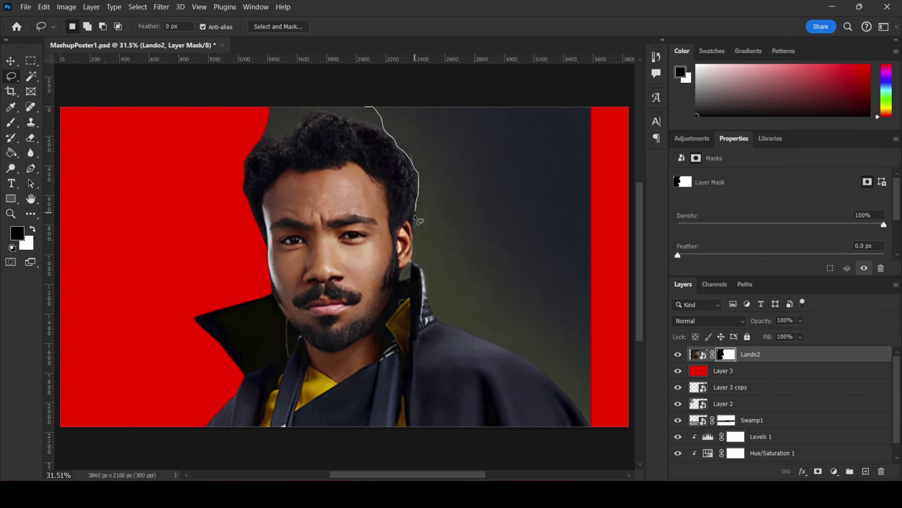
pyautogui.click(481, 210)
pyautogui.hotkey('ctrl', 'd')
pyautogui.press('l')
pyautogui.moveTo(385, 128); pyautogui.dragTo(322, 114)
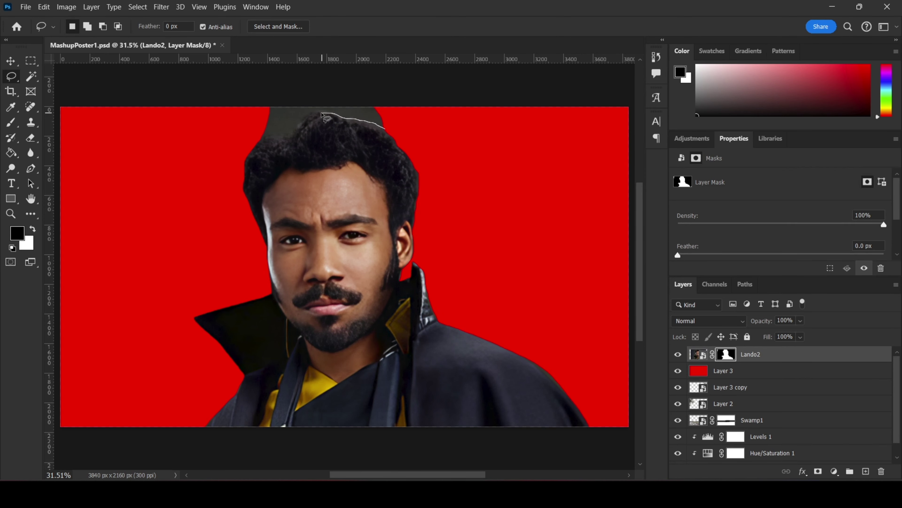
pyautogui.press('Delete')
pyautogui.hotkey('ctrl', 'd')
# Step: Fold the masked Lando cutout into a single layer, hide it, and shift the Carth photo left
pyautogui.rightClick(750, 354)
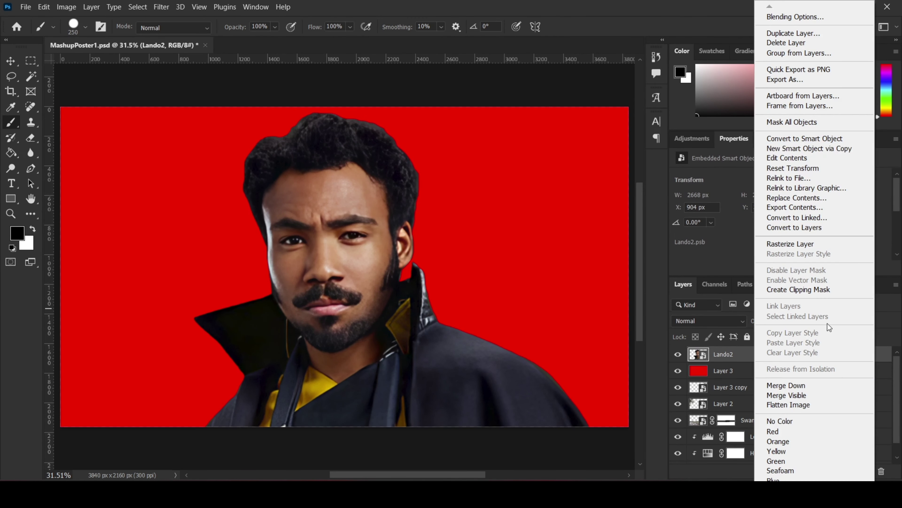
pyautogui.click(781, 244)
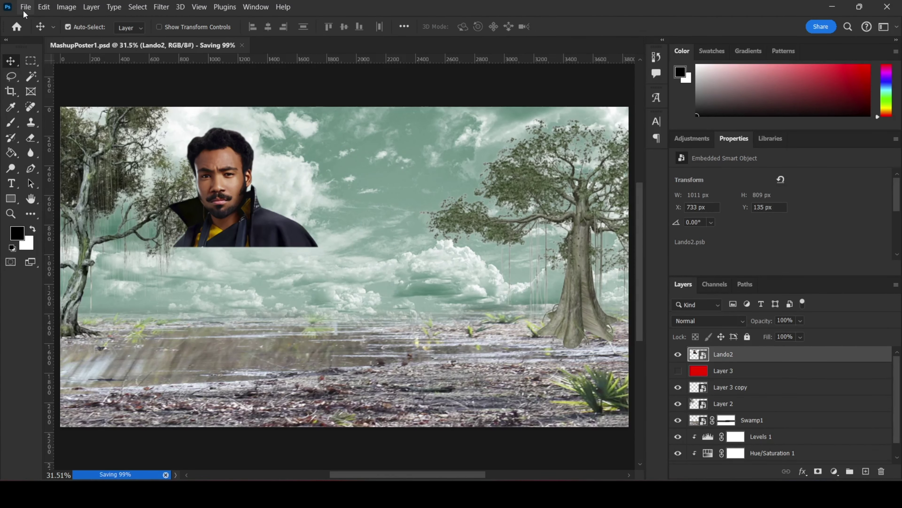
pyautogui.click(678, 371)
pyautogui.moveTo(552, 277); pyautogui.dragTo(429, 276)
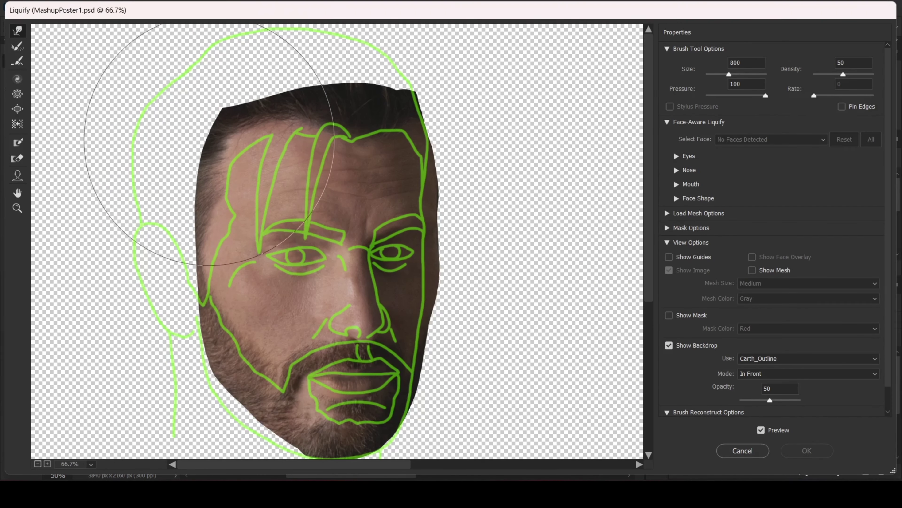
# Step: Warp Carth's face to the outline with a 400–500 Liquify brush and apply it
pyautogui.moveTo(483, 81); pyautogui.dragTo(473, 282)
pyautogui.scroll(-3, 473, 284)
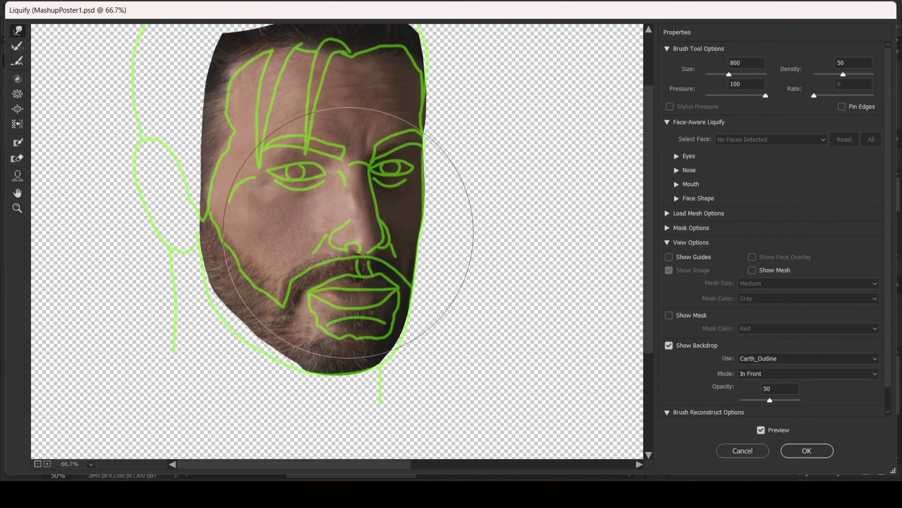
pyautogui.press('[')
pyautogui.press('[')
pyautogui.press('[')
pyautogui.press(']')
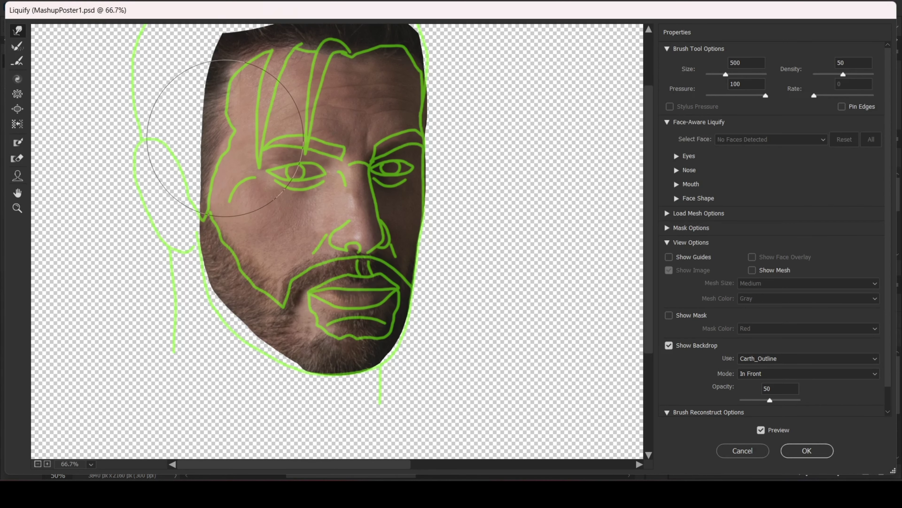
pyautogui.press('Return')
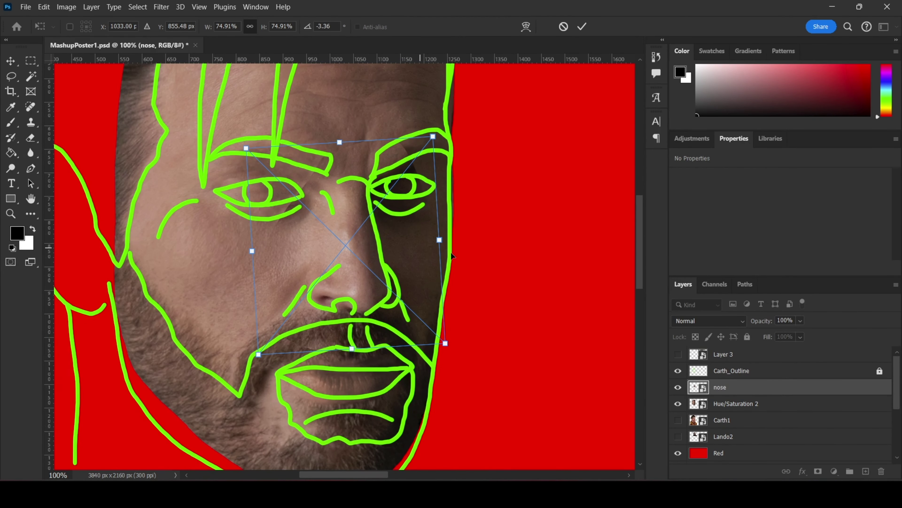
# Step: Confirm the resized nose patch and Liquify it to the outline with a smaller brush
pyautogui.press('Return')
pyautogui.hotkey('ctrl', 'shift', 'x')
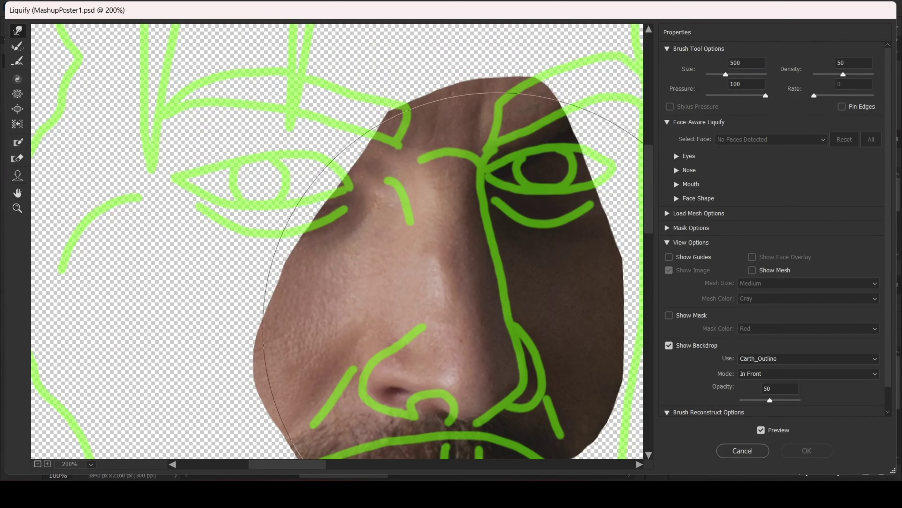
pyautogui.scroll(-5, 494, 323)
pyautogui.press('[')
pyautogui.press('[')
pyautogui.press('[')
pyautogui.click(669, 346)
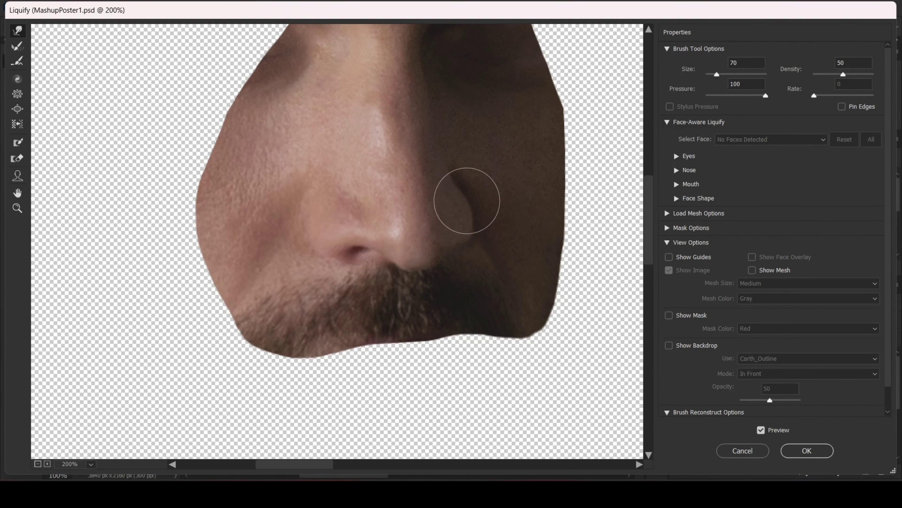
pyautogui.click(669, 345)
pyautogui.write('400')
pyautogui.press('Return')
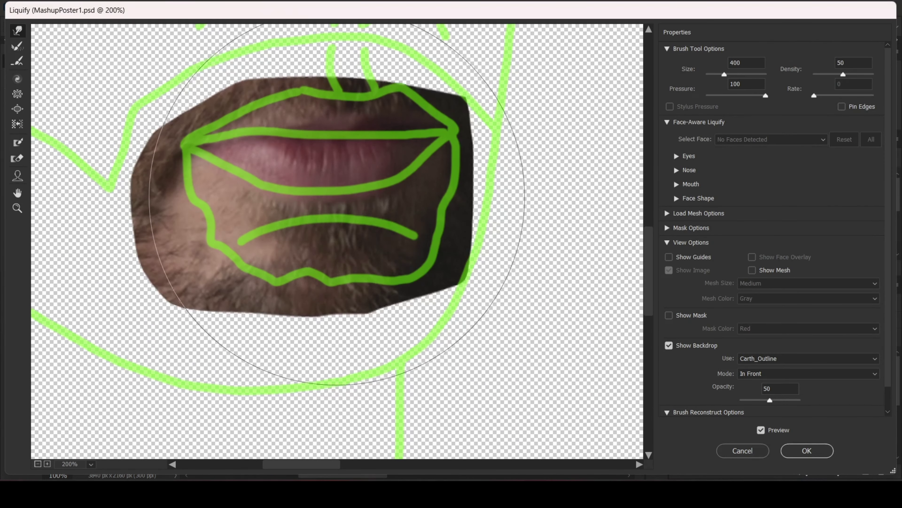
# Step: Push the mouth patch's left and top edges outward with a 200 brush, then start liquifying the eye layer
pyautogui.moveTo(206, 117); pyautogui.dragTo(185, 99)
pyautogui.press('[')
pyautogui.press('[')
pyautogui.press('[')
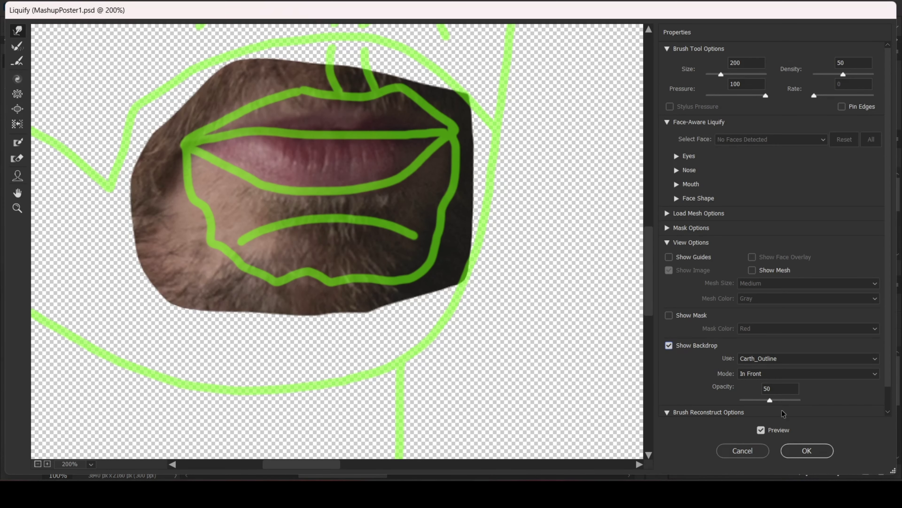
pyautogui.press('Return')
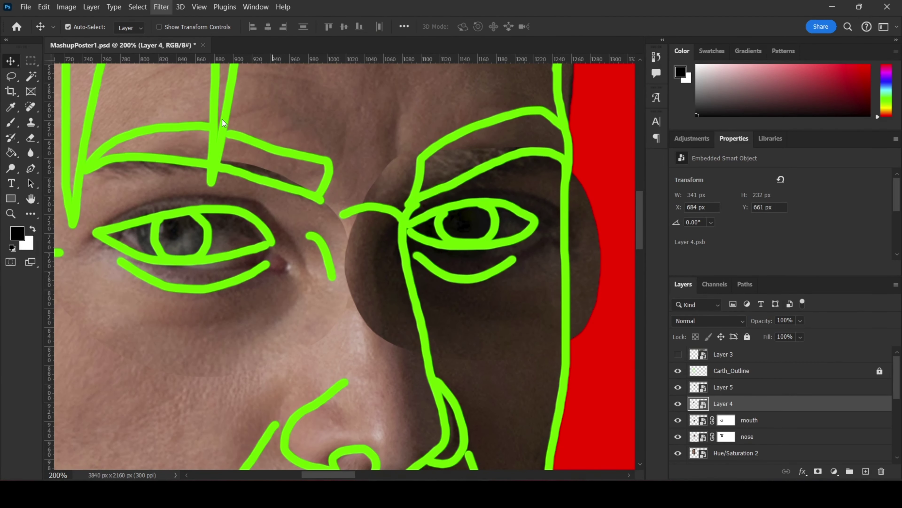
pyautogui.hotkey('ctrl', 'shift', 'x')
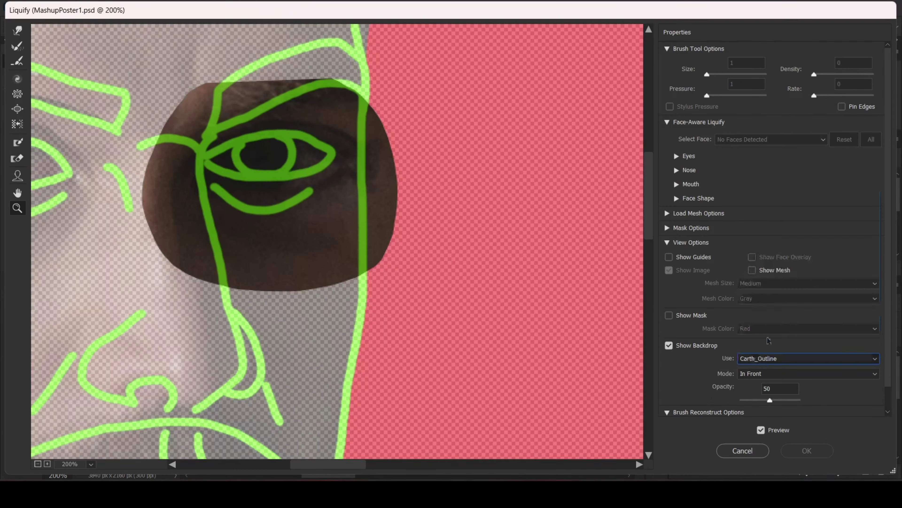
pyautogui.click(669, 345)
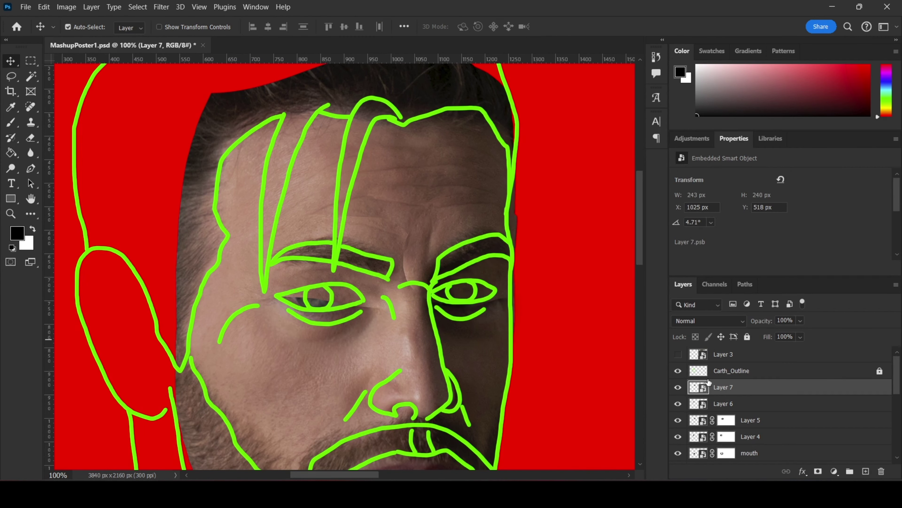
# Step: Skew and shrink the ear on Layer 7 to fit the outline
pyautogui.click(724, 387)
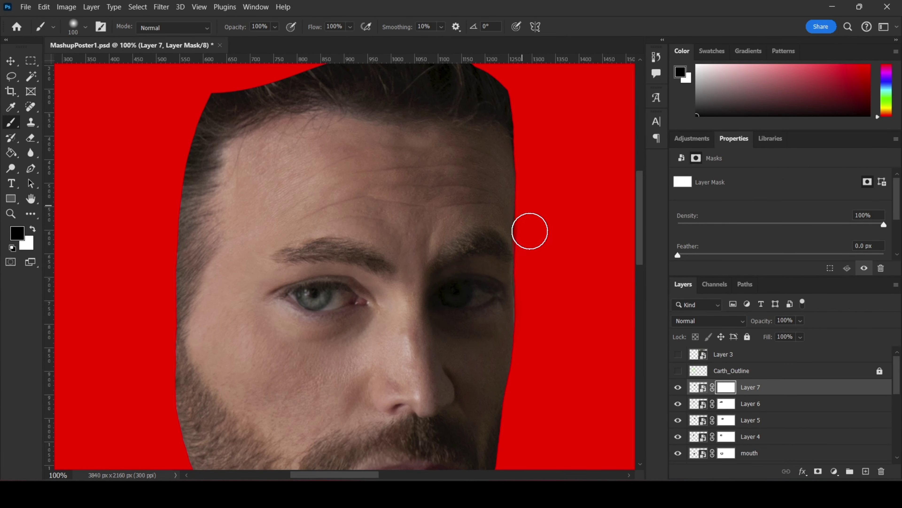
pyautogui.moveTo(501, 387); pyautogui.dragTo(518, 273)
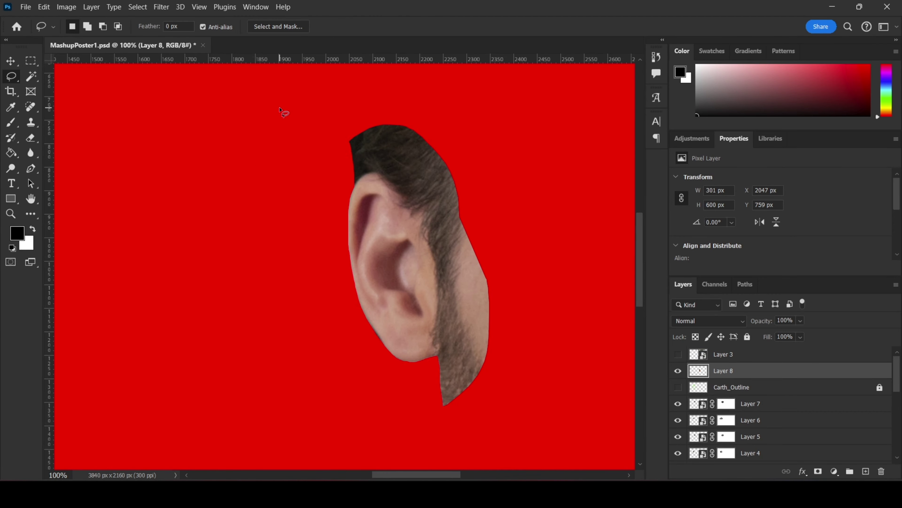
pyautogui.moveTo(226, 110); pyautogui.dragTo(219, 132)
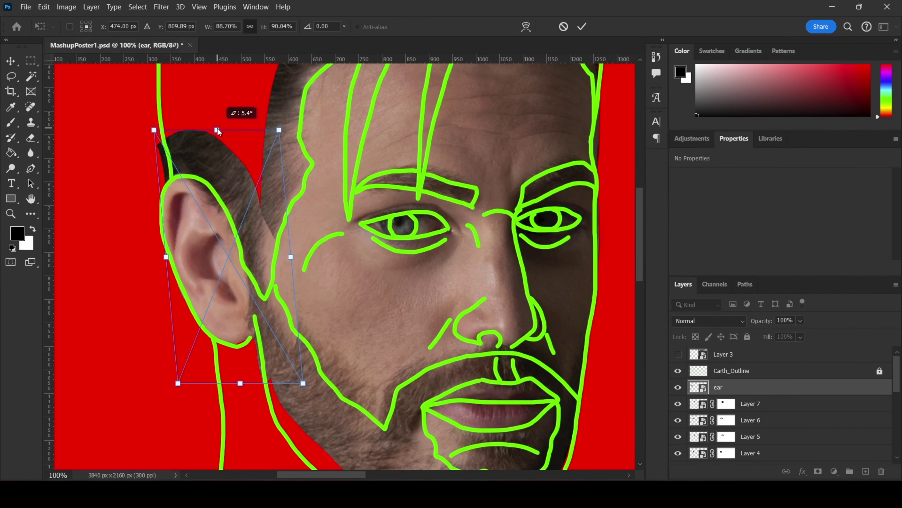
pyautogui.click(184, 111)
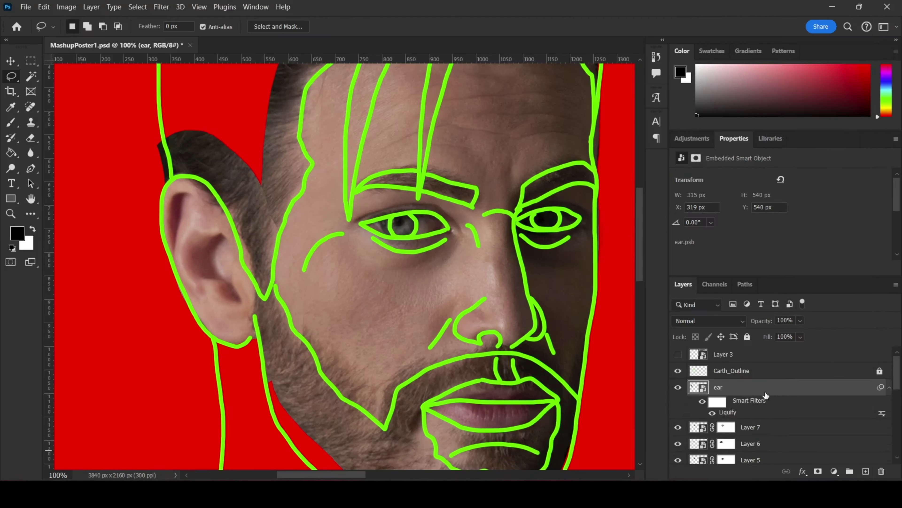
# Step: Lasso the mint background around the hair piece and delete it
pyautogui.scroll(-5, 312, 278)
pyautogui.scroll(-3, 313, 278)
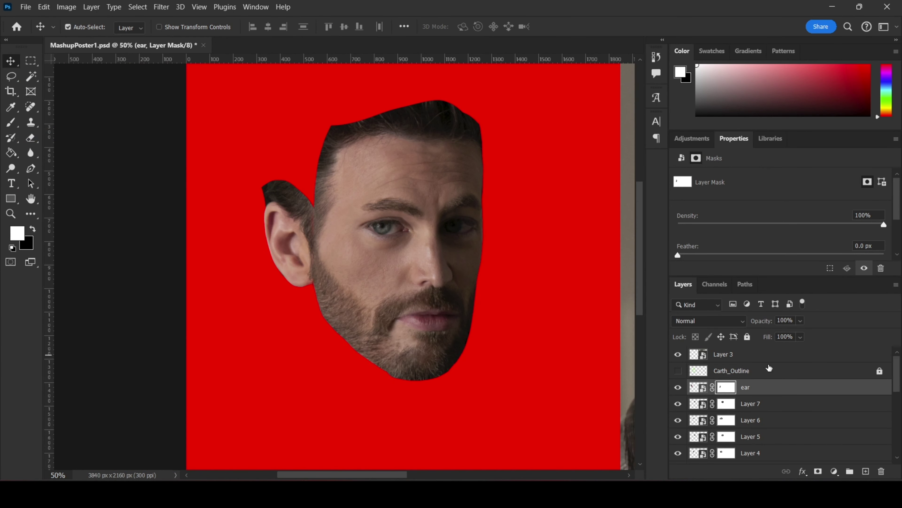
pyautogui.press('l')
pyautogui.moveTo(354, 140); pyautogui.dragTo(359, 260)
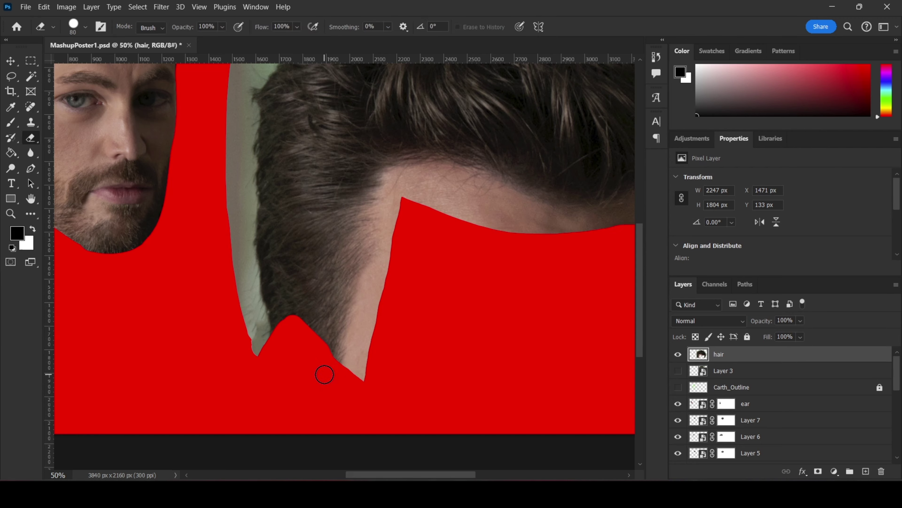
pyautogui.moveTo(324, 374); pyautogui.dragTo(192, 497)
pyautogui.press('l')
pyautogui.moveTo(372, 106); pyautogui.dragTo(405, 130)
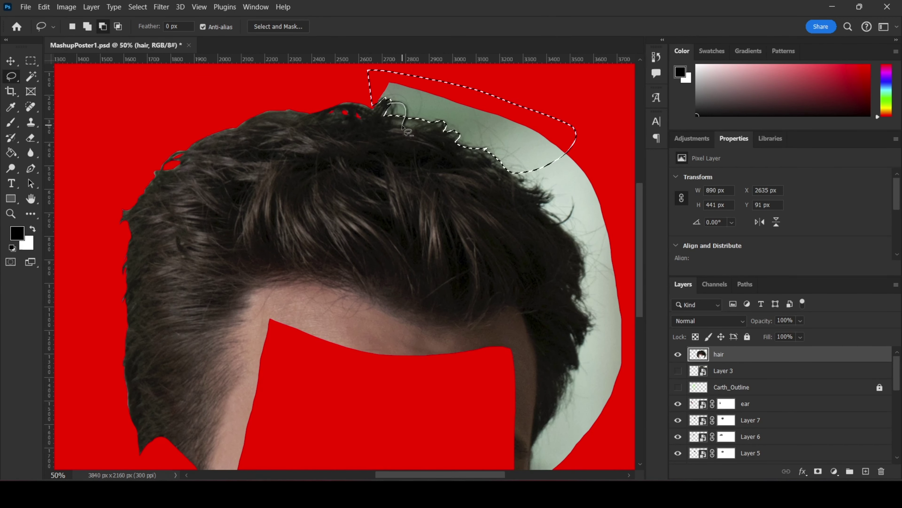
pyautogui.press('Delete')
# Step: Erase leftover background along the hair edge
pyautogui.scroll(-3, 405, 130)
pyautogui.moveTo(476, 92); pyautogui.dragTo(604, 249)
pyautogui.press('Delete')
pyautogui.press('e')
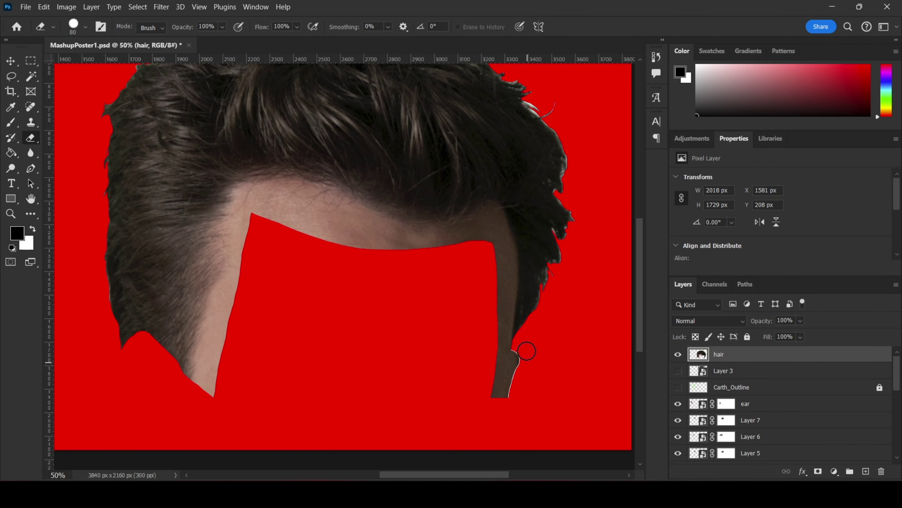
pyautogui.hotkey('ctrl', '0')
pyautogui.press('l')
# Step: Rotate and place the hair over the outline and move it below the ear layer
pyautogui.hotkey('ctrl', 't')
pyautogui.hotkey('ctrl', '+')
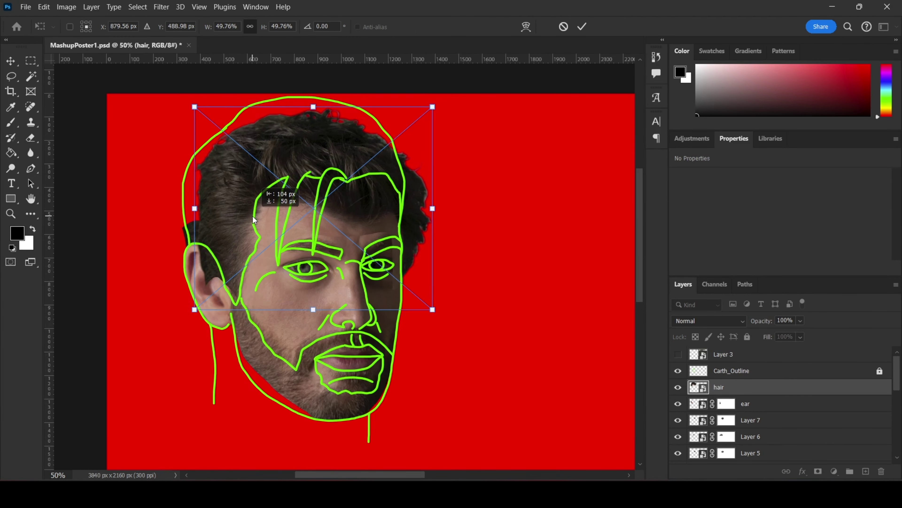
pyautogui.moveTo(569, 213); pyautogui.dragTo(585, 277)
pyautogui.press('Return')
pyautogui.hotkey('ctrl', '0')
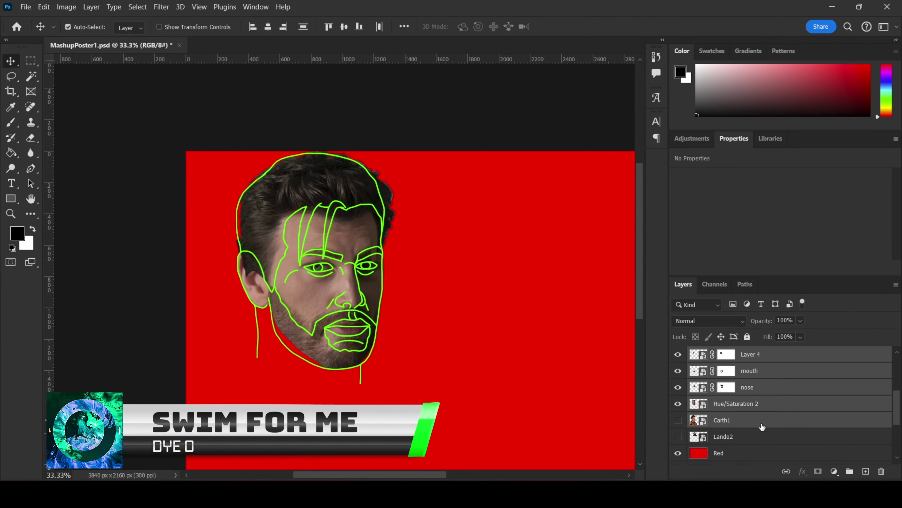
pyautogui.hotkey('ctrl', '[')
pyautogui.press('z')
pyautogui.hotkey('ctrl', '+')
pyautogui.hotkey('ctrl', '+')
pyautogui.hotkey('ctrl', '+')
# Step: Liquify the hair to match the outline and add a layer mask to it
pyautogui.hotkey('ctrl', 'shift', 'x')
pyautogui.hotkey('ctrl', '+')
pyautogui.hotkey('ctrl', '+')
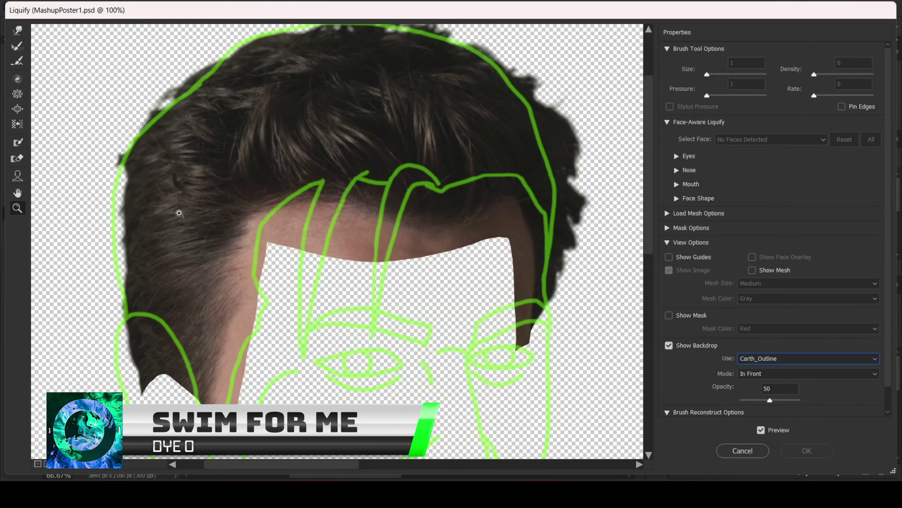
pyautogui.hotkey('ctrl', '-')
pyautogui.moveTo(465, 133)
pyautogui.mouseDown()
pyautogui.moveTo(377, 322)
pyautogui.moveTo(270, 320)
pyautogui.moveTo(181, 363)
pyautogui.mouseUp()
pyautogui.press('Return')
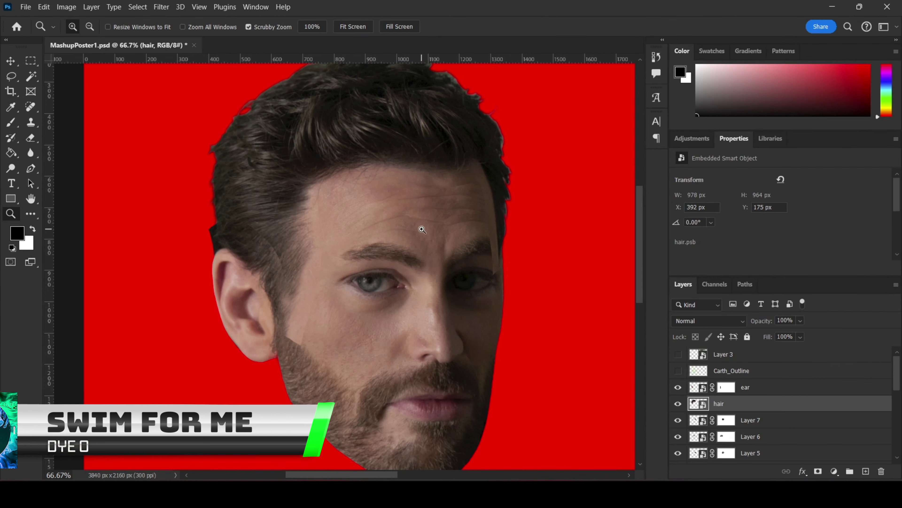
pyautogui.click(746, 403)
pyautogui.hotkey('ctrl', '+')
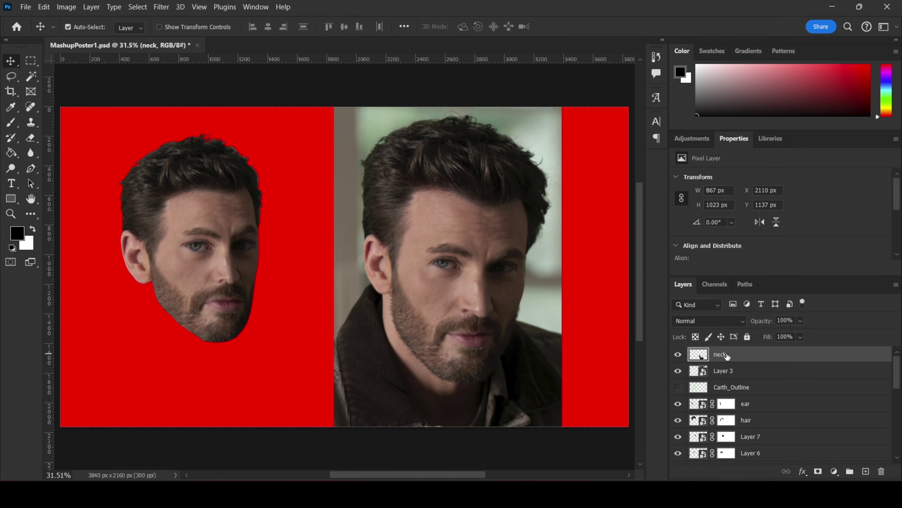
# Step: Lasso away the unwanted area along the neck and shrink the neck piece up-left
pyautogui.press('l')
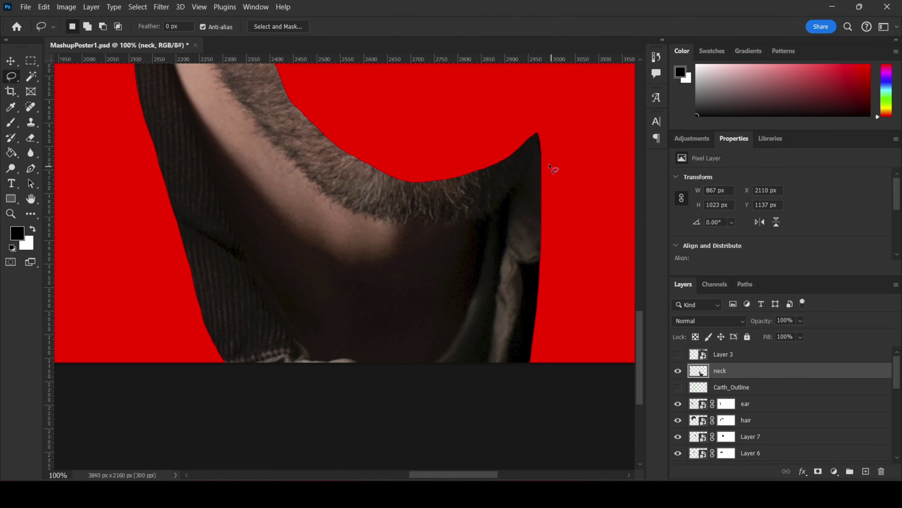
pyautogui.moveTo(535, 397); pyautogui.dragTo(322, 152)
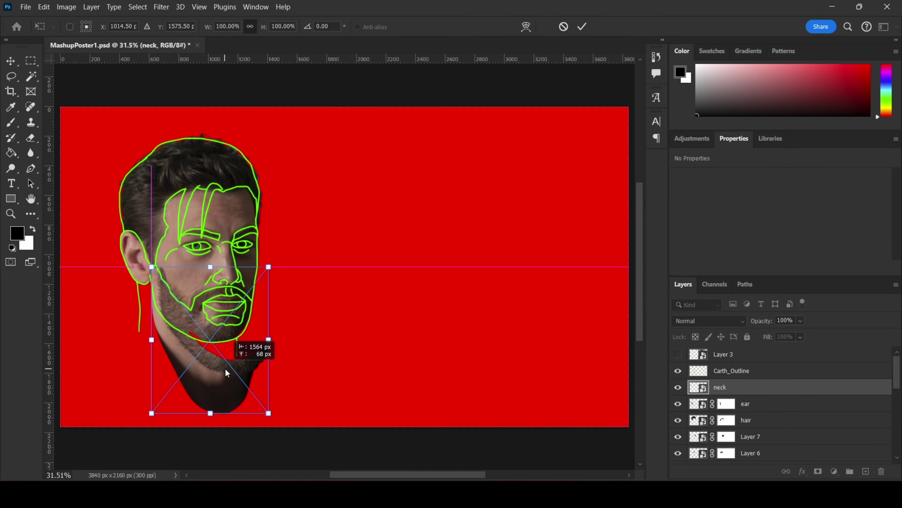
pyautogui.moveTo(227, 373); pyautogui.dragTo(204, 365)
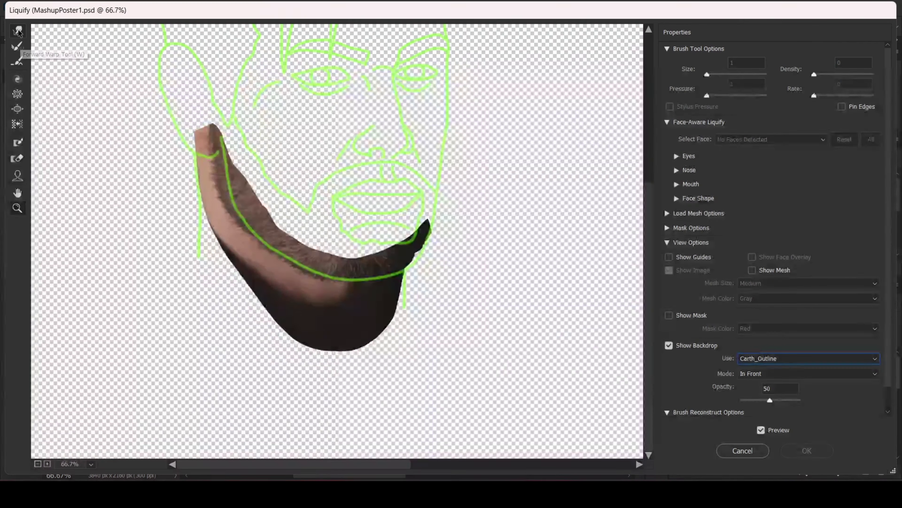
# Step: Warp the chin up to the outline with a 400 brush and move the neck below the ear
pyautogui.press('[')
pyautogui.press('[')
pyautogui.press('[')
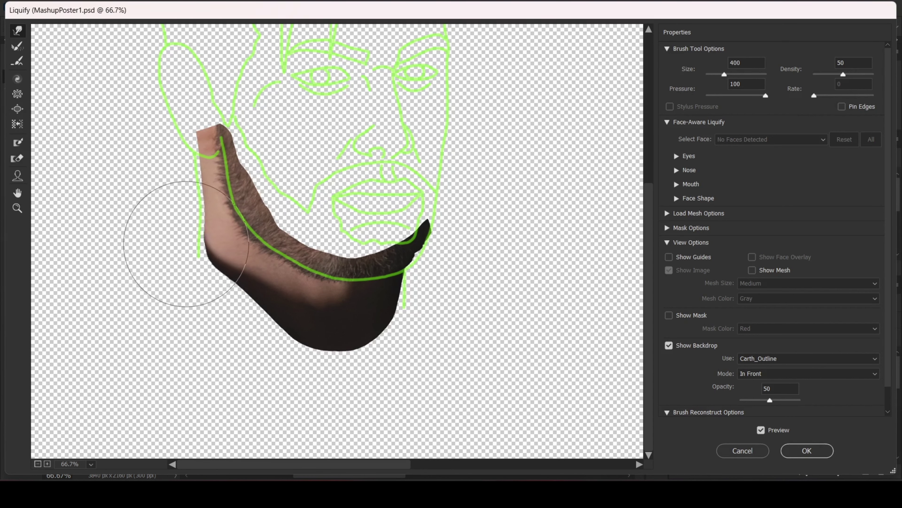
pyautogui.moveTo(412, 326); pyautogui.dragTo(425, 249)
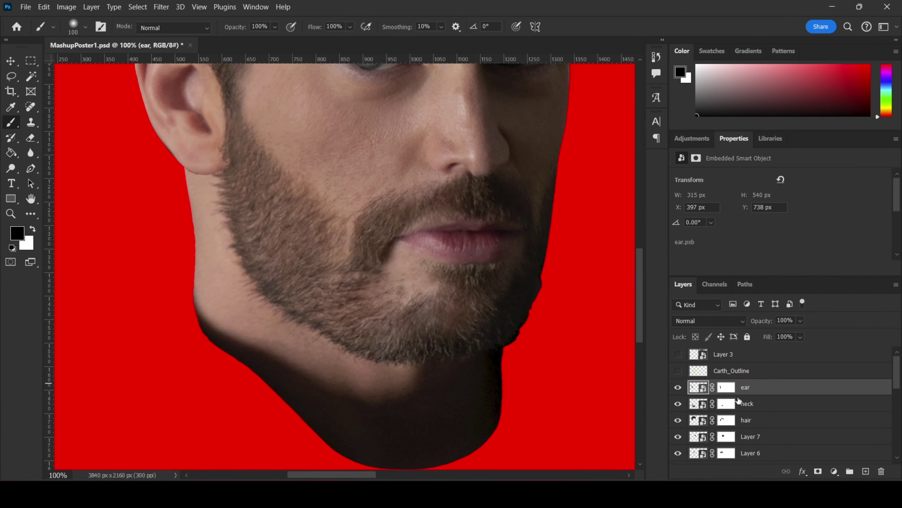
pyautogui.moveTo(747, 386); pyautogui.dragTo(752, 408)
pyautogui.press('[')
pyautogui.press('[')
pyautogui.press('[')
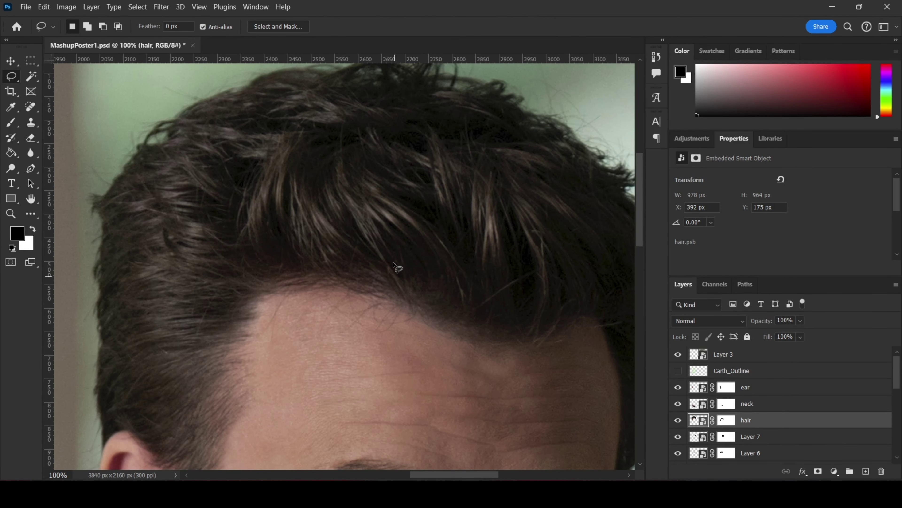
# Step: Copy a hair strand to a new layer, bend it down onto the forehead, and hide the outline
pyautogui.click(704, 354)
pyautogui.hotkey('ctrl', 'shift', 'c')
pyautogui.hotkey('ctrl', 'v')
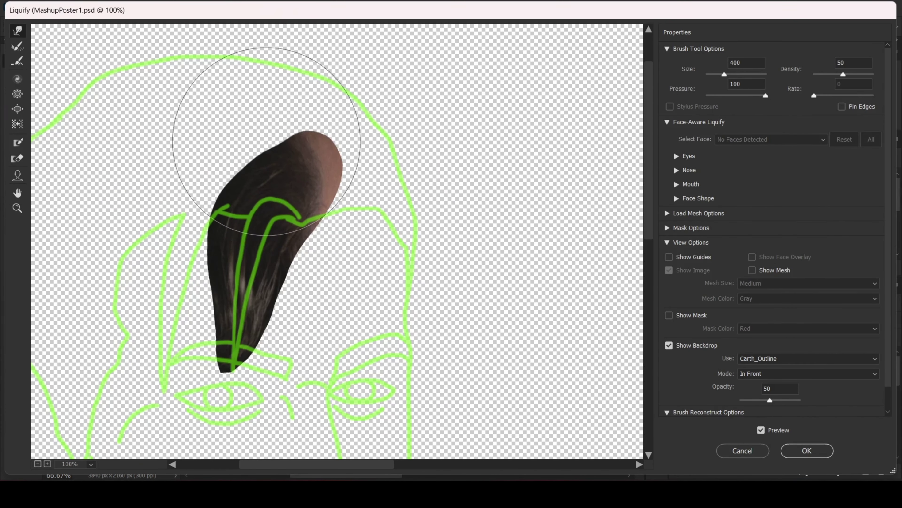
pyautogui.moveTo(266, 142); pyautogui.dragTo(231, 268)
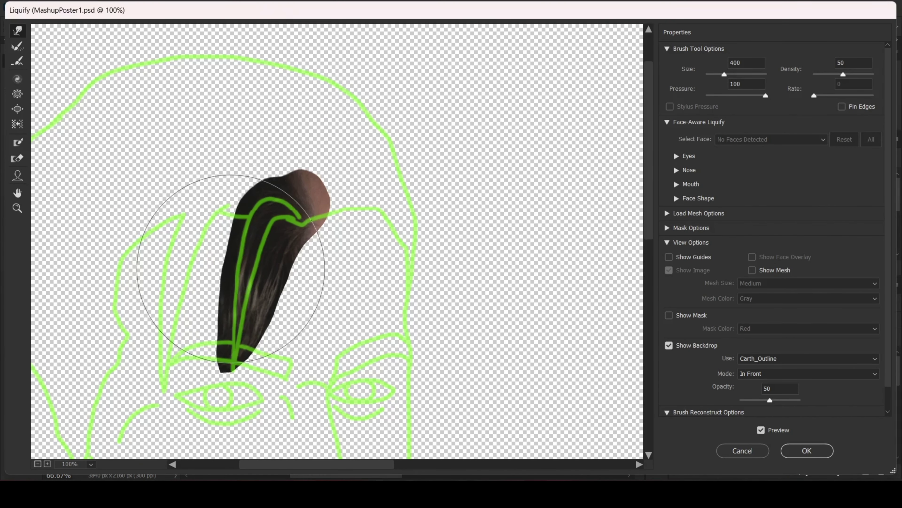
pyautogui.press('Return')
pyautogui.click(678, 354)
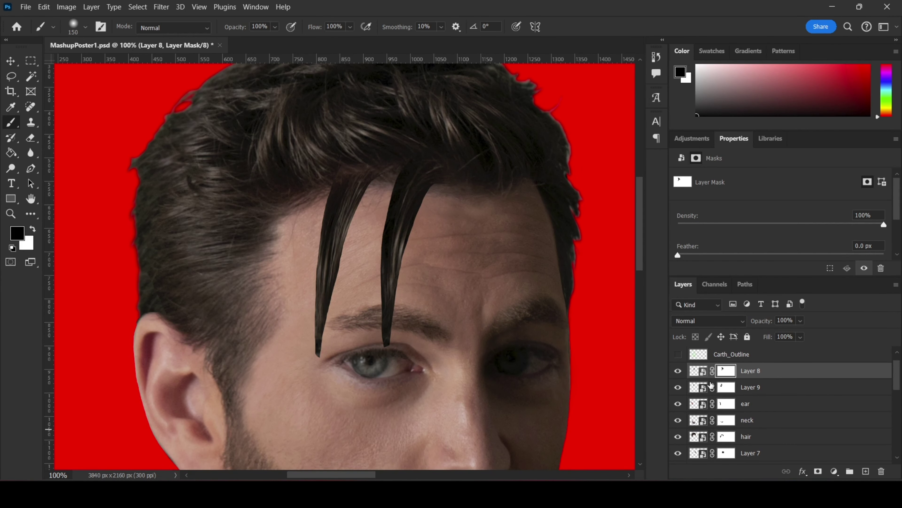
# Step: Lasso the left strand down to the eye on Carth2 and Generative Fill new hair there
pyautogui.moveTo(446, 154); pyautogui.dragTo(393, 355)
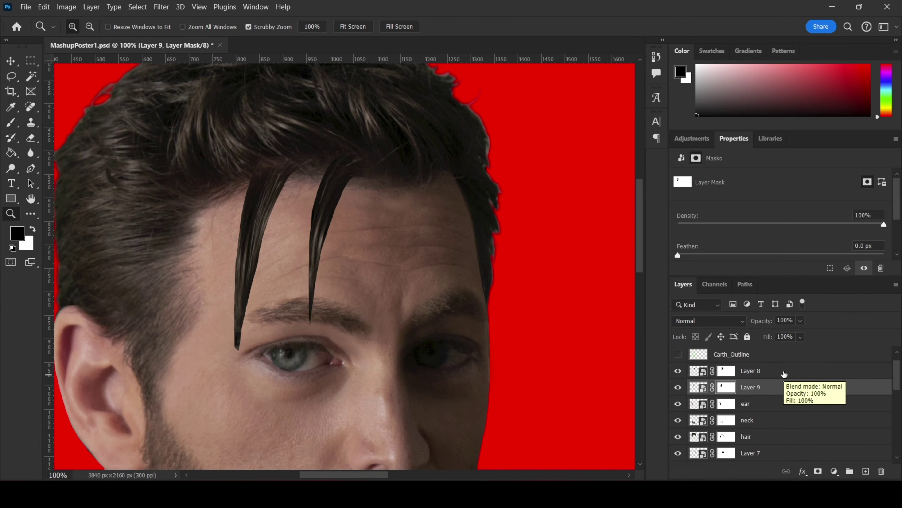
pyautogui.click(721, 354)
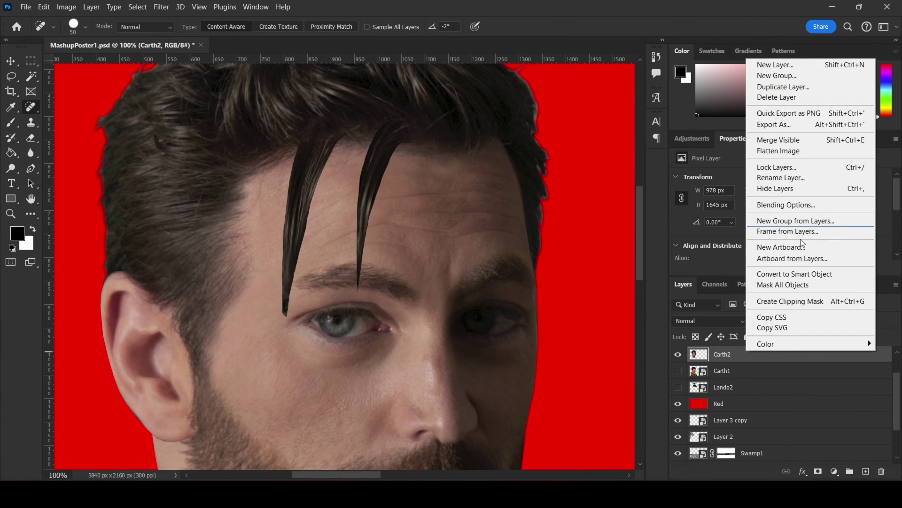
pyautogui.moveTo(329, 115); pyautogui.dragTo(292, 302)
pyautogui.click(577, 231)
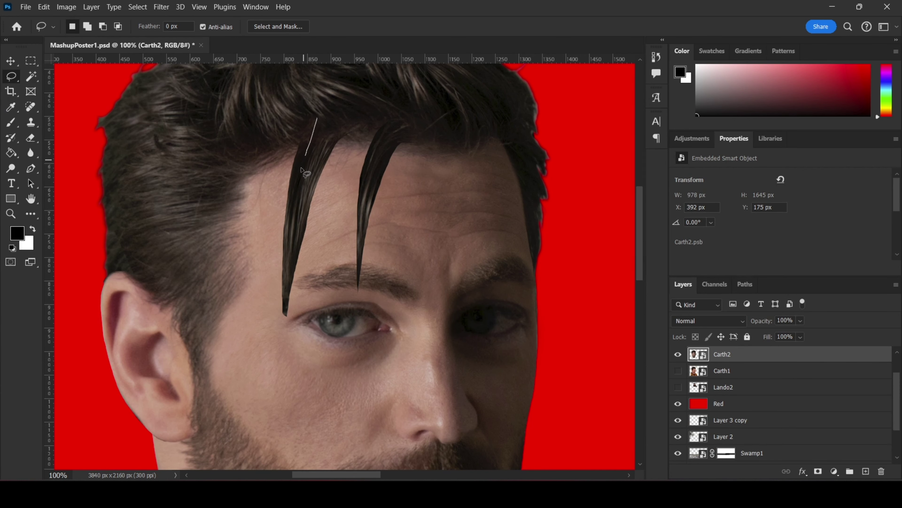
pyautogui.click(498, 199)
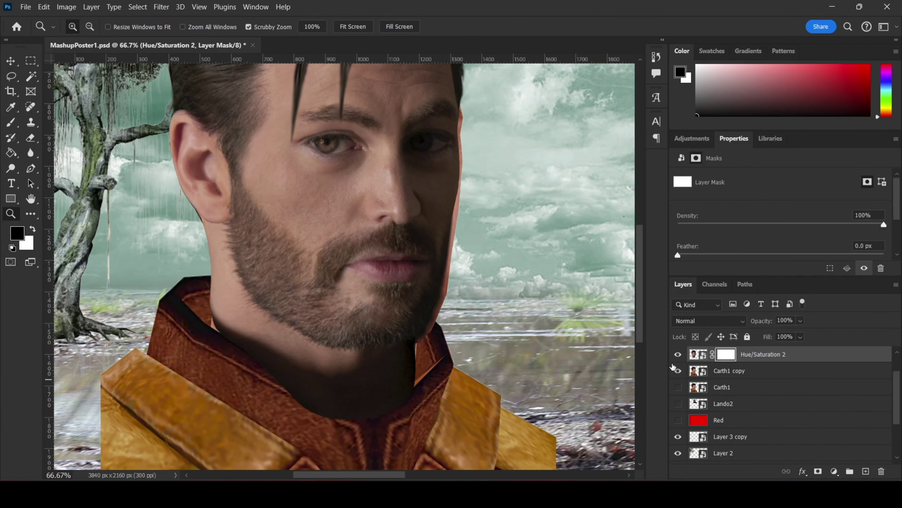
# Step: Mask out the collar area on Carth1 copy and merge it into the Hue/Saturation 2 face layer
pyautogui.click(678, 355)
pyautogui.press('l')
pyautogui.moveTo(181, 294); pyautogui.dragTo(248, 354)
pyautogui.moveTo(413, 392); pyautogui.dragTo(171, 293)
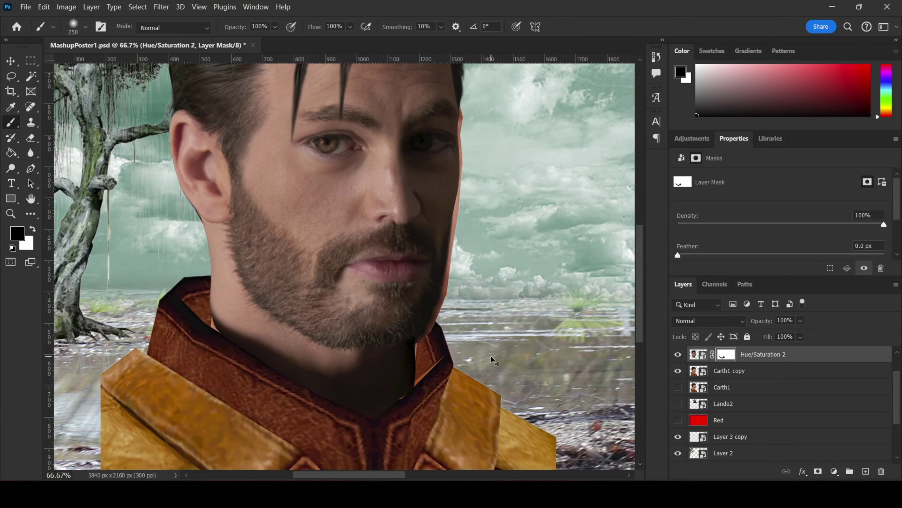
pyautogui.click(729, 371)
pyautogui.click(818, 471)
pyautogui.rightClick(767, 370)
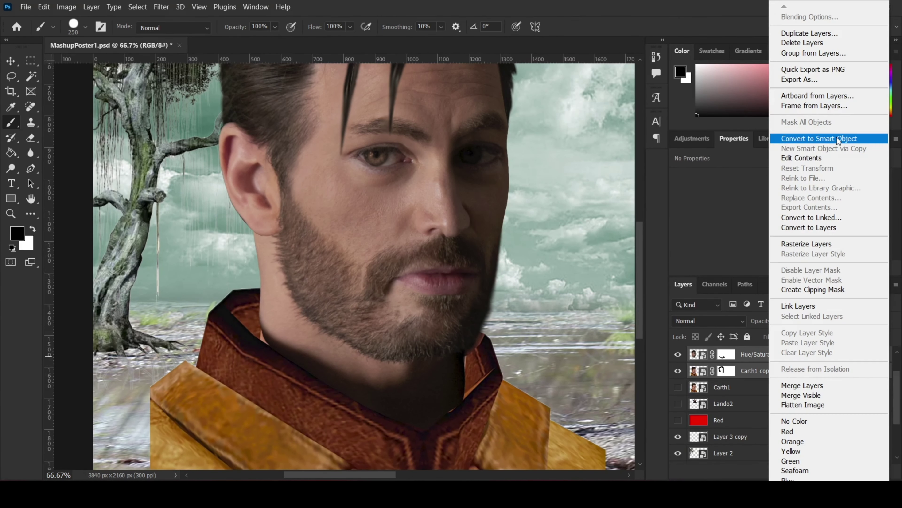
pyautogui.click(802, 385)
pyautogui.press('j')
# Step: Lasso the neck edge by the collar and move the head right toward the scene centre
pyautogui.click(458, 426)
pyautogui.click(458, 427)
pyautogui.press('l')
pyautogui.moveTo(487, 195); pyautogui.dragTo(477, 281)
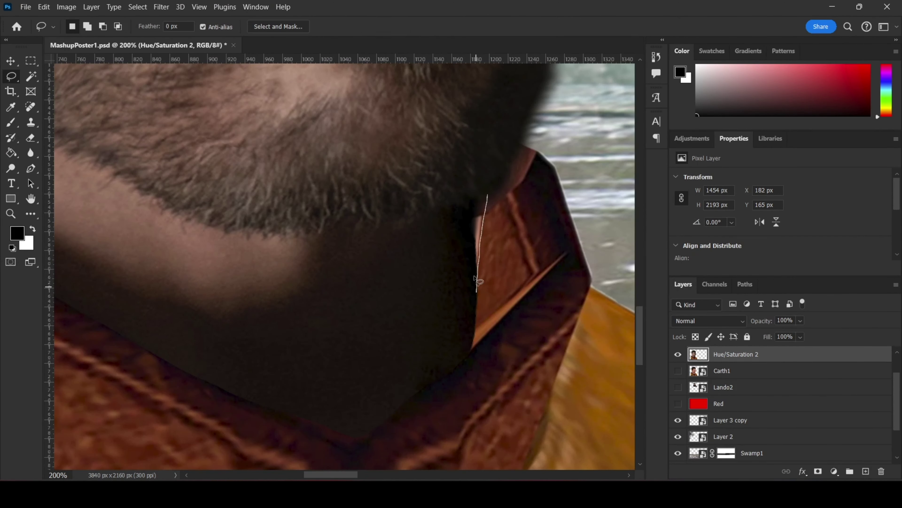
pyautogui.hotkey('ctrl', '-')
pyautogui.hotkey('ctrl', '0')
pyautogui.hotkey('ctrl', 't')
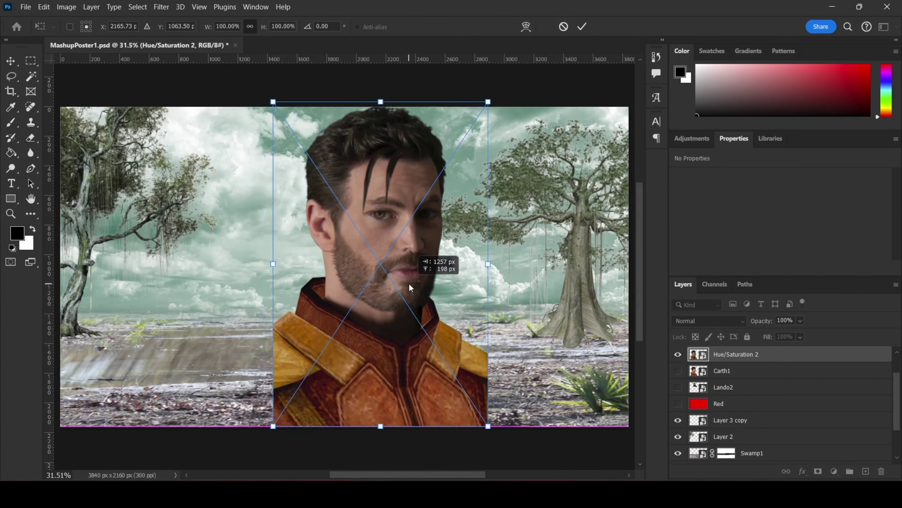
pyautogui.moveTo(385, 220); pyautogui.dragTo(439, 260)
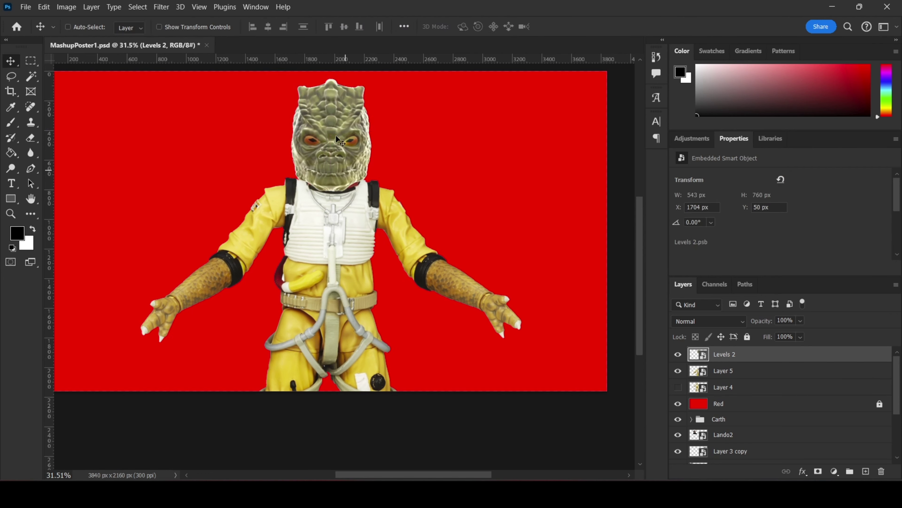
# Step: Copy Bossk's left arm from Layer 5 to a new layer and rotate it into a raised pose
pyautogui.click(723, 371)
pyautogui.press('l')
pyautogui.moveTo(274, 285); pyautogui.dragTo(258, 175)
pyautogui.hotkey('ctrl', 'j')
pyautogui.hotkey('ctrl', 't')
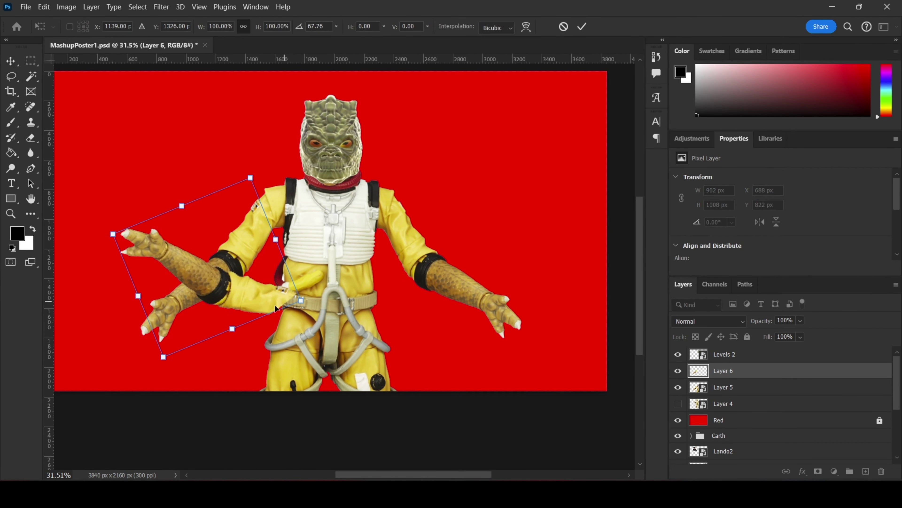
pyautogui.moveTo(273, 233); pyautogui.dragTo(199, 149)
pyautogui.press('Return')
# Step: Copy Bossk's right arm to a new layer, then move and rotate it upward
pyautogui.moveTo(400, 185); pyautogui.dragTo(401, 189)
pyautogui.hotkey('ctrl', 'j')
pyautogui.hotkey('ctrl', 't')
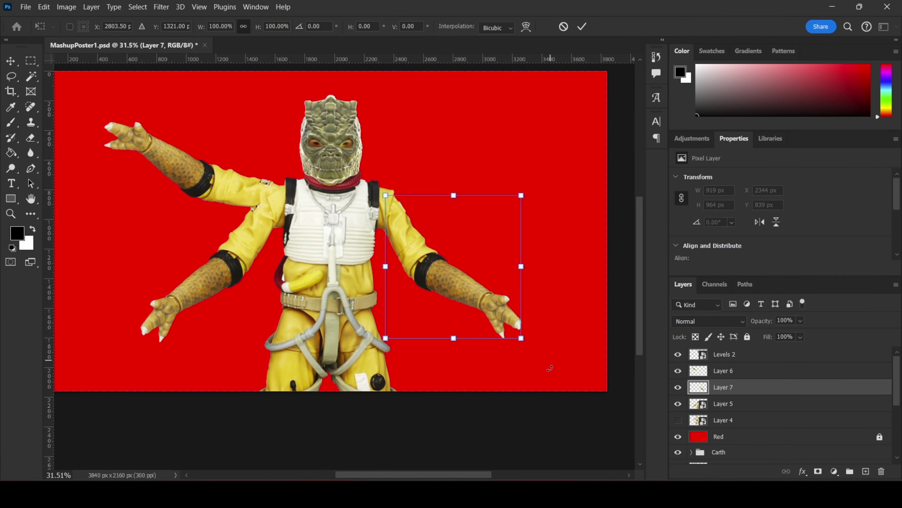
pyautogui.moveTo(453, 266); pyautogui.dragTo(470, 171)
pyautogui.moveTo(466, 285); pyautogui.dragTo(565, 236)
pyautogui.press('Return')
# Step: Mask the arm layer and paint out the shoulder area and the lower right arm
pyautogui.click(723, 404)
pyautogui.click(818, 471)
pyautogui.press('b')
pyautogui.moveTo(264, 208); pyautogui.dragTo(254, 236)
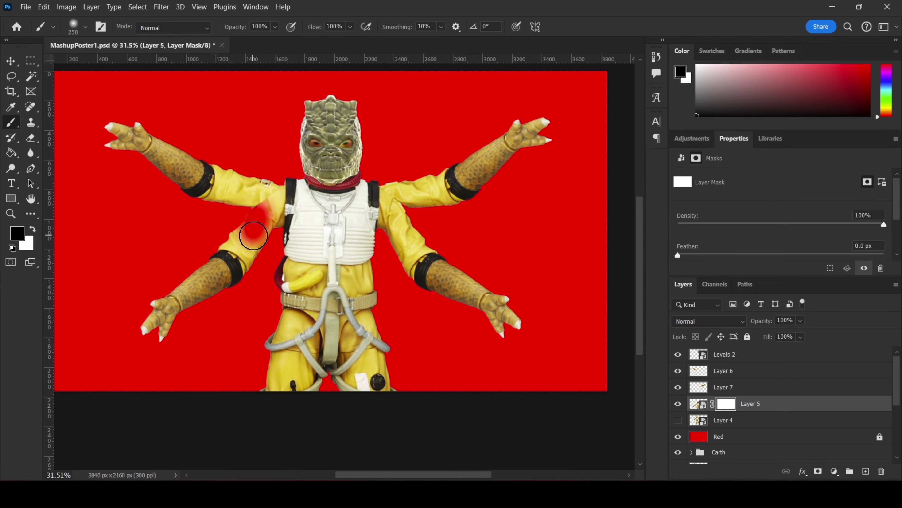
pyautogui.moveTo(410, 228); pyautogui.dragTo(498, 312)
pyautogui.hotkey('ctrl', '+')
pyautogui.hotkey('ctrl', '+')
pyautogui.hotkey('ctrl', '+')
pyautogui.press('x')
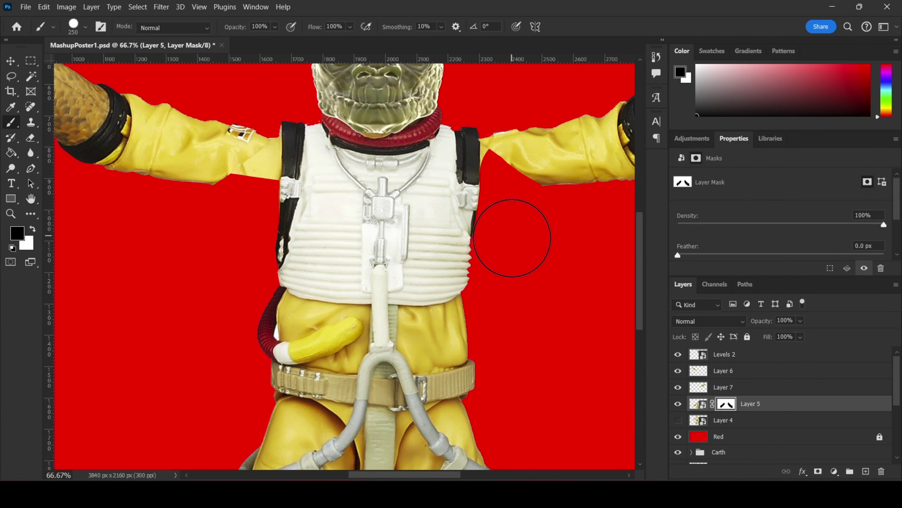
# Step: Move Layer 7 above Layer 6 and Liquify both sleeves toward the shoulders
pyautogui.press('v')
pyautogui.moveTo(723, 387); pyautogui.dragTo(741, 375)
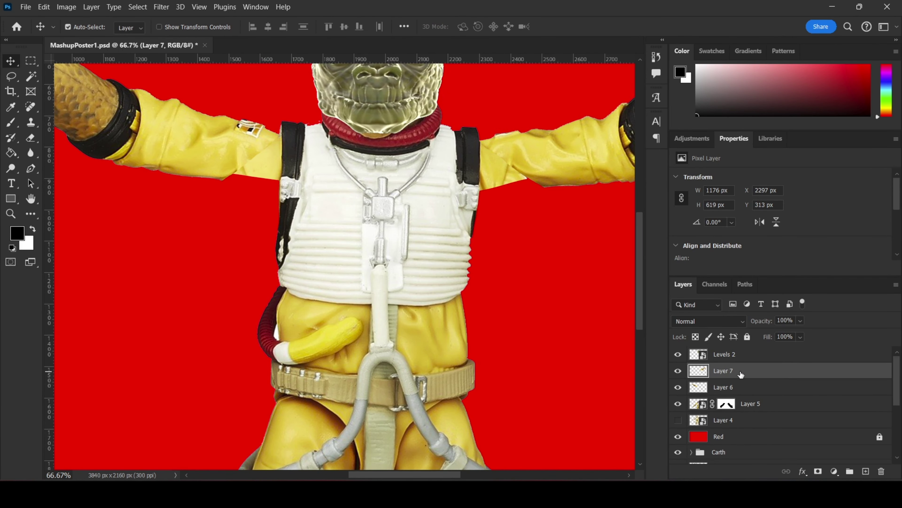
pyautogui.hotkey('shift', 'ctrl', 'x')
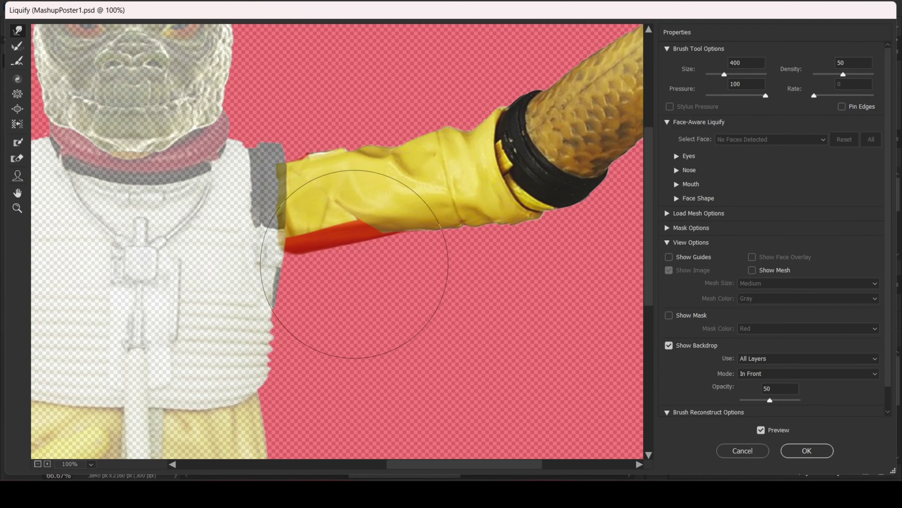
pyautogui.press('Return')
pyautogui.click(735, 385)
pyautogui.click(161, 6)
pyautogui.click(177, 113)
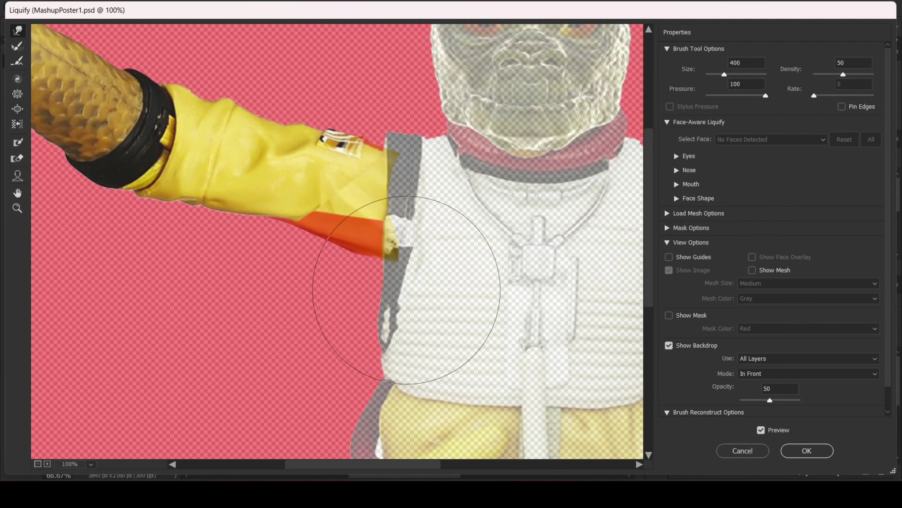
pyautogui.press('Return')
# Step: Mask Layer 6, then Liquify the merged arm layer with the backdrop preview off
pyautogui.click(749, 387)
pyautogui.click(818, 471)
pyautogui.press('b')
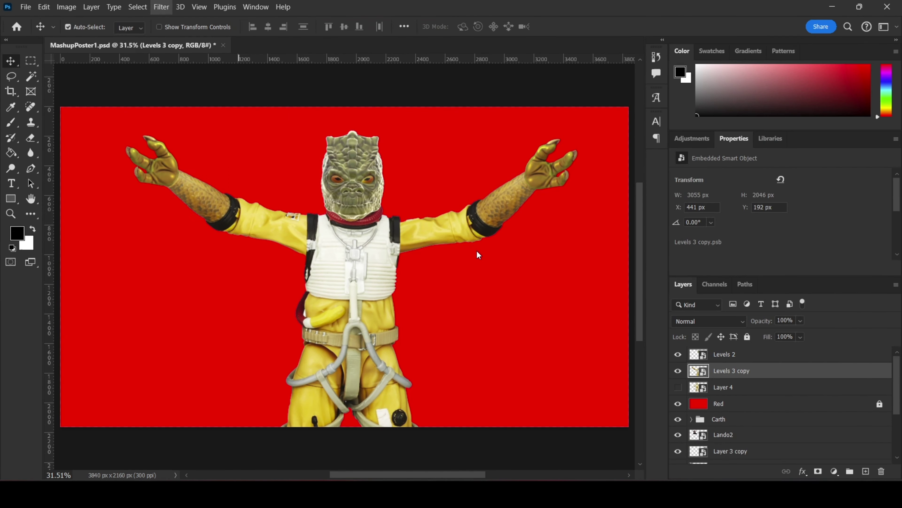
pyautogui.hotkey('ctrl', 'shift', 'x')
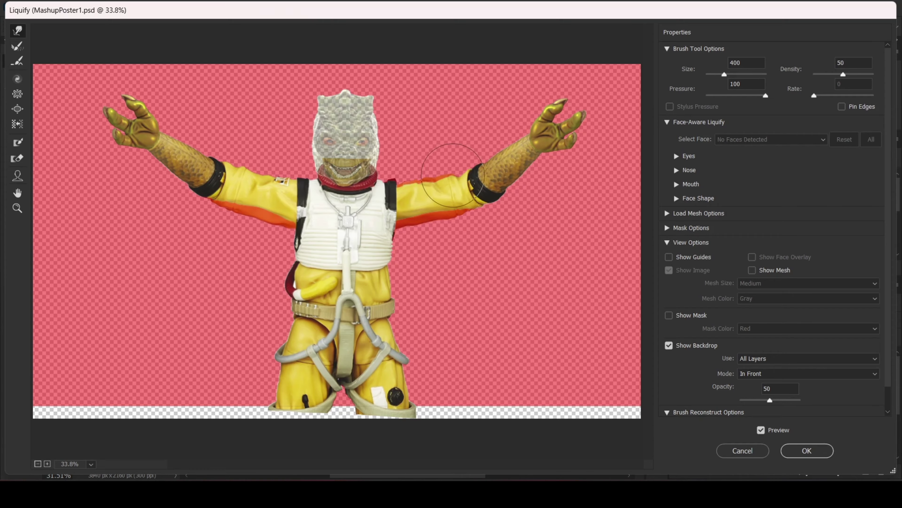
pyautogui.click(669, 345)
pyautogui.click(807, 451)
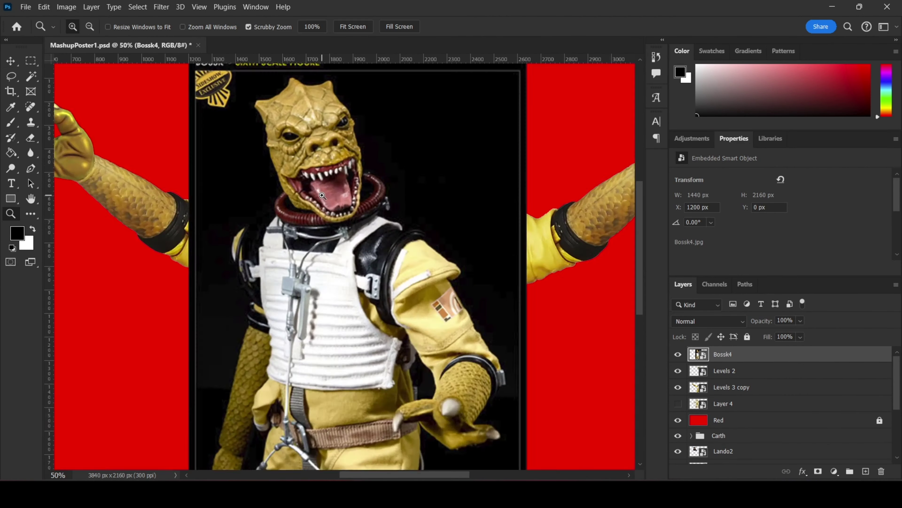
# Step: Place the mouth cut-out, delete the extra mouth layer, and widen the mouth on Bossk's face
pyautogui.click(322, 195)
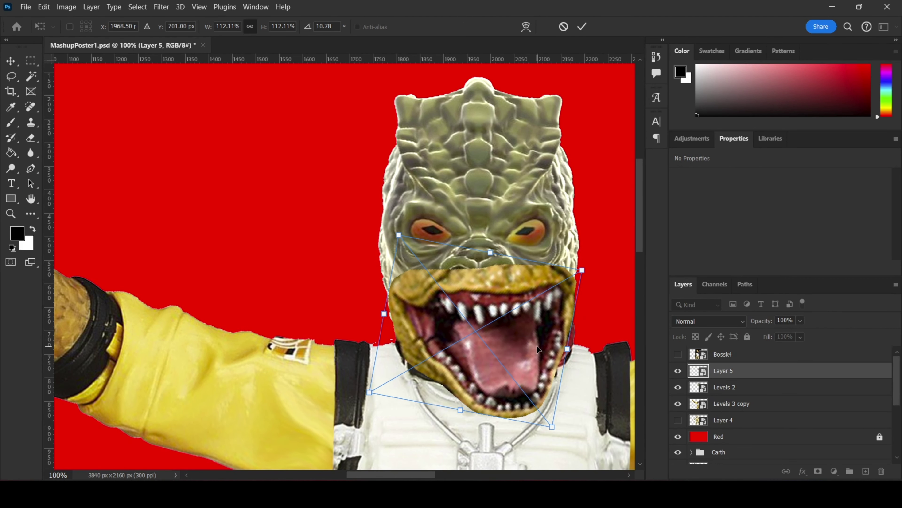
pyautogui.press('Return')
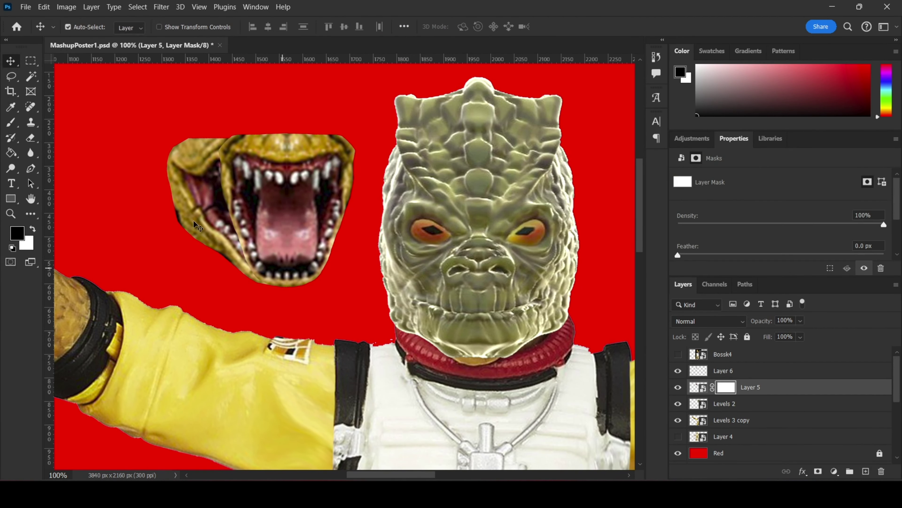
pyautogui.click(896, 284)
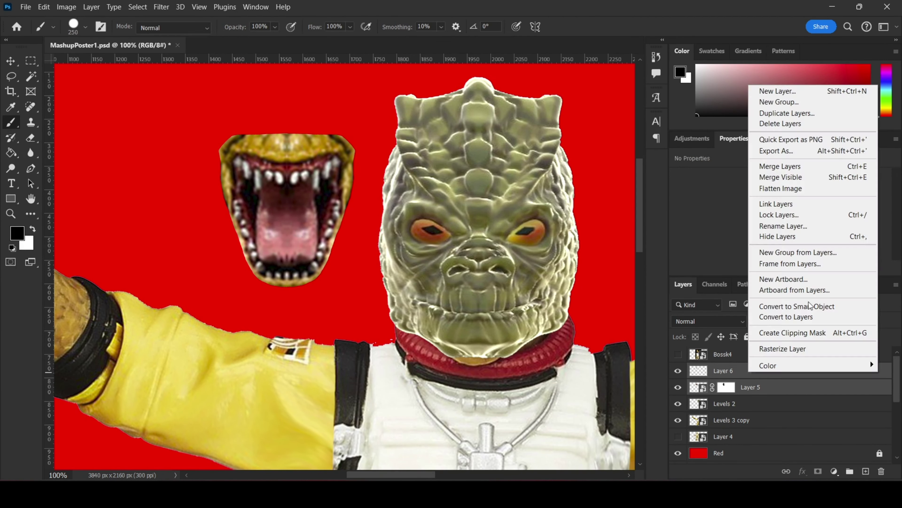
pyautogui.click(732, 123)
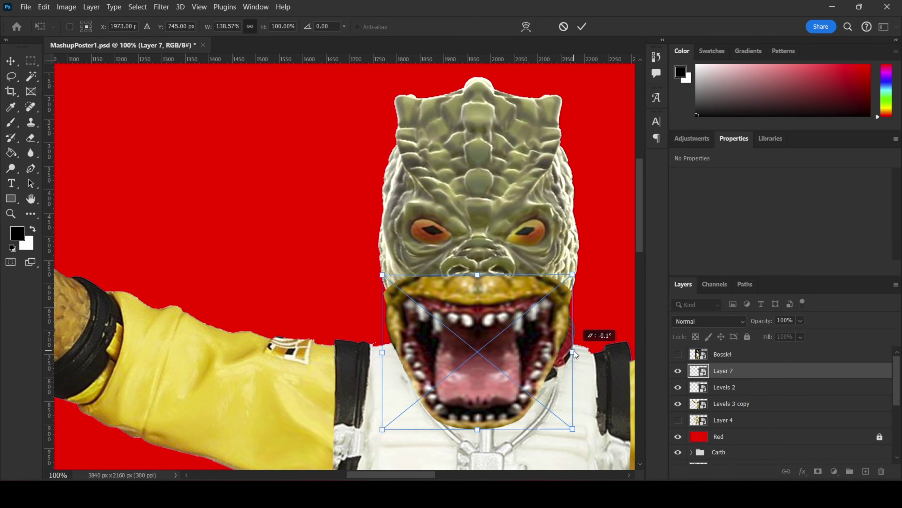
pyautogui.moveTo(508, 379); pyautogui.dragTo(509, 390)
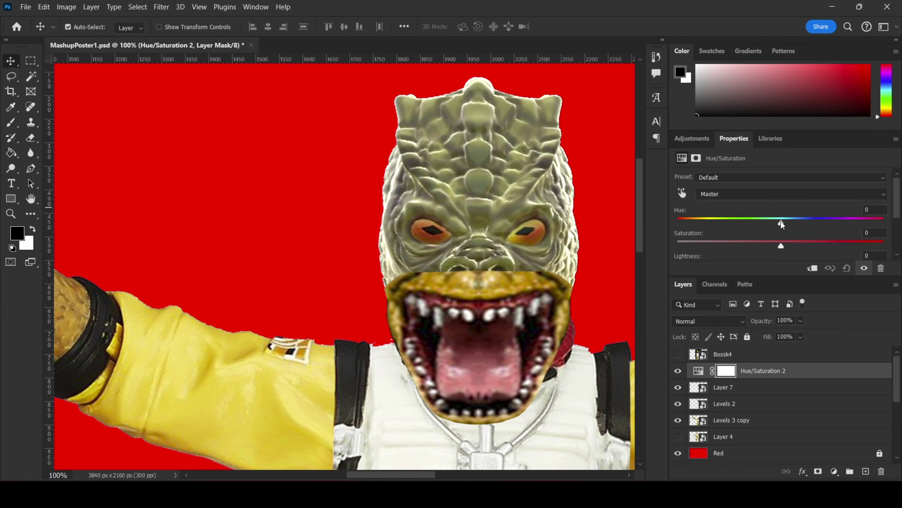
# Step: Tint the mouth green and desaturated with a Hue/Saturation layer, inverting its mask
pyautogui.moveTo(764, 241); pyautogui.dragTo(720, 243)
pyautogui.click(10, 122)
pyautogui.hotkey('ctrl', 'i')
pyautogui.press('x')
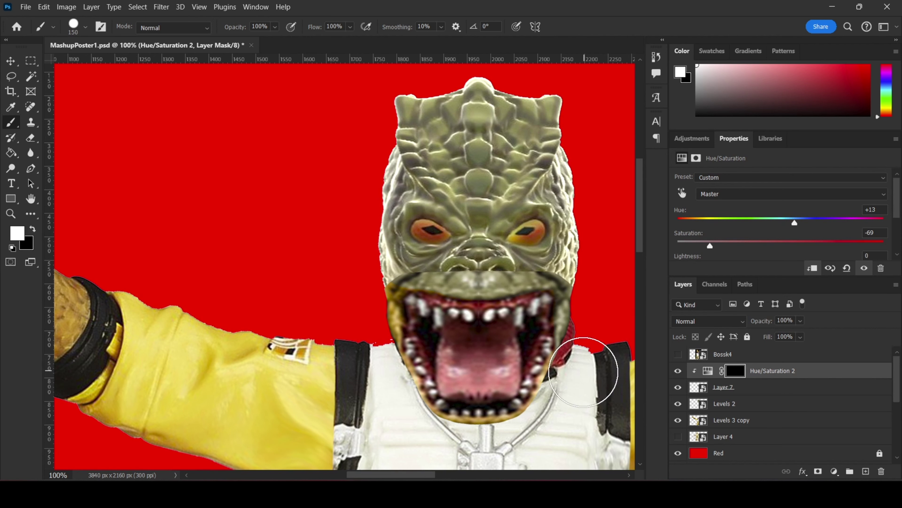
# Step: Add a layer mask to the mouth layer with black as the painting colour
pyautogui.click(748, 392)
pyautogui.click(818, 471)
pyautogui.press('x')
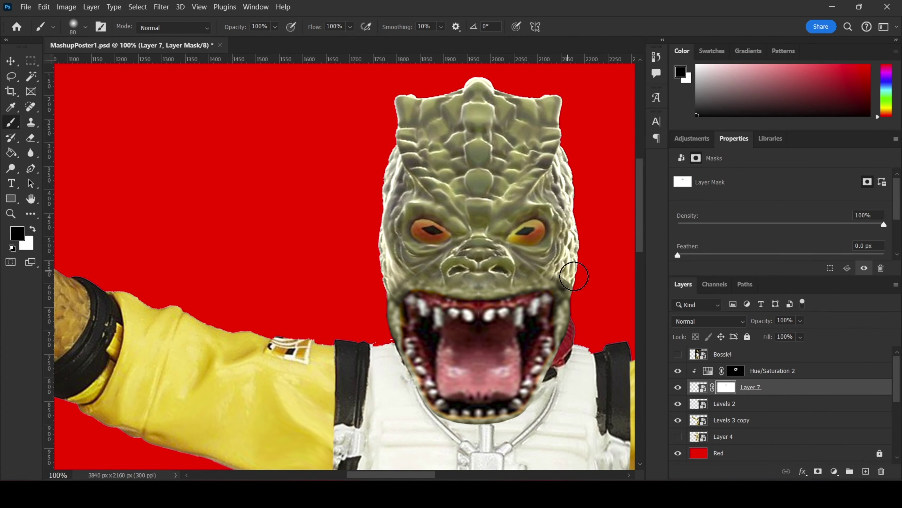
pyautogui.hotkey('ctrl', '0')
pyautogui.press('v')
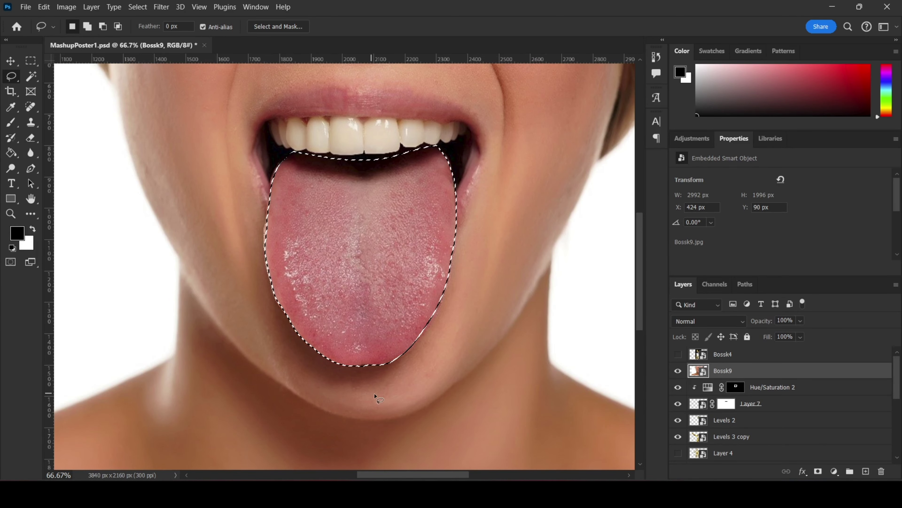
# Step: Copy the outlined tongue to its own layer, shrink it onto Bossk's mouth, and Liquify it
pyautogui.hotkey('ctrl', 'j')
pyautogui.hotkey('ctrl', 't')
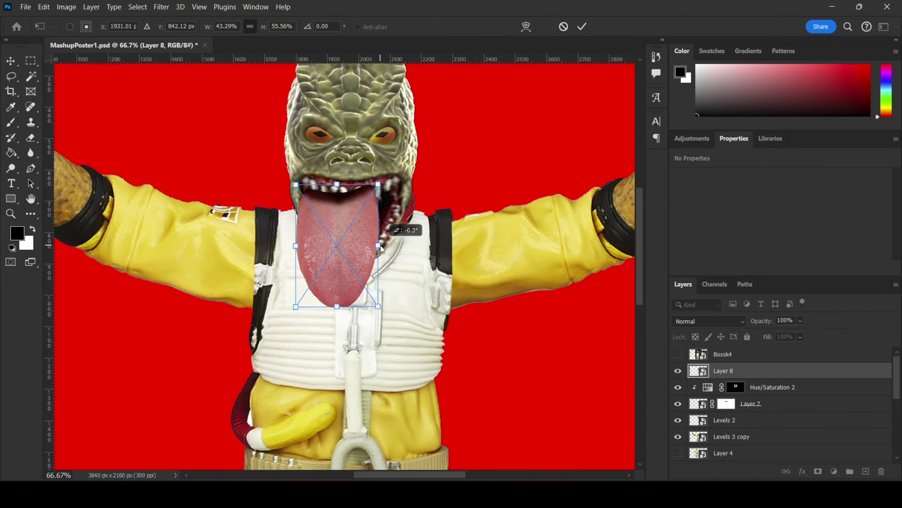
pyautogui.moveTo(381, 262)
pyautogui.mouseDown()
pyautogui.moveTo(371, 261)
pyautogui.moveTo(464, 242)
pyautogui.mouseUp()
pyautogui.press('Return')
pyautogui.hotkey('ctrl', 'shift', 'x')
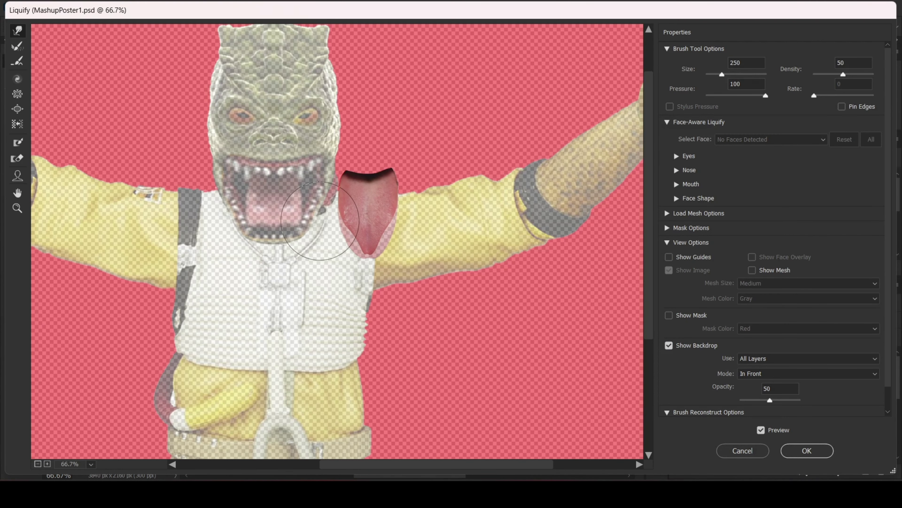
pyautogui.click(807, 450)
# Step: Set the tongue layer's X position to 1880 and hide its top behind the teeth
pyautogui.click(748, 370)
pyautogui.doubleClick(701, 207)
pyautogui.write('1880')
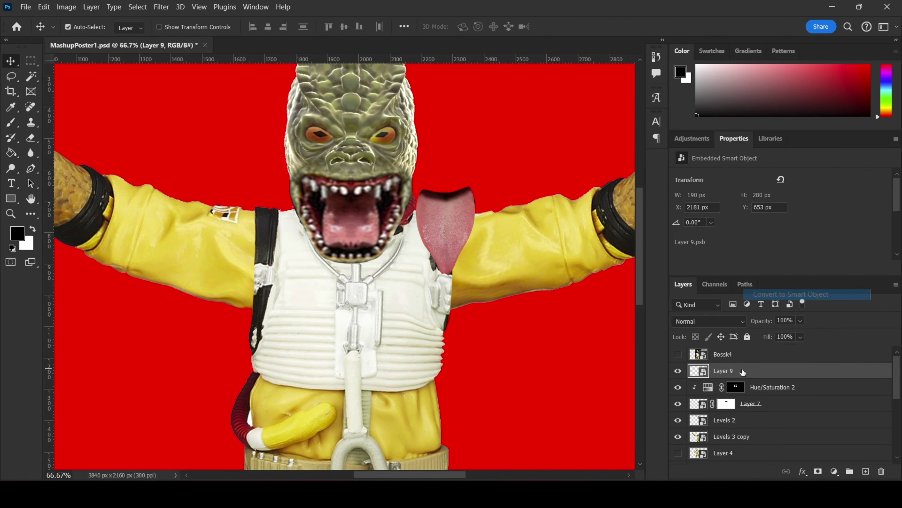
pyautogui.press('Return')
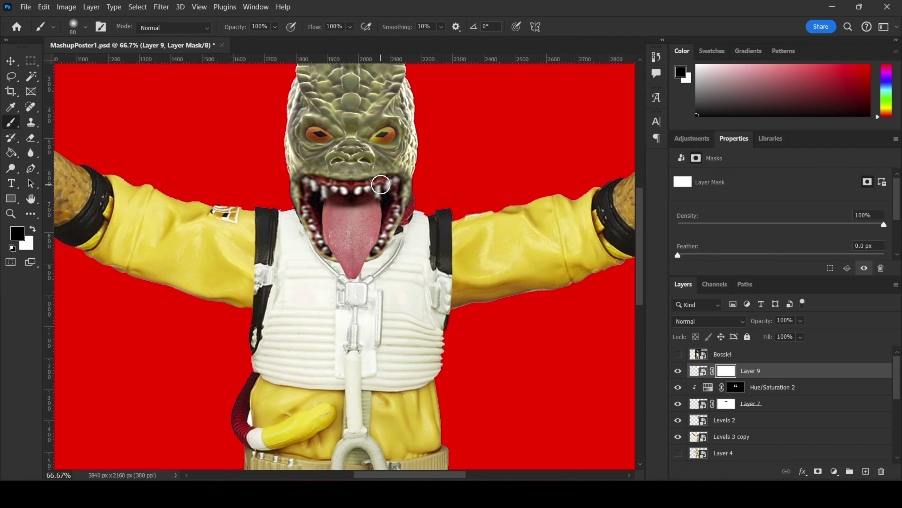
pyautogui.click(380, 184)
pyautogui.hotkey('ctrl', '0')
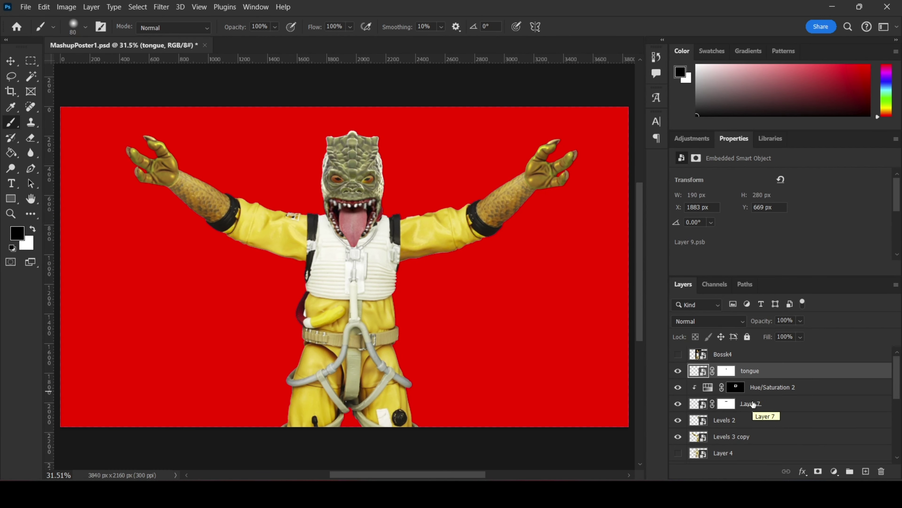
# Step: Darken a lassoed area of Bossk's head with a clipped, masked Brightness/Contrast layer
pyautogui.click(686, 425)
pyautogui.click(682, 210)
pyautogui.hotkey('ctrl', '1')
pyautogui.press('l')
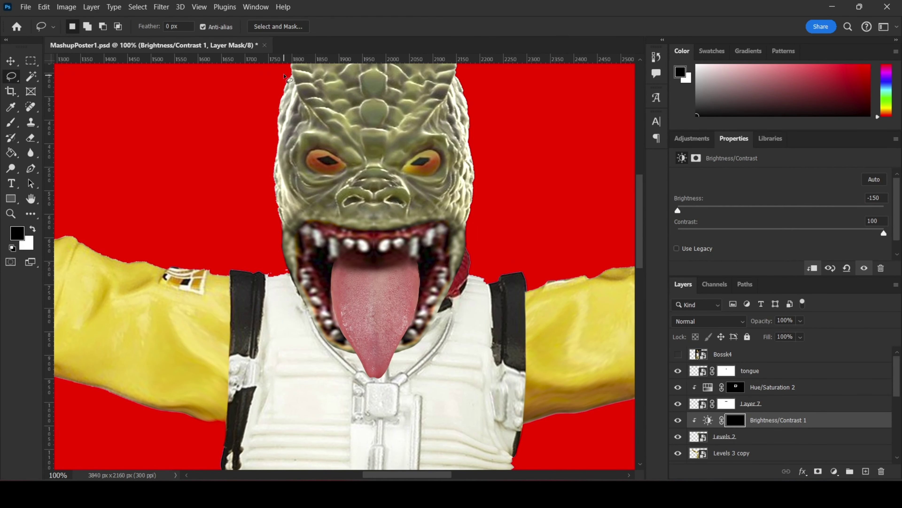
pyautogui.hotkey('ctrl', 'd')
pyautogui.press('l')
pyautogui.moveTo(387, 138); pyautogui.dragTo(393, 210)
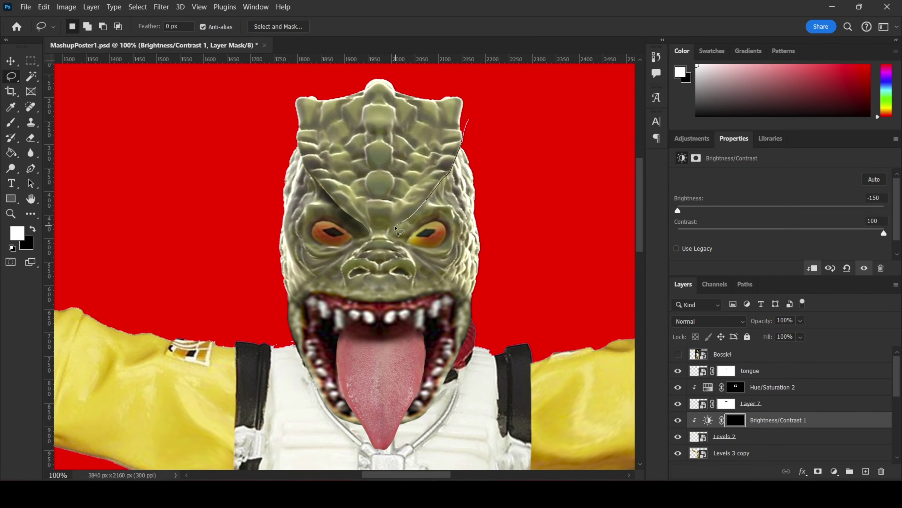
pyautogui.hotkey('ctrl', 'd')
pyautogui.hotkey('ctrl', '0')
pyautogui.scroll(-5, 756, 386)
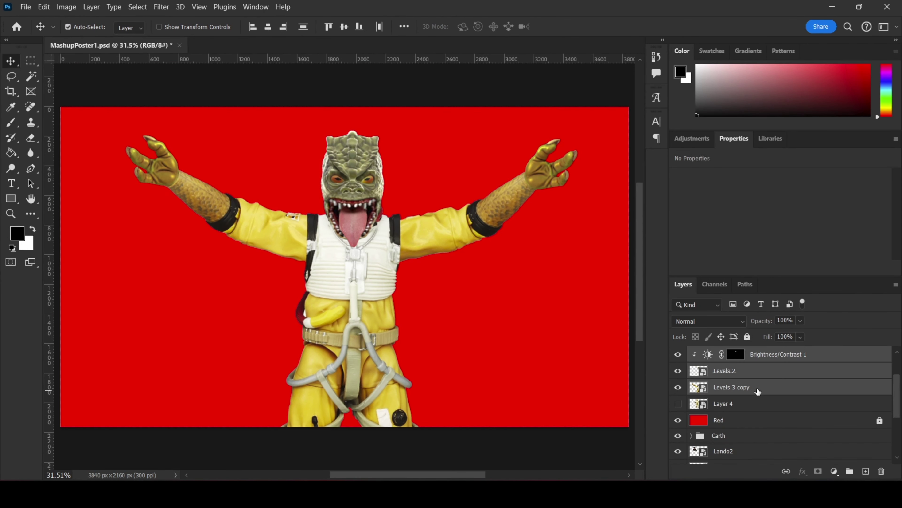
pyautogui.click(757, 386)
# Step: Hide the Red layer, then enlarge Bossk and centre him between Lando and Carth
pyautogui.click(679, 354)
pyautogui.hotkey('ctrl', 't')
pyautogui.hotkey('ctrl', '-')
pyautogui.hotkey('ctrl', '-')
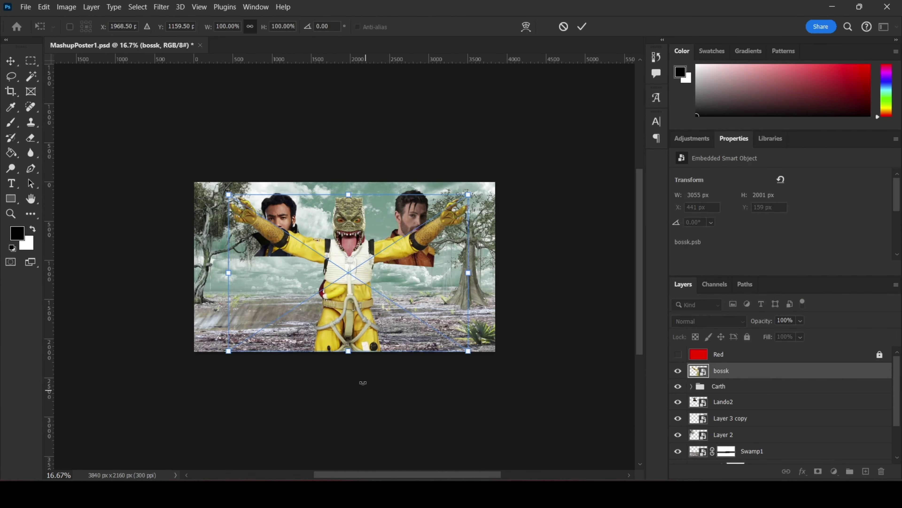
pyautogui.moveTo(350, 346); pyautogui.dragTo(351, 397)
pyautogui.moveTo(352, 311); pyautogui.dragTo(420, 287)
pyautogui.press('Return')
pyautogui.hotkey('ctrl', '+')
pyautogui.click(724, 402)
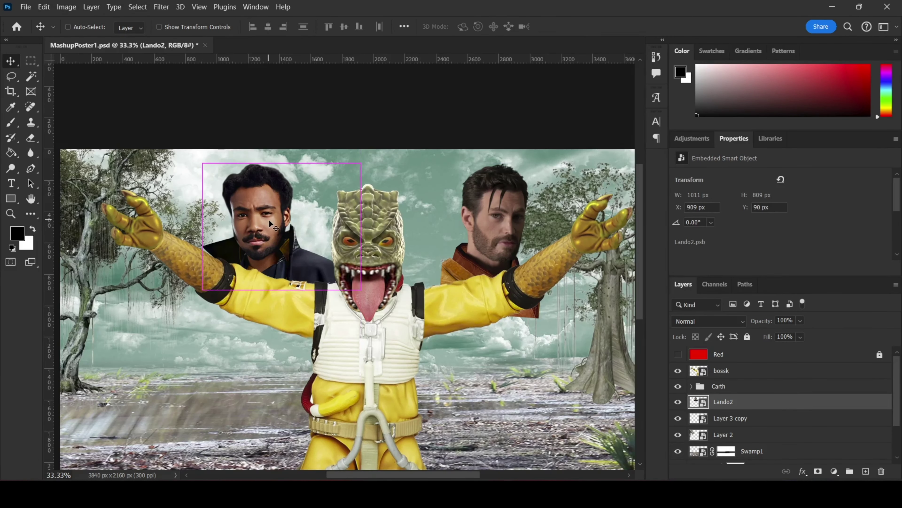
# Step: Move the Carth2 layer above the Carth folder
pyautogui.click(719, 386)
pyautogui.click(691, 386)
pyautogui.moveTo(724, 402); pyautogui.dragTo(724, 379)
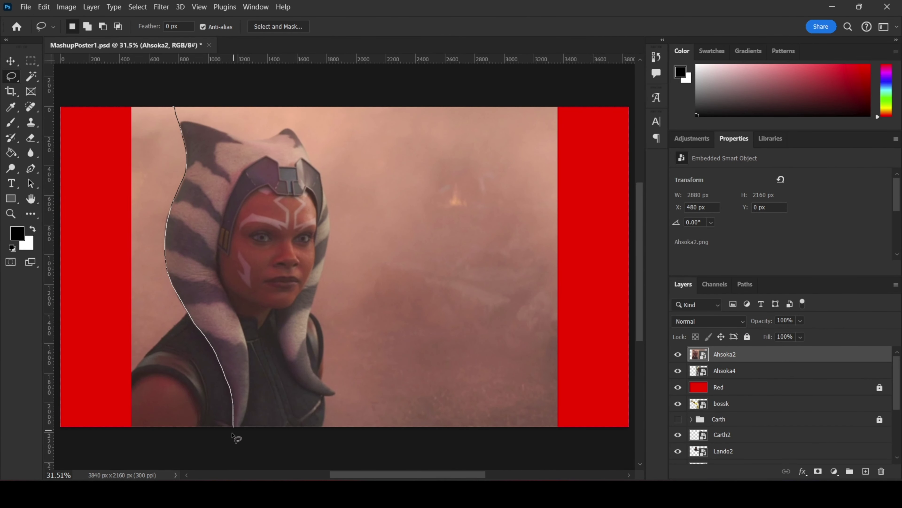
# Step: Mask Ahsoka2 to her traced head, fit it onto the animated body, and convert Ahsoka4 to a smart object
pyautogui.hotkey('ctrl', 'i')
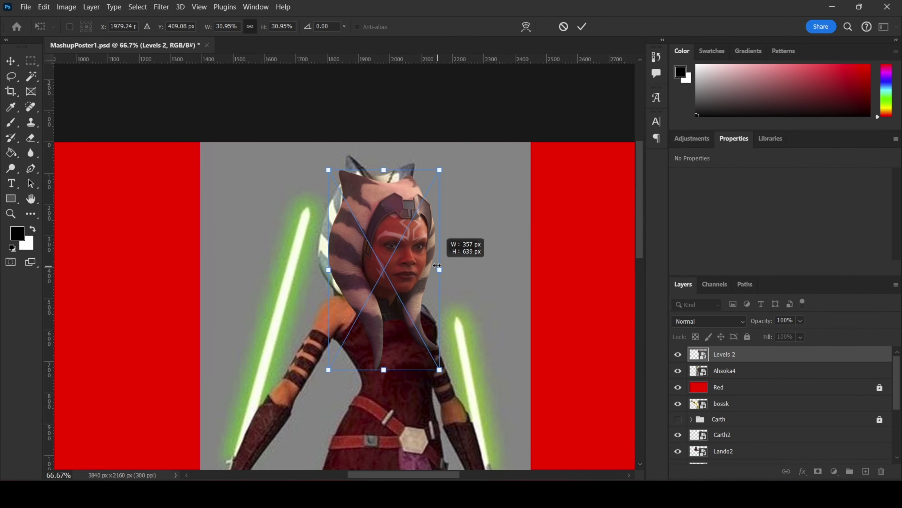
pyautogui.moveTo(437, 265)
pyautogui.mouseDown()
pyautogui.moveTo(416, 256)
pyautogui.moveTo(395, 268)
pyautogui.mouseUp()
pyautogui.press('Return')
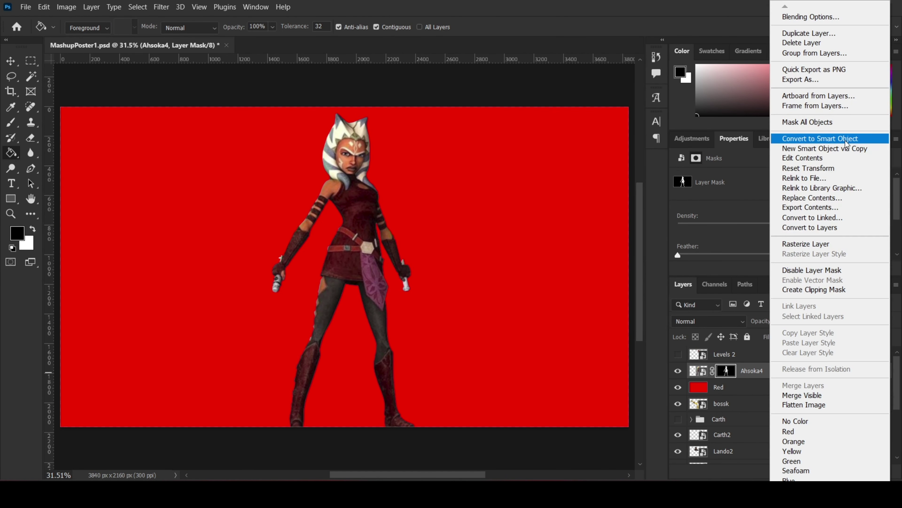
pyautogui.click(846, 139)
pyautogui.click(678, 387)
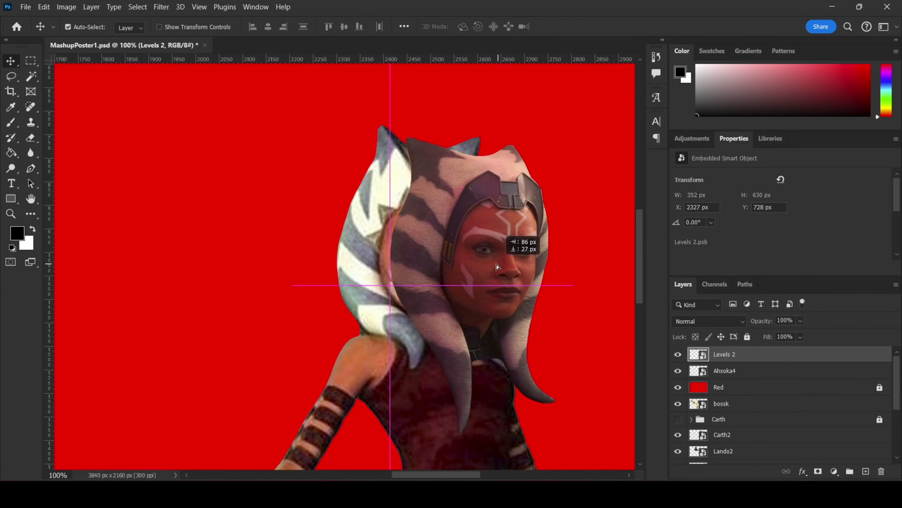
# Step: Liquify the head layer, pushing both lekku rightward with Show Backdrop off
pyautogui.hotkey('shift', 'ctrl', 'x')
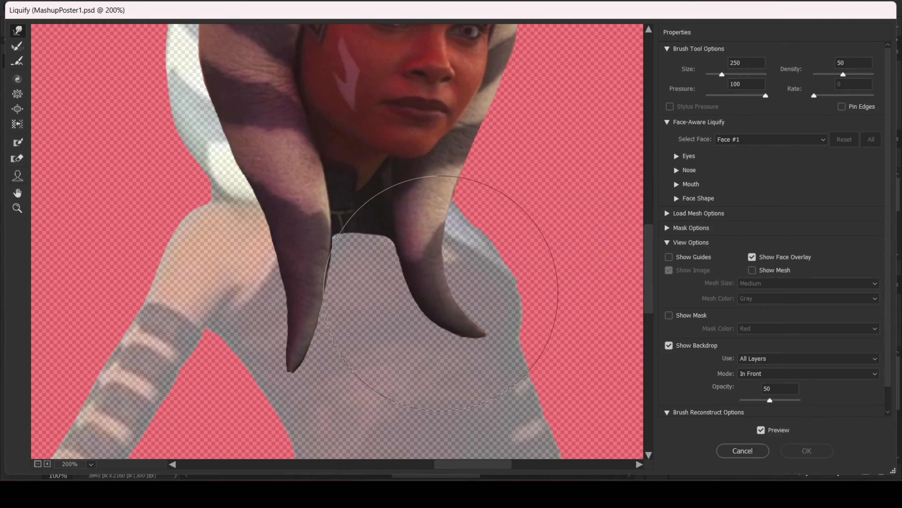
pyautogui.moveTo(440, 293); pyautogui.dragTo(537, 302)
pyautogui.press('[')
pyautogui.press('[')
pyautogui.moveTo(306, 306); pyautogui.dragTo(333, 315)
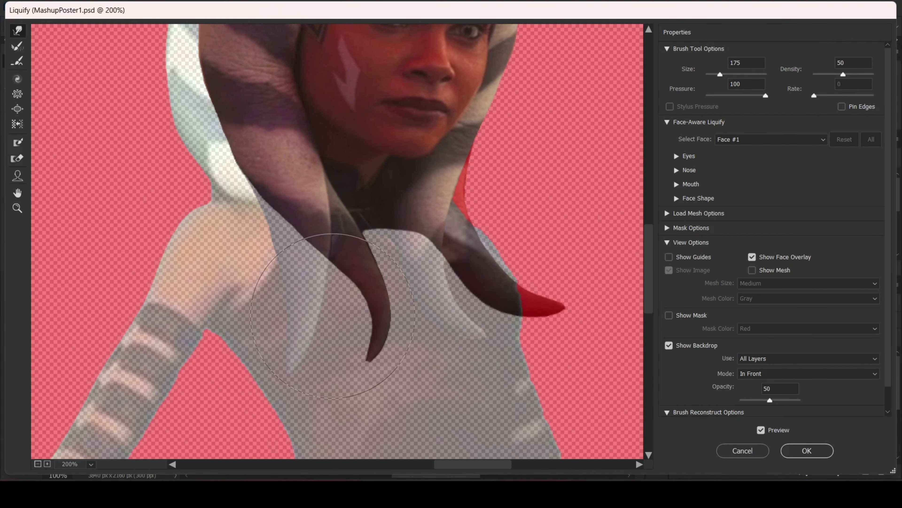
pyautogui.click(669, 345)
pyautogui.press('[')
pyautogui.press('[')
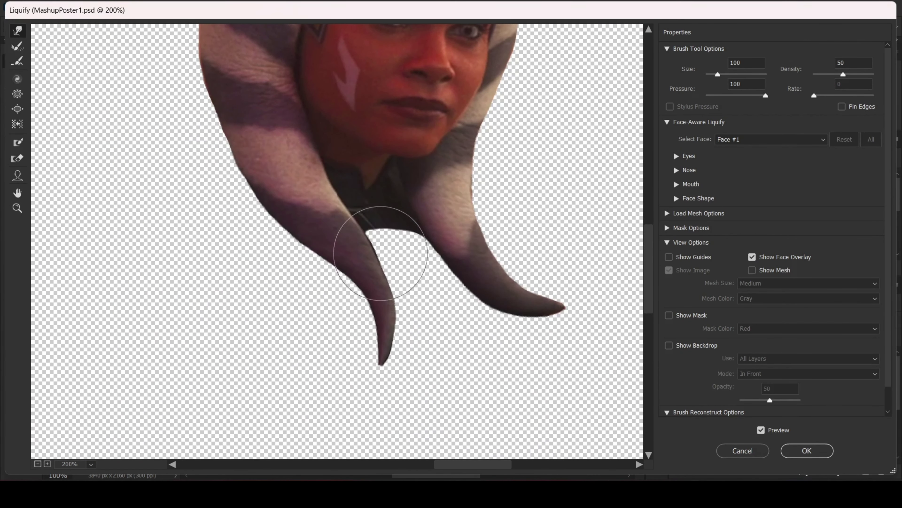
pyautogui.moveTo(381, 253); pyautogui.dragTo(409, 307)
pyautogui.press('Return')
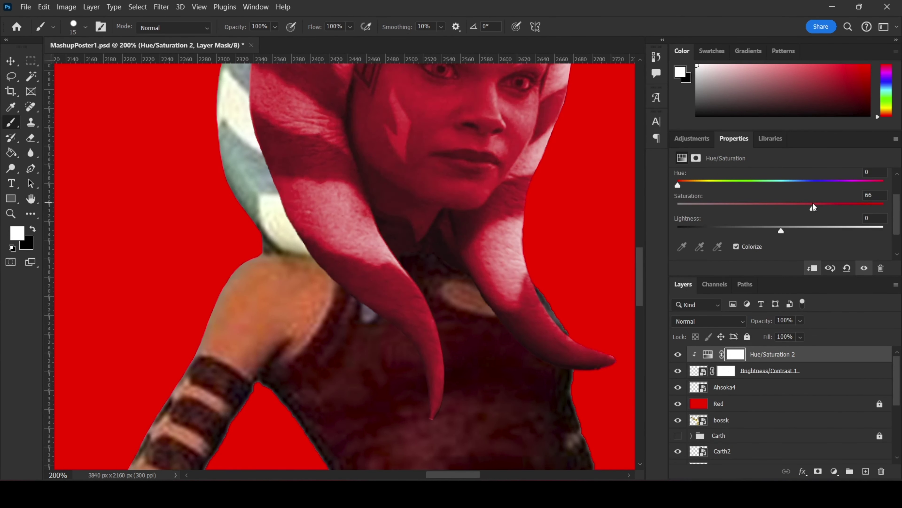
# Step: Delete the Ahsoka4 layer mask and show Brightness/Contrast 1 again
pyautogui.click(775, 384)
pyautogui.press(']')
pyautogui.press(']')
pyautogui.press(']')
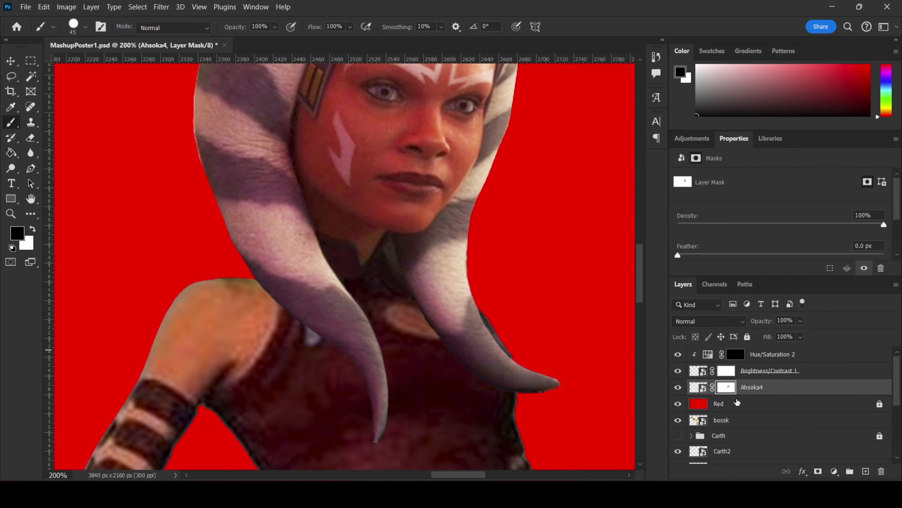
pyautogui.rightClick(759, 387)
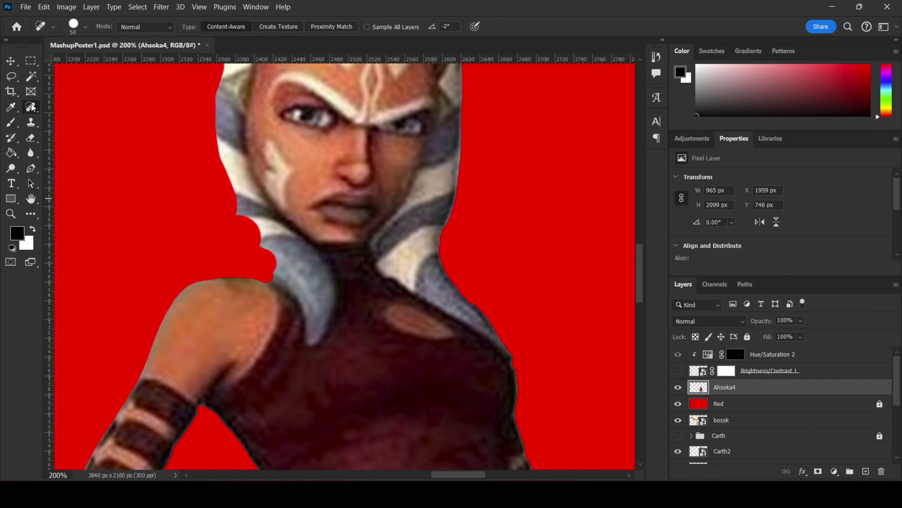
pyautogui.click(679, 371)
# Step: Liquify the Ahsoka4 smart object, slimming her arms and torso with a resized brush
pyautogui.press('z')
pyautogui.hotkey('ctrl', '0')
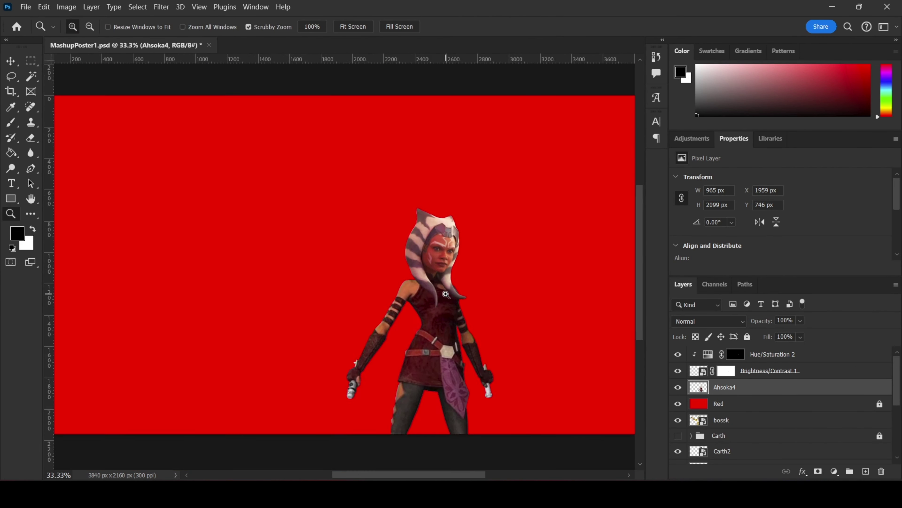
pyautogui.hotkey('ctrl', '1')
pyautogui.hotkey('ctrl', 'shift', 'x')
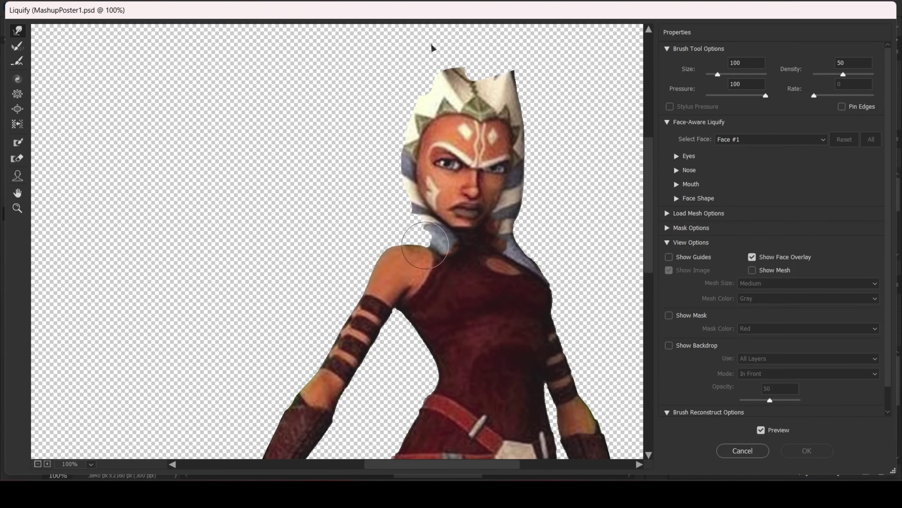
pyautogui.press('[')
pyautogui.press('[')
pyautogui.press('[')
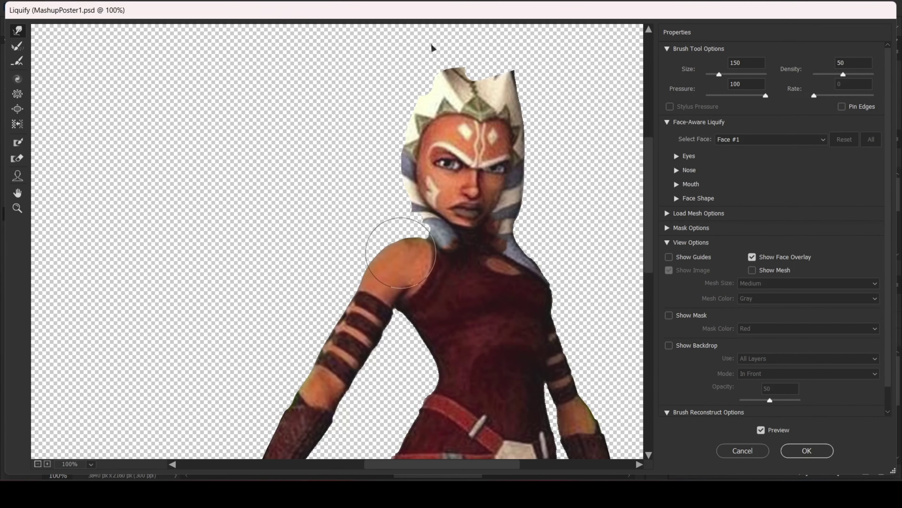
pyautogui.scroll(-5, 527, 347)
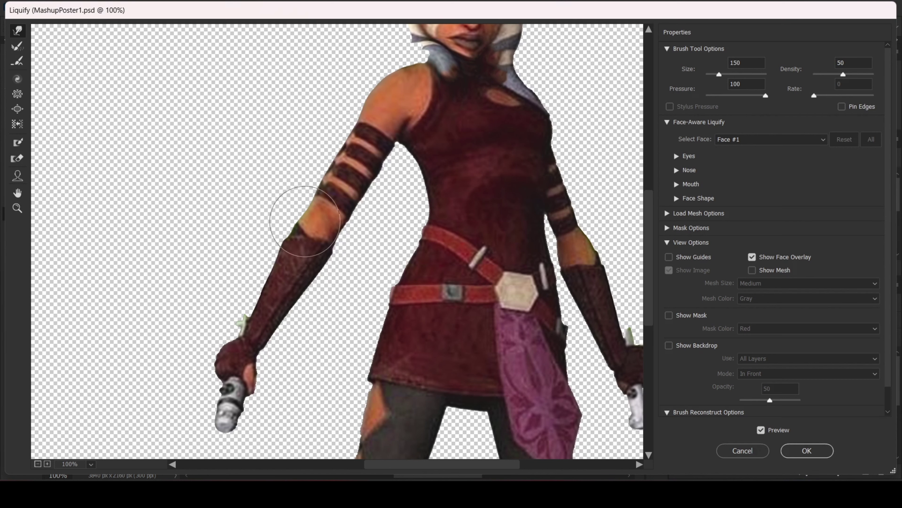
pyautogui.press(']')
pyautogui.press(']')
pyautogui.press(']')
pyautogui.scroll(-9, 558, 231)
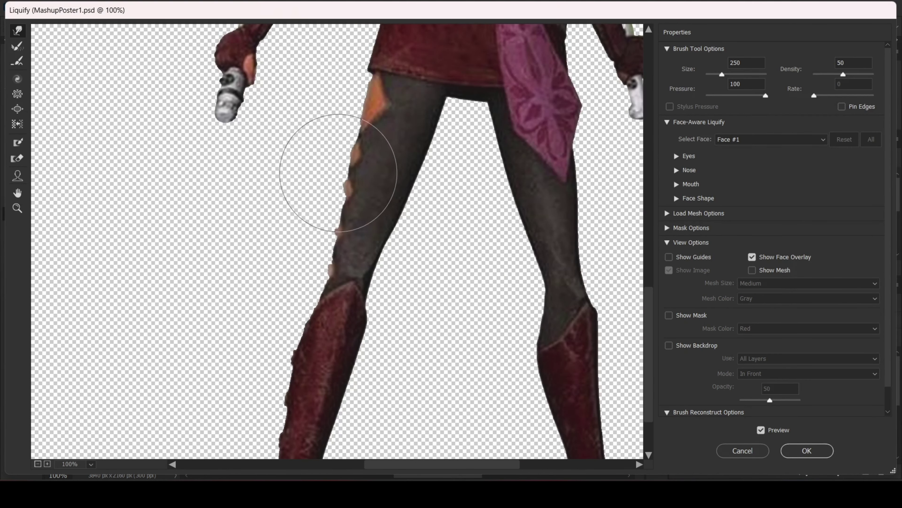
pyautogui.press('[')
pyautogui.press('[')
pyautogui.scroll(3, 382, 121)
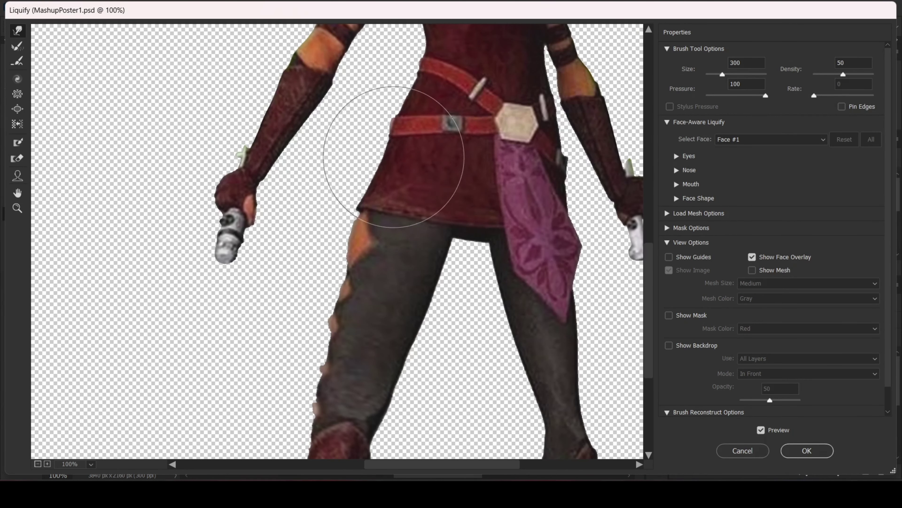
pyautogui.scroll(-5, 468, 318)
pyautogui.scroll(-2, 218, 379)
# Step: Reshape the thighs, boot and arm with a resized Forward Warp brush, then apply Liquify
pyautogui.hotkey('ctrl', '-')
pyautogui.press('[')
pyautogui.press('[')
pyautogui.press('[')
pyautogui.press(']')
pyautogui.press(']')
pyautogui.press(']')
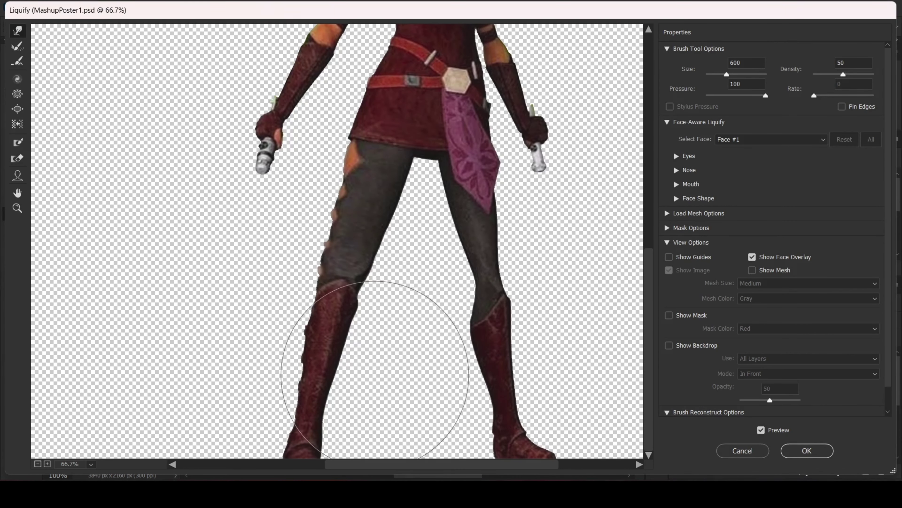
pyautogui.scroll(1, 391, 284)
pyautogui.press('[')
pyautogui.press('[')
pyautogui.press('[')
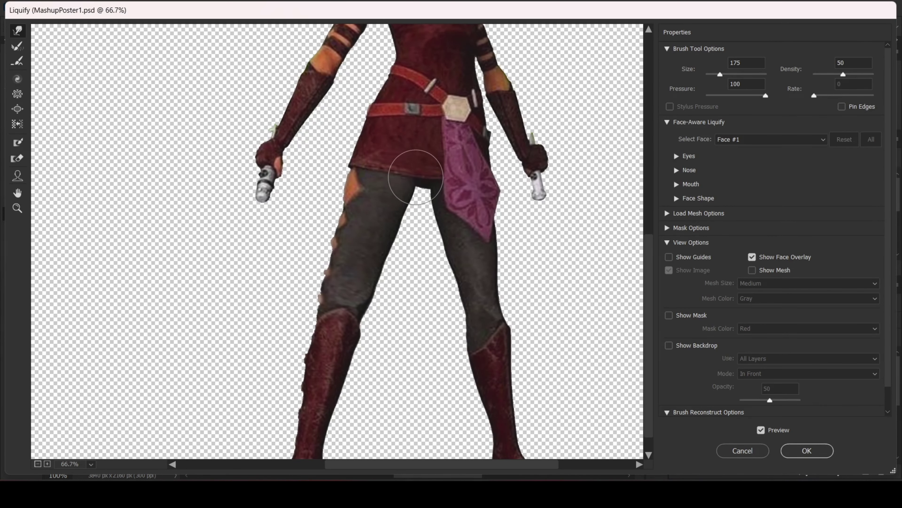
pyautogui.scroll(-1, 462, 231)
pyautogui.press(']')
pyautogui.press(']')
pyautogui.press(']')
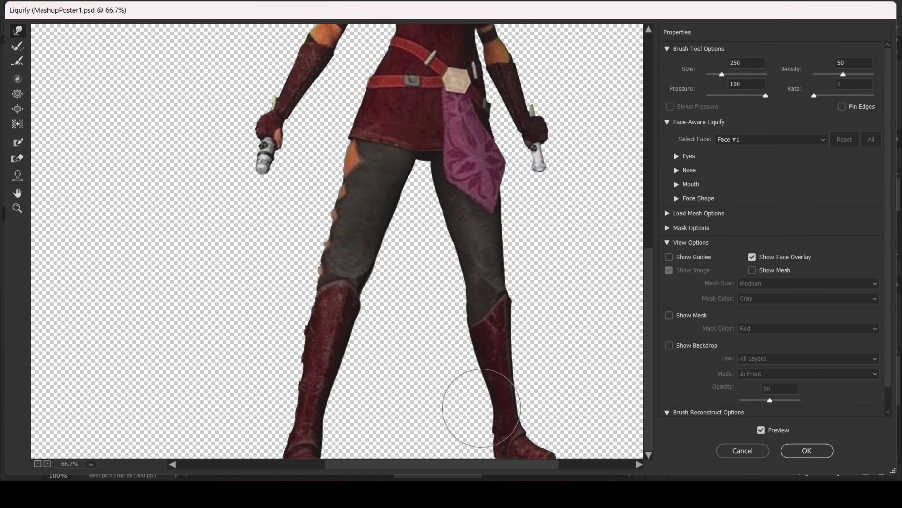
pyautogui.hotkey('ctrl', '+')
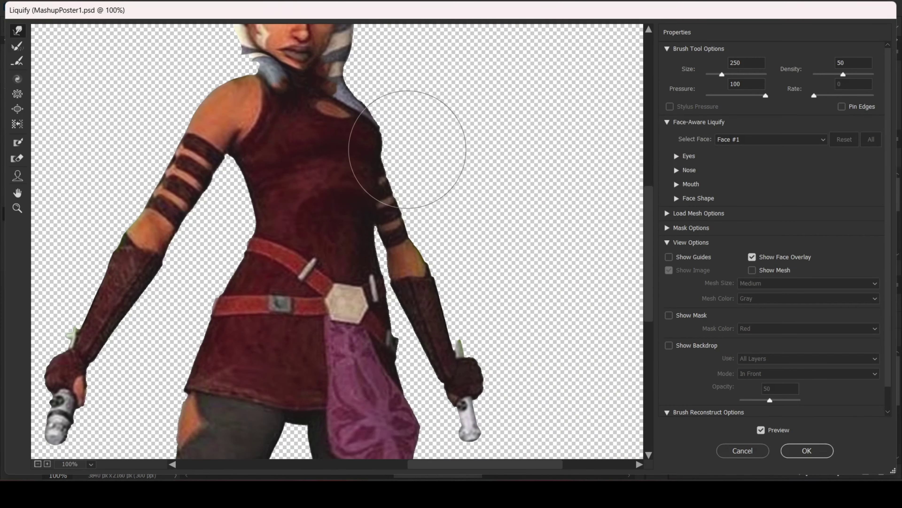
pyautogui.press('[')
pyautogui.press('[')
pyautogui.press('[')
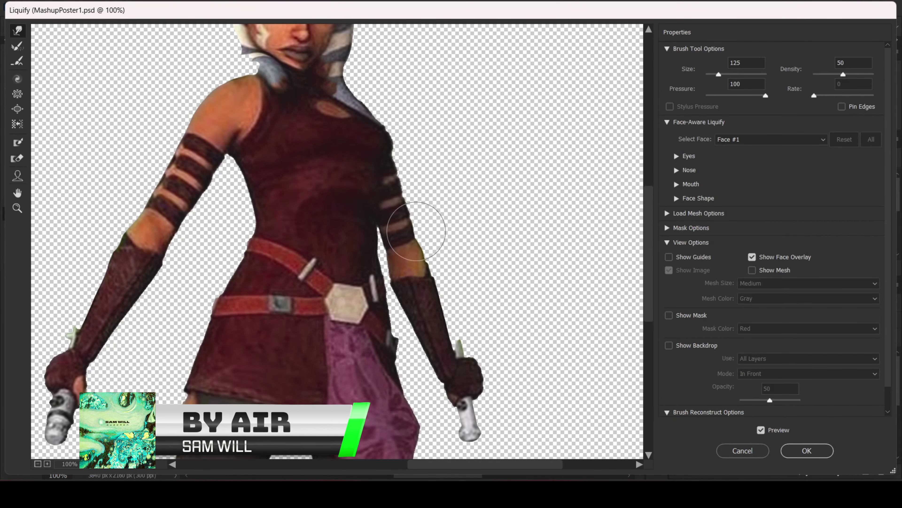
pyautogui.hotkey('ctrl', '-')
pyautogui.press('Return')
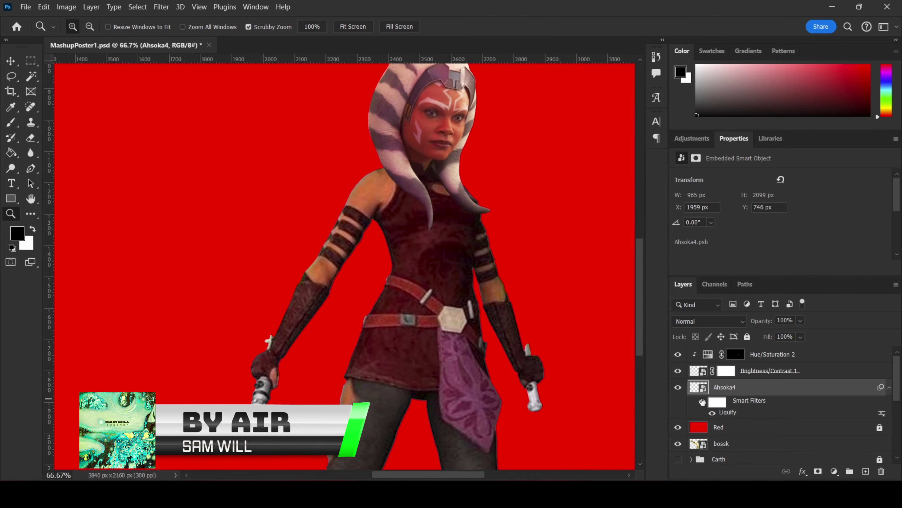
# Step: Paint on the Brightness/Contrast 1 mask and the Hue/Saturation 2 layer around Ahsoka
pyautogui.click(726, 371)
pyautogui.press('b')
pyautogui.hotkey('ctrl', '0')
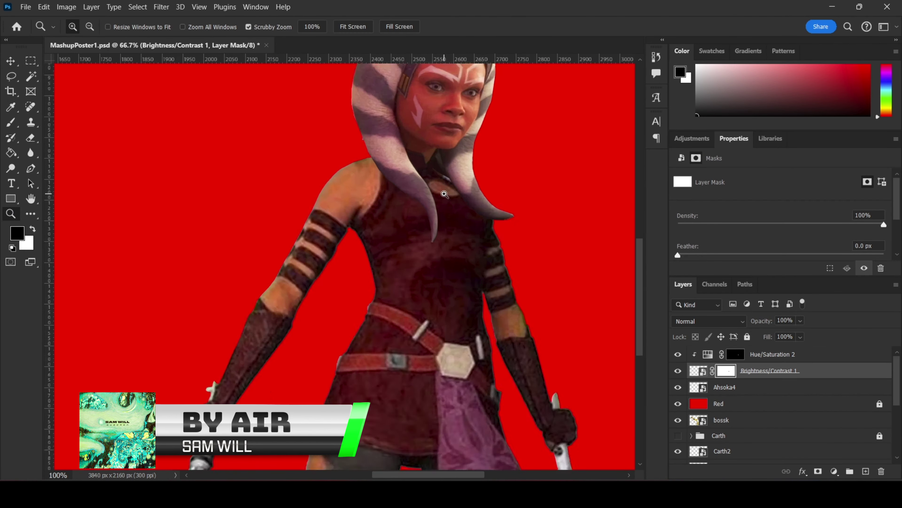
pyautogui.press('x')
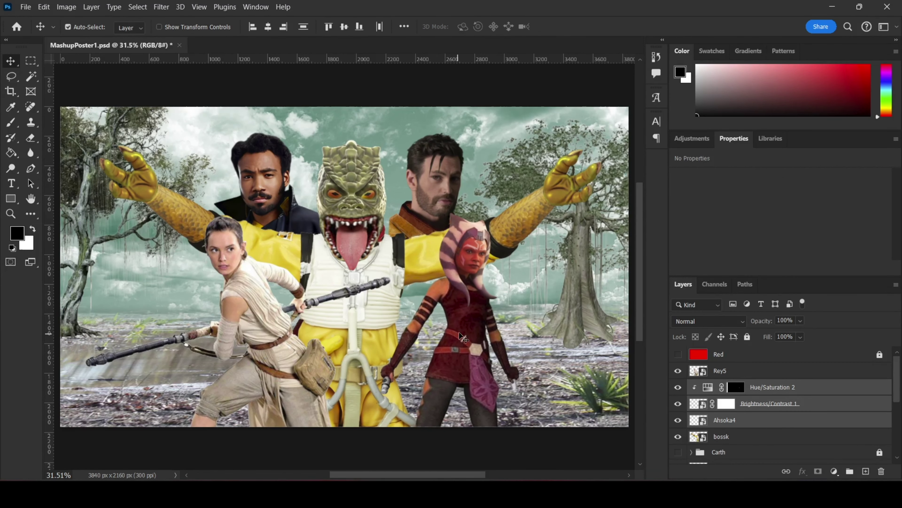
pyautogui.click(678, 420)
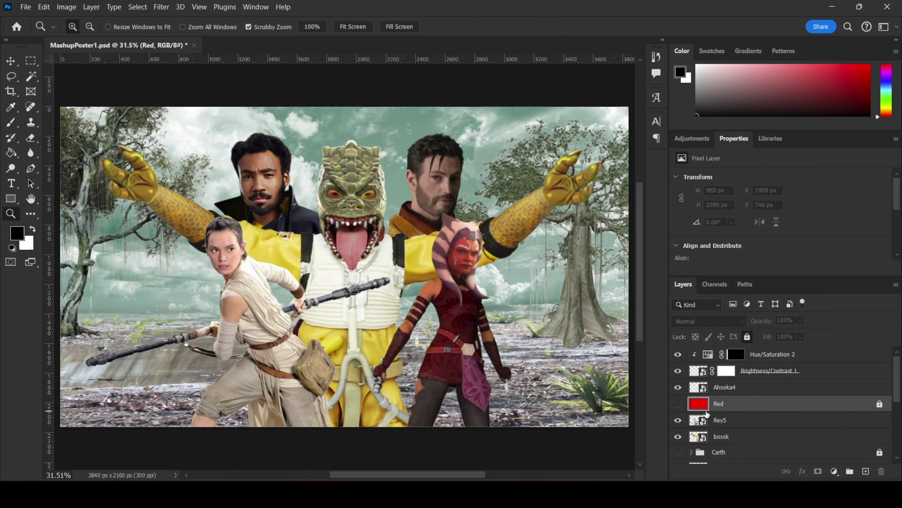
pyautogui.hotkey('ctrl', '+')
pyautogui.hotkey('ctrl', '+')
pyautogui.press('x')
pyautogui.press('b')
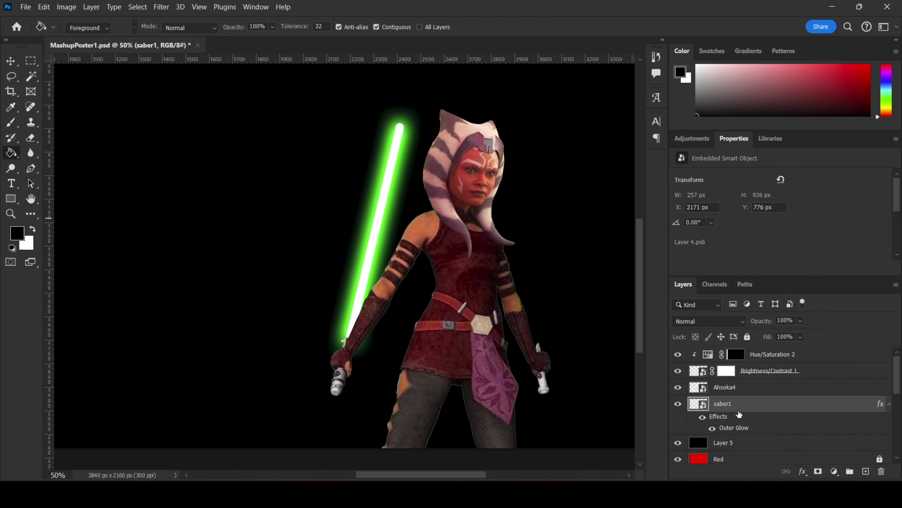
# Step: Rotate the saber copy about -24° and place it in Ahsoka's other hand
pyautogui.moveTo(604, 357)
pyautogui.mouseDown()
pyautogui.moveTo(622, 228)
pyautogui.moveTo(482, 215)
pyautogui.mouseUp()
pyautogui.press('Return')
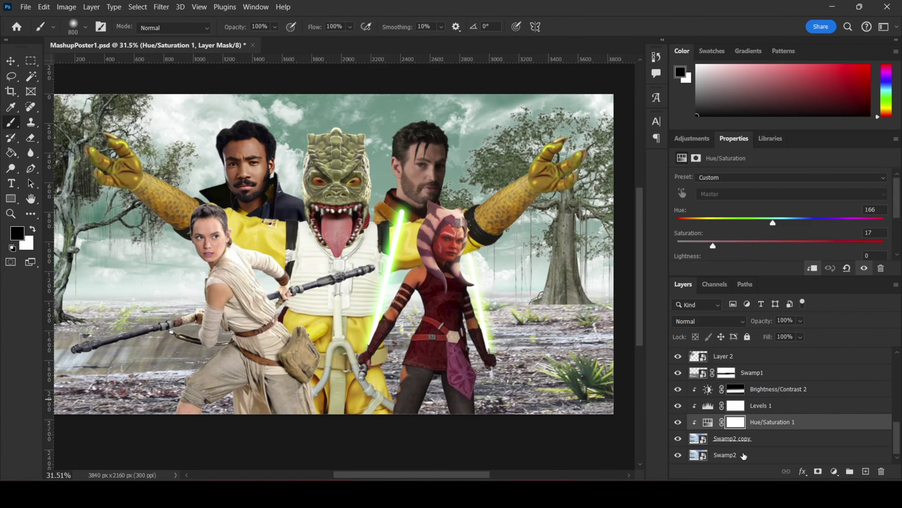
# Step: Apply a 15 px Tilt-Shift blur to the Brightness/Contrast 2 copy swamp layer
pyautogui.click(822, 121)
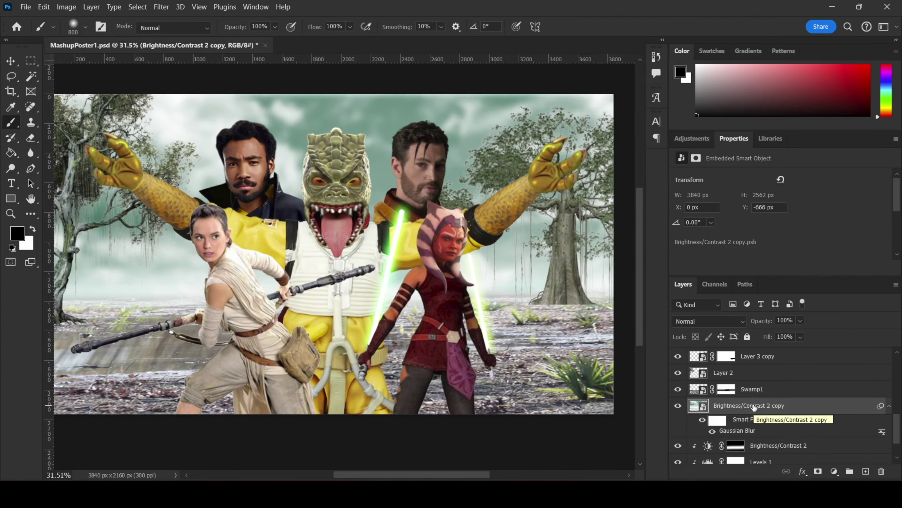
pyautogui.click(161, 7)
pyautogui.click(205, 171)
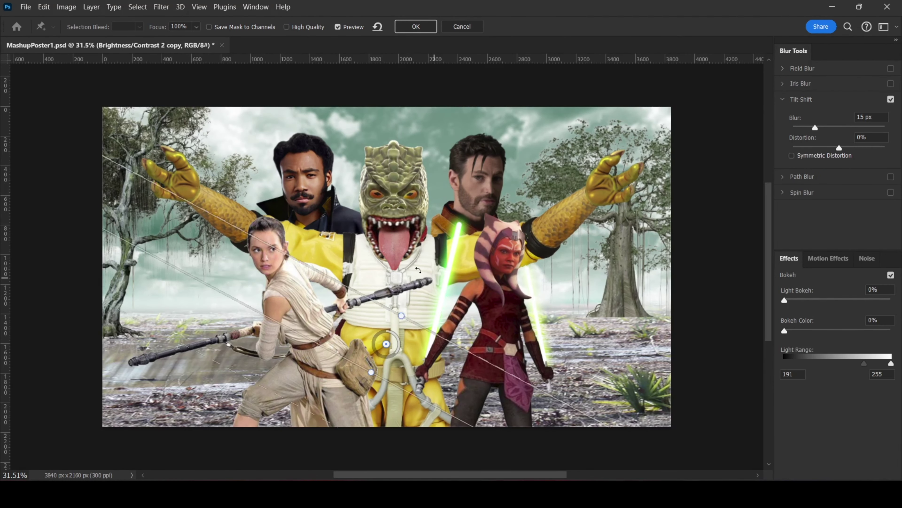
pyautogui.click(425, 32)
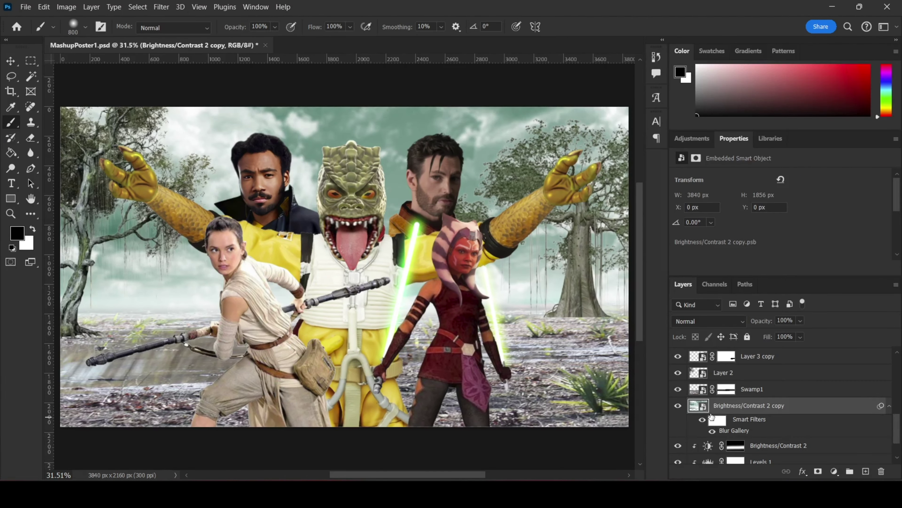
# Step: Move the Red layer above Layer 3 copy
pyautogui.scroll(3, 775, 400)
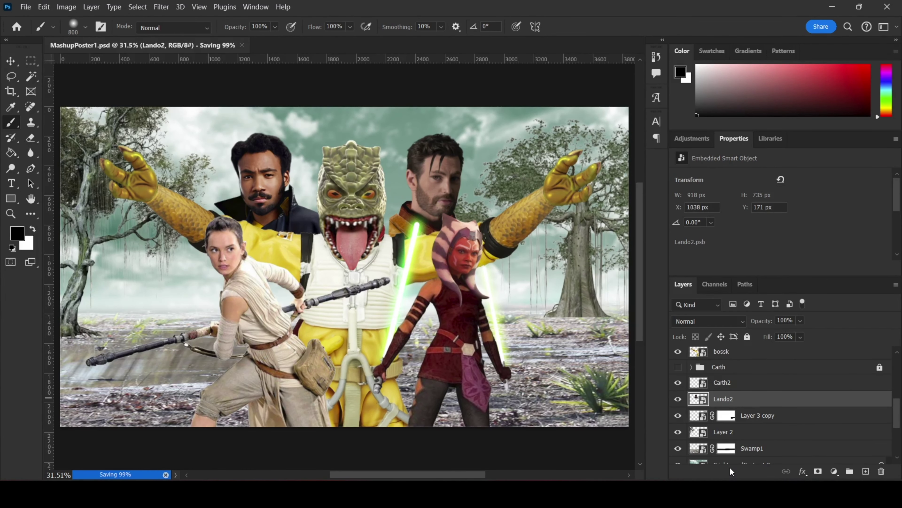
pyautogui.press('v')
pyautogui.moveTo(725, 455); pyautogui.dragTo(728, 400)
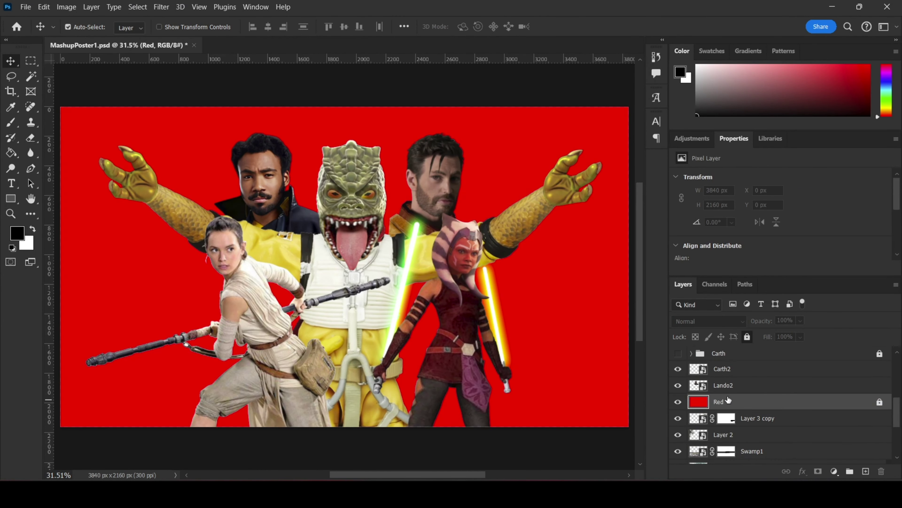
# Step: Fill the Black layer with black and fit the whole image in view
pyautogui.click(269, 229)
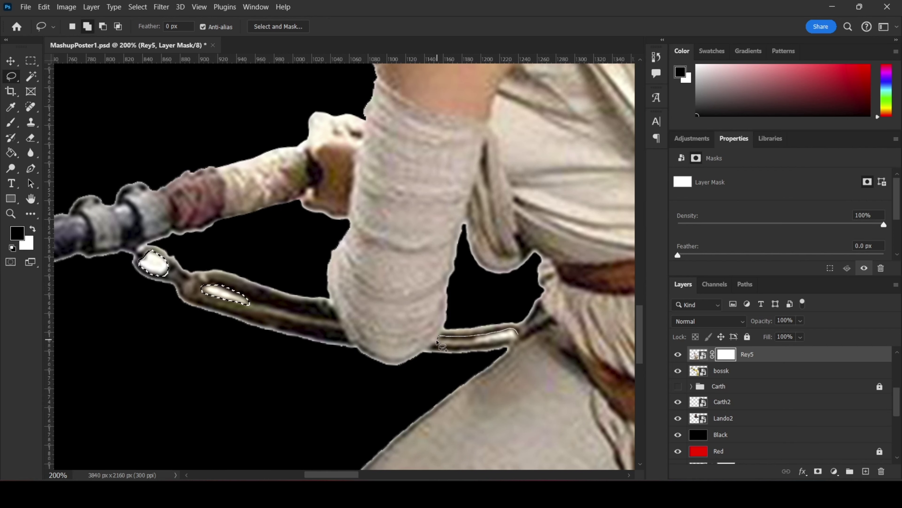
pyautogui.hotkey('ctrl', '0')
pyautogui.rightClick(762, 435)
pyautogui.press('Escape')
# Step: Hide the Black layer and brush darkening onto the area left of Rey
pyautogui.click(678, 434)
pyautogui.click(721, 434)
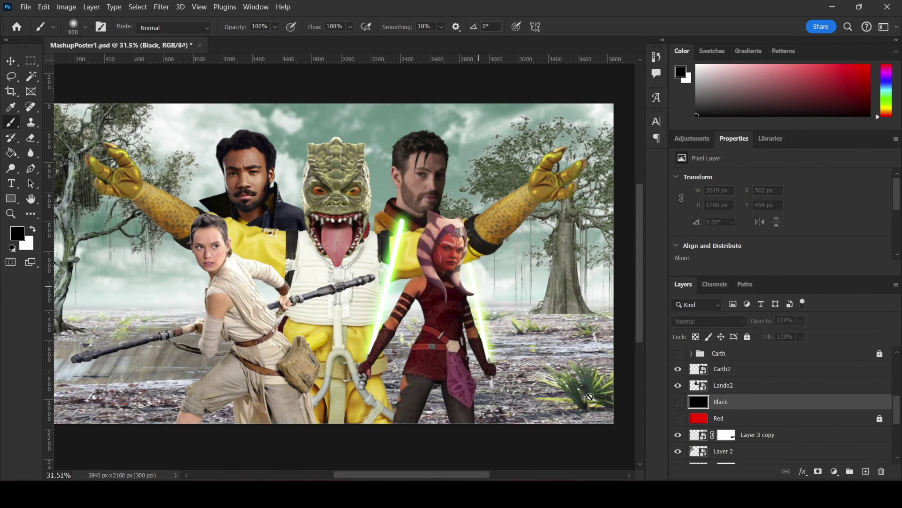
pyautogui.press('b')
pyautogui.click(187, 258)
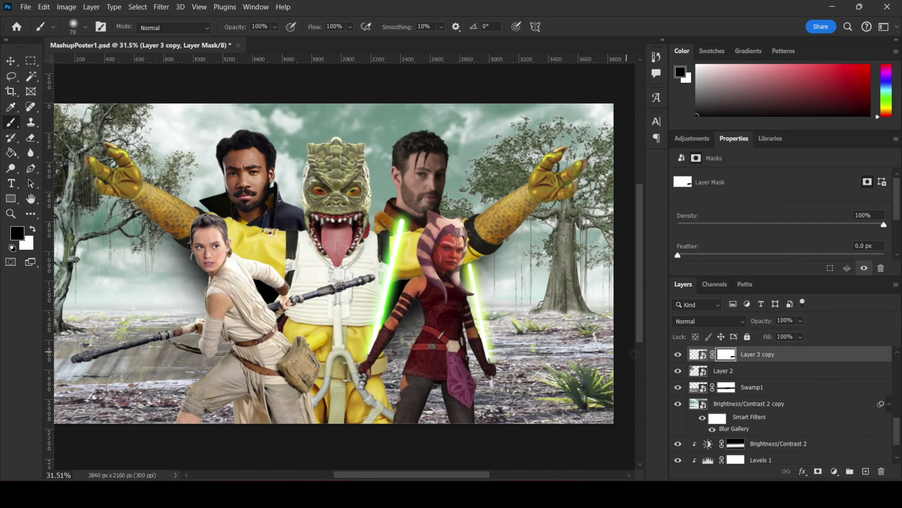
# Step: Push the background trees' Hue/Saturation lightness to maximum
pyautogui.moveTo(781, 249); pyautogui.dragTo(822, 249)
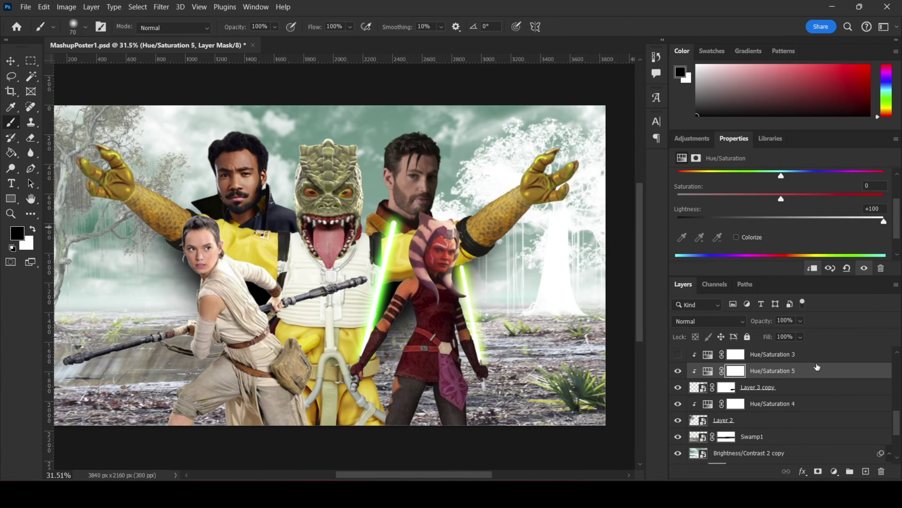
pyautogui.moveTo(816, 333)
pyautogui.mouseDown()
pyautogui.moveTo(792, 335)
pyautogui.moveTo(803, 335)
pyautogui.mouseUp()
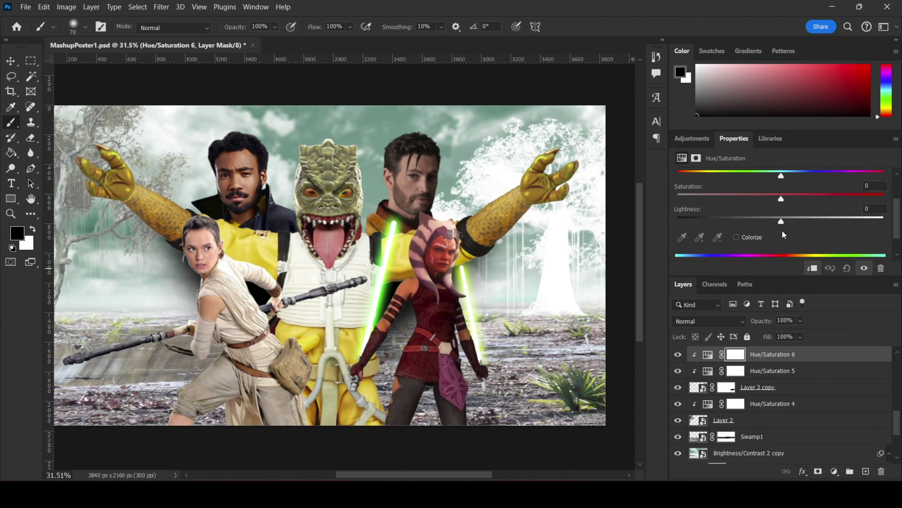
pyautogui.click(781, 387)
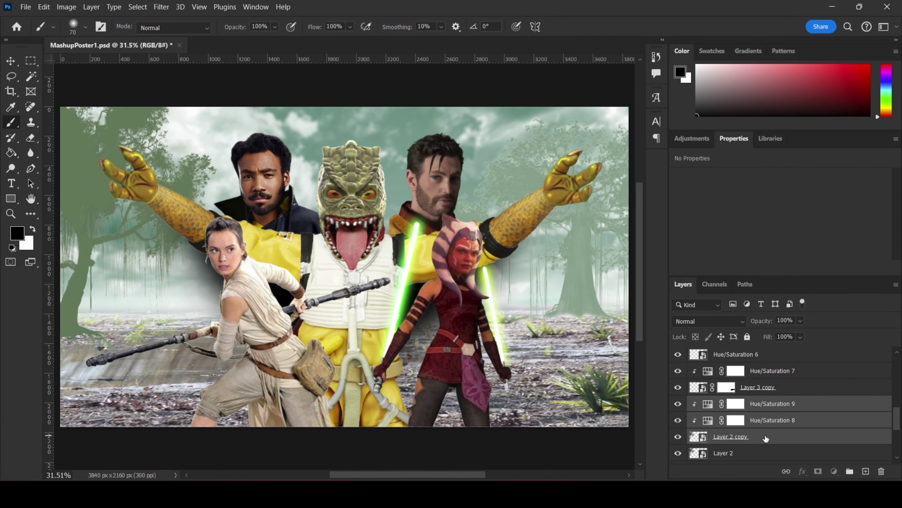
# Step: Paint soft white fog along the poster's left and right edges on the mask
pyautogui.click(730, 436)
pyautogui.rightClick(763, 437)
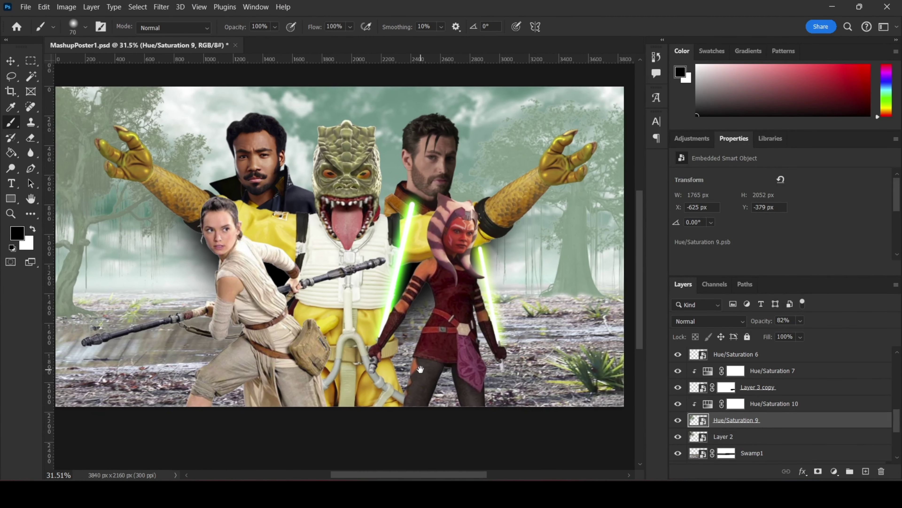
pyautogui.click(784, 372)
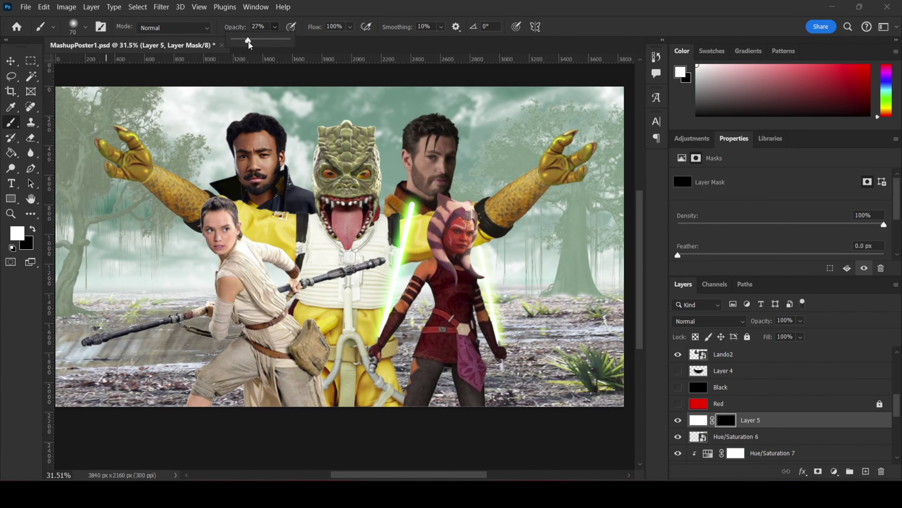
pyautogui.moveTo(89, 338); pyautogui.dragTo(121, 302)
pyautogui.moveTo(533, 305)
pyautogui.mouseDown()
pyautogui.moveTo(574, 293)
pyautogui.moveTo(634, 331)
pyautogui.mouseUp()
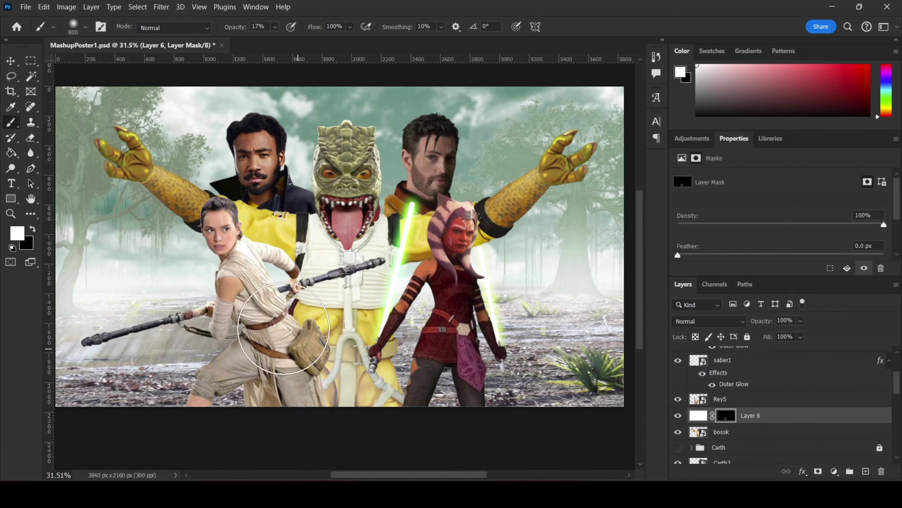
# Step: Paint white fog over Bossk and Ahsoka, then add a Brightness/Contrast adjustment above Bossk
pyautogui.moveTo(283, 328); pyautogui.dragTo(503, 308)
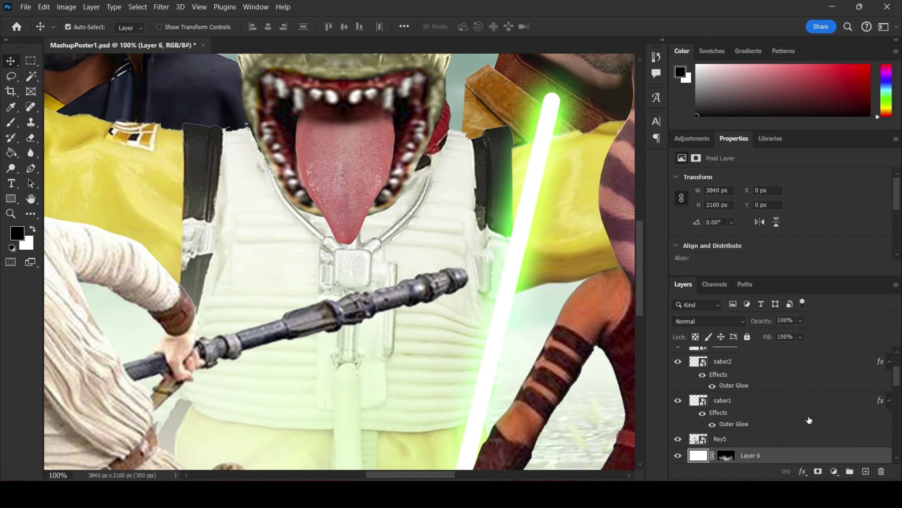
pyautogui.click(688, 208)
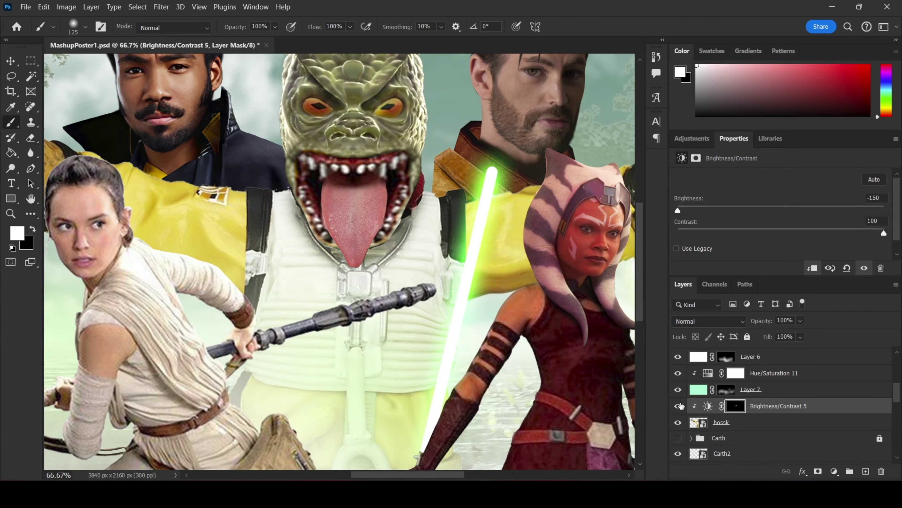
# Step: Paint the Brightness/Contrast 5 adjustment in white onto Bossk's lower body
pyautogui.hotkey('ctrl', '0')
pyautogui.press('x')
pyautogui.moveTo(248, 284); pyautogui.dragTo(560, 337)
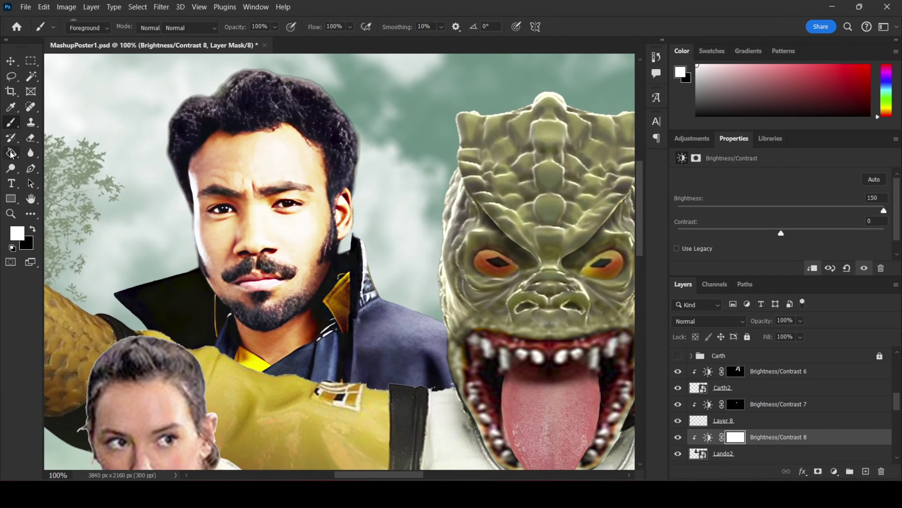
# Step: Invert the new +150 Brightness/Contrast mask to black and paint highlights onto the character's edge
pyautogui.hotkey('ctrl', 'i')
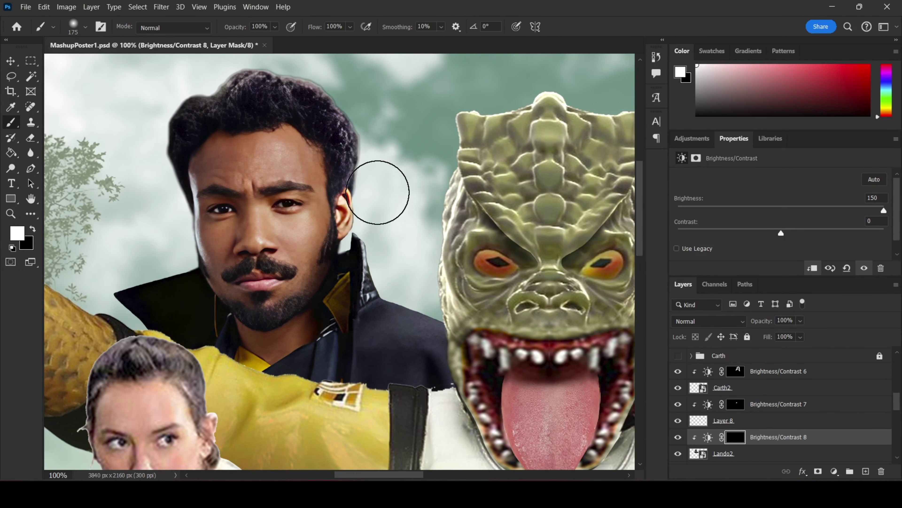
pyautogui.moveTo(383, 191); pyautogui.dragTo(76, 288)
pyautogui.hotkey('ctrl', '0')
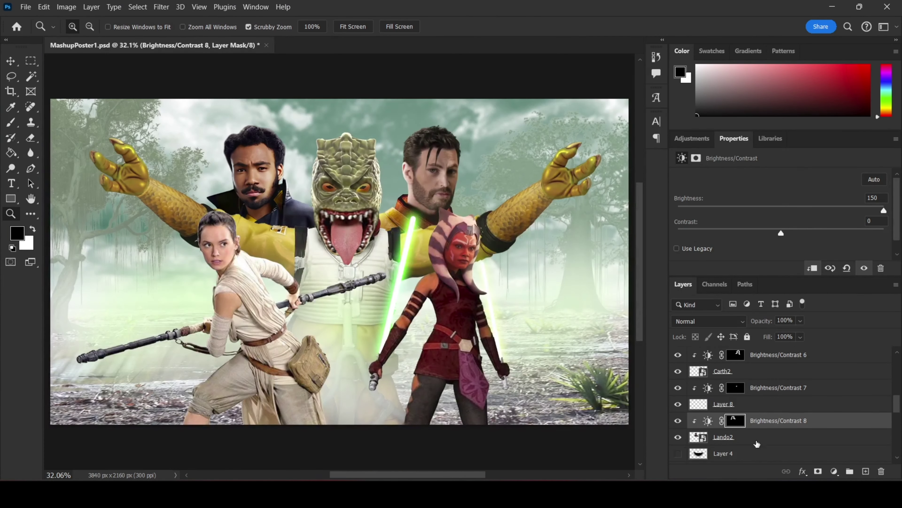
# Step: Tint Lando green with a colorized Hue/Saturation layer, Lighten blending, about 25% opacity
pyautogui.click(736, 247)
pyautogui.moveTo(678, 185); pyautogui.dragTo(761, 185)
pyautogui.moveTo(781, 230); pyautogui.dragTo(815, 230)
pyautogui.moveTo(729, 208); pyautogui.dragTo(769, 208)
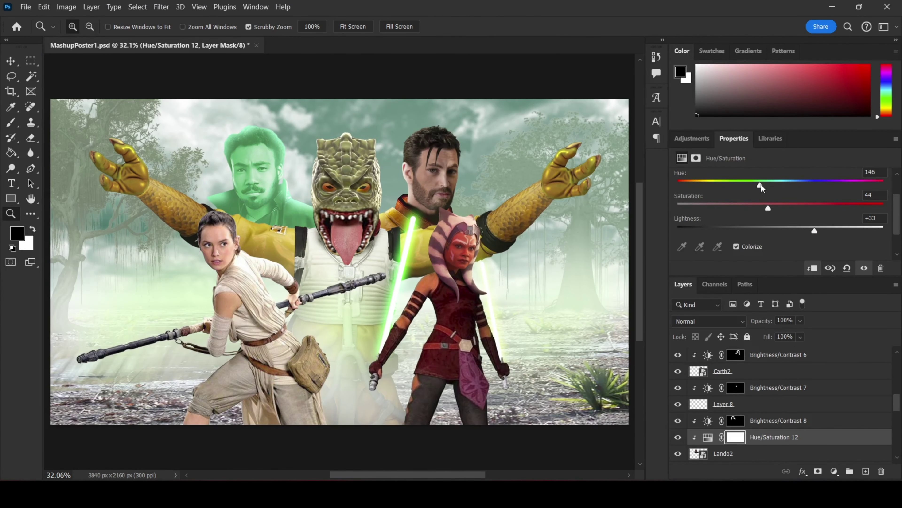
pyautogui.click(709, 321)
pyautogui.click(694, 238)
pyautogui.click(801, 320)
pyautogui.moveTo(813, 337); pyautogui.dragTo(773, 337)
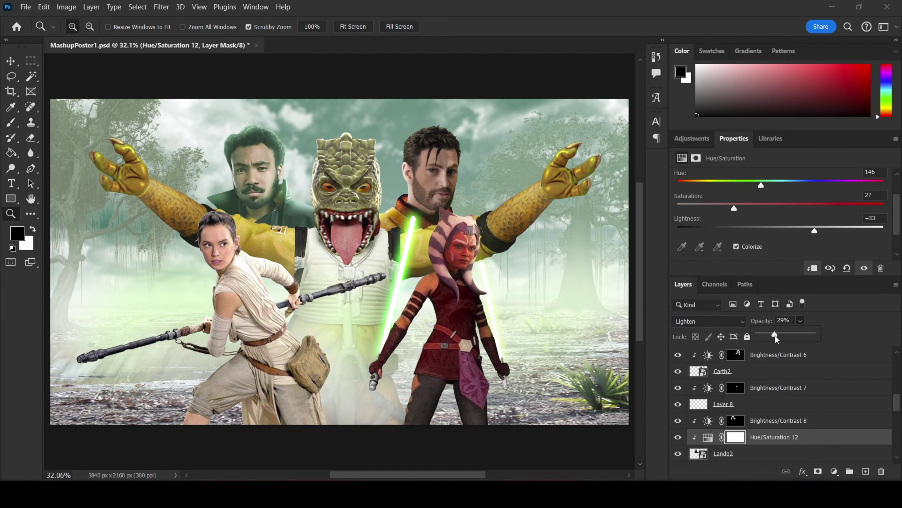
pyautogui.click(678, 437)
# Step: Give Carth a green colorize Hue/Saturation tint with Lighten blending and lowered opacity
pyautogui.click(722, 371)
pyautogui.scroll(3, 746, 409)
pyautogui.click(691, 139)
pyautogui.click(746, 248)
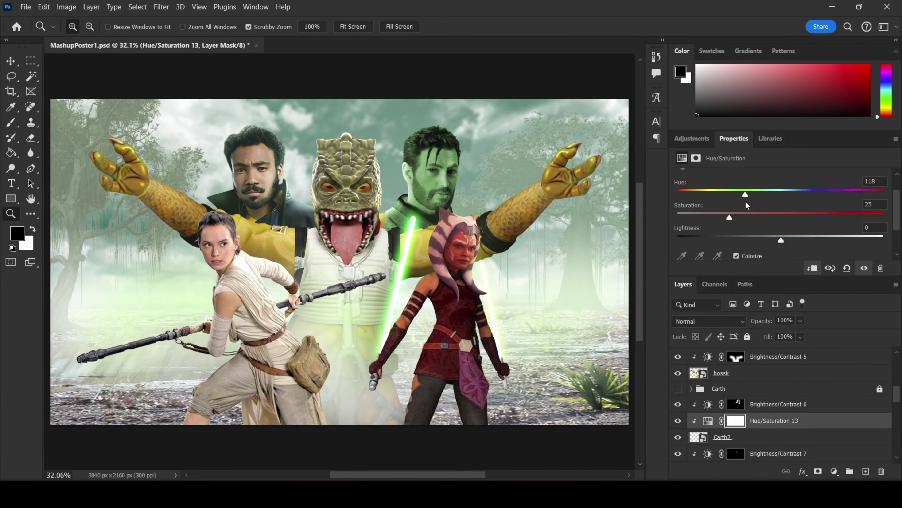
pyautogui.moveTo(745, 201); pyautogui.dragTo(753, 195)
pyautogui.click(742, 321)
pyautogui.click(695, 238)
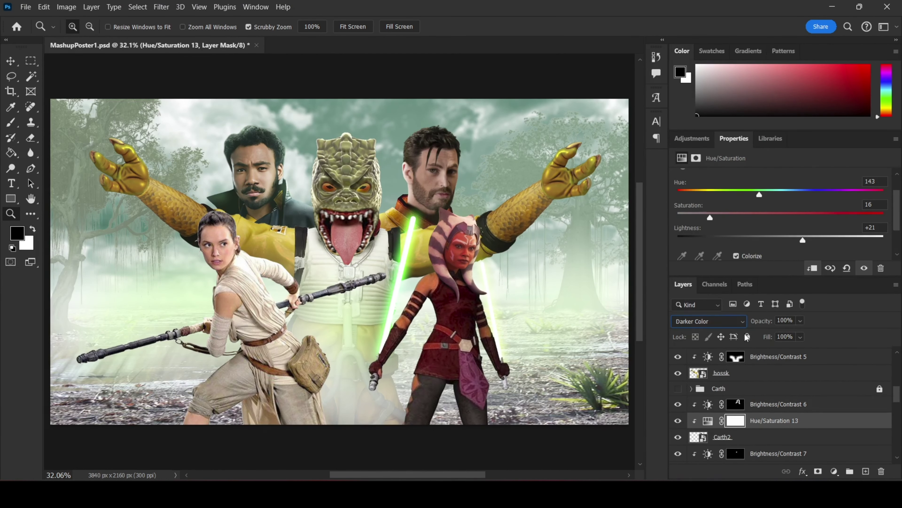
pyautogui.click(800, 321)
pyautogui.moveTo(813, 335); pyautogui.dragTo(778, 335)
pyautogui.click(744, 404)
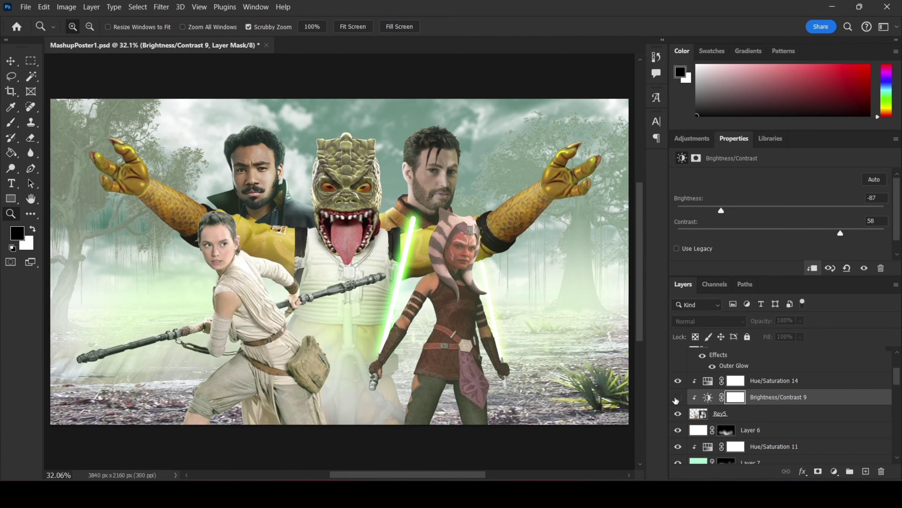
# Step: Give Bossk a green tint with Lighten blending at about 34% opacity
pyautogui.scroll(-3, 744, 401)
pyautogui.click(744, 380)
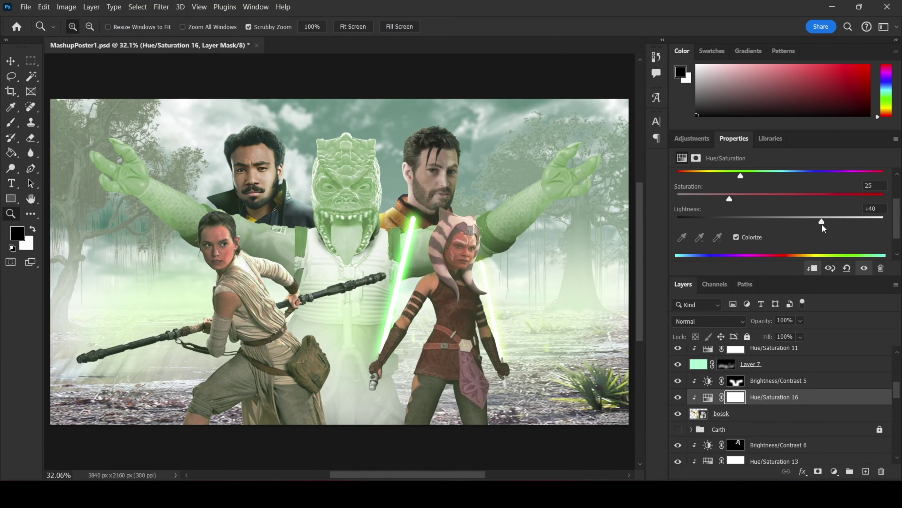
pyautogui.click(708, 321)
pyautogui.click(731, 240)
pyautogui.moveTo(800, 320); pyautogui.dragTo(777, 331)
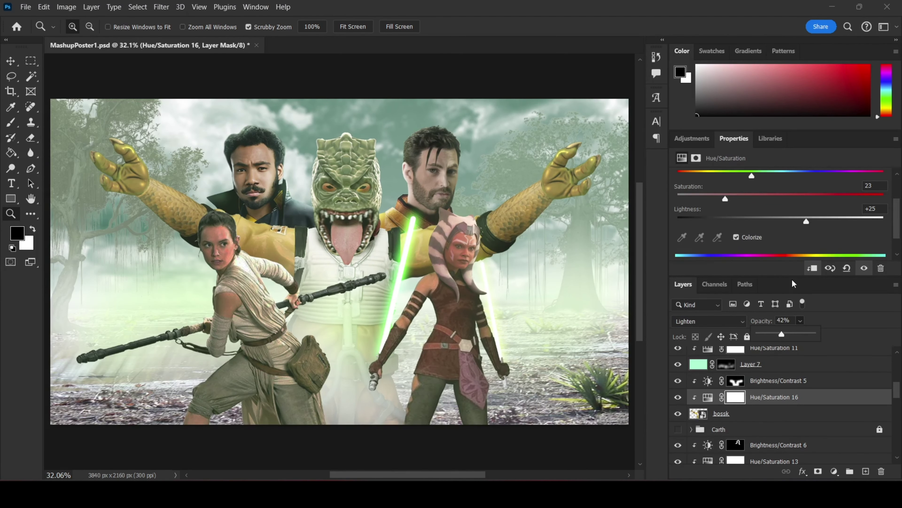
# Step: Nudge Rey slightly up and right and save the poster
pyautogui.scroll(5, 804, 381)
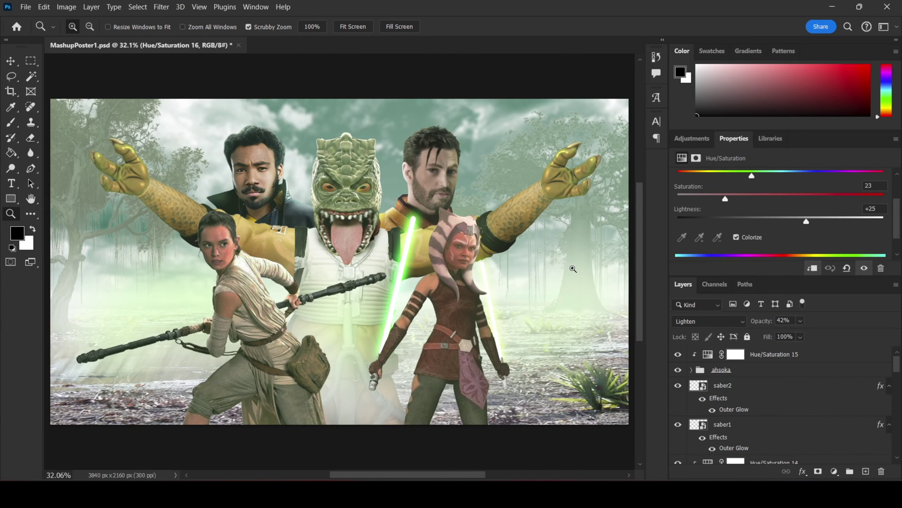
pyautogui.click(16, 64)
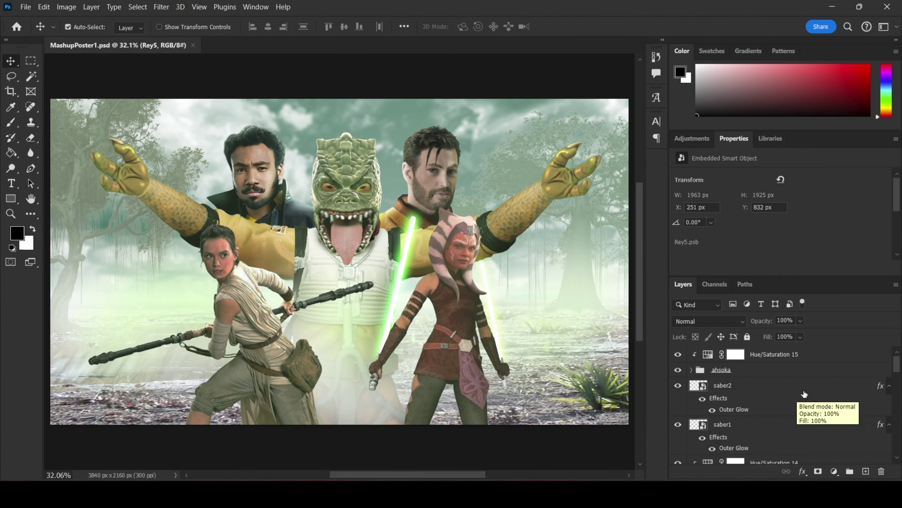
pyautogui.hotkey('ctrl', 's')
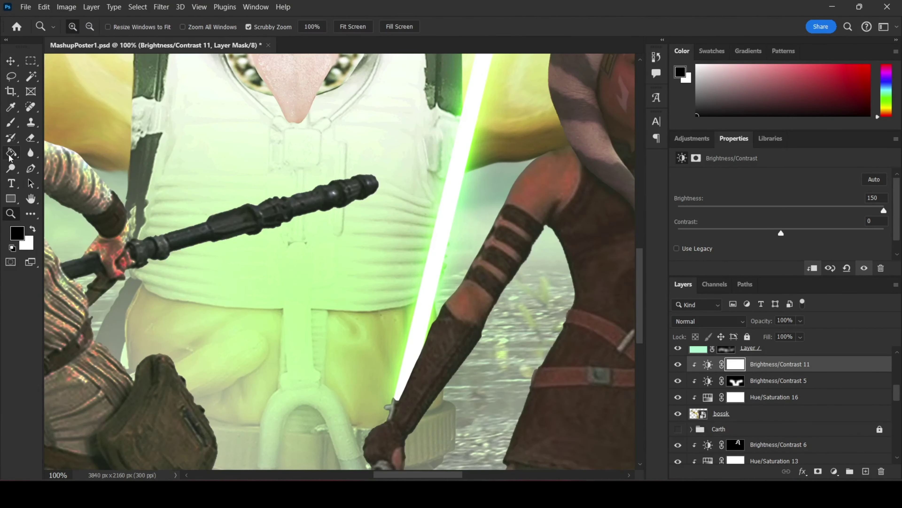
# Step: Fill the adjustment mask black, then lasso and brighten the vertical pole on Bossk's chest
pyautogui.hotkey('ctrl', 'i')
pyautogui.hotkey('ctrl', '+')
pyautogui.press('l')
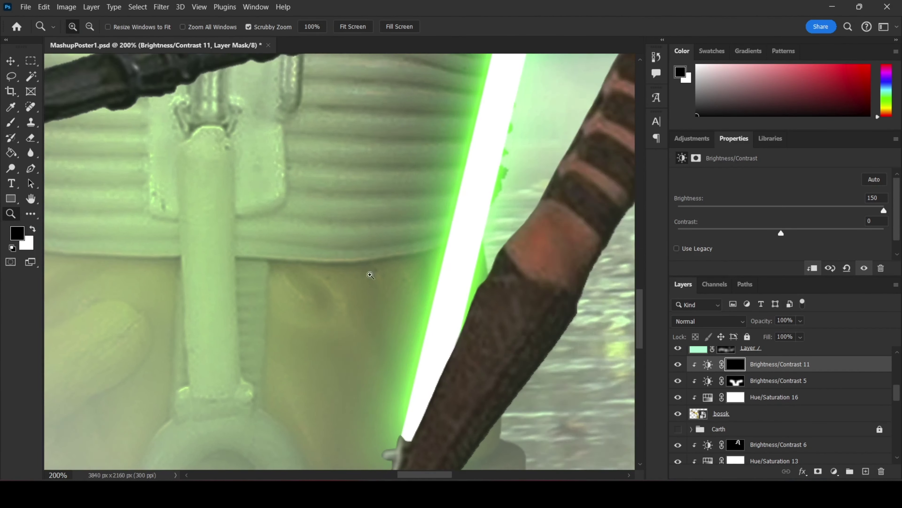
pyautogui.moveTo(311, 106); pyautogui.dragTo(296, 300)
pyautogui.moveTo(345, 173); pyautogui.dragTo(347, 167)
pyautogui.press('b')
pyautogui.press('x')
pyautogui.moveTo(338, 236); pyautogui.dragTo(334, 293)
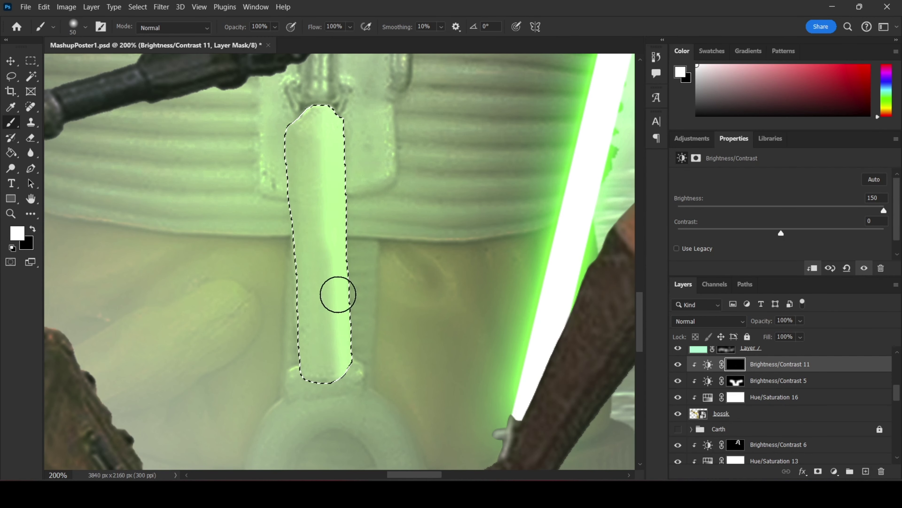
# Step: Outline and brighten folds of Bossk's vest on the mask
pyautogui.press('l')
pyautogui.moveTo(385, 267)
pyautogui.mouseDown()
pyautogui.moveTo(360, 101)
pyautogui.moveTo(343, 103)
pyautogui.mouseUp()
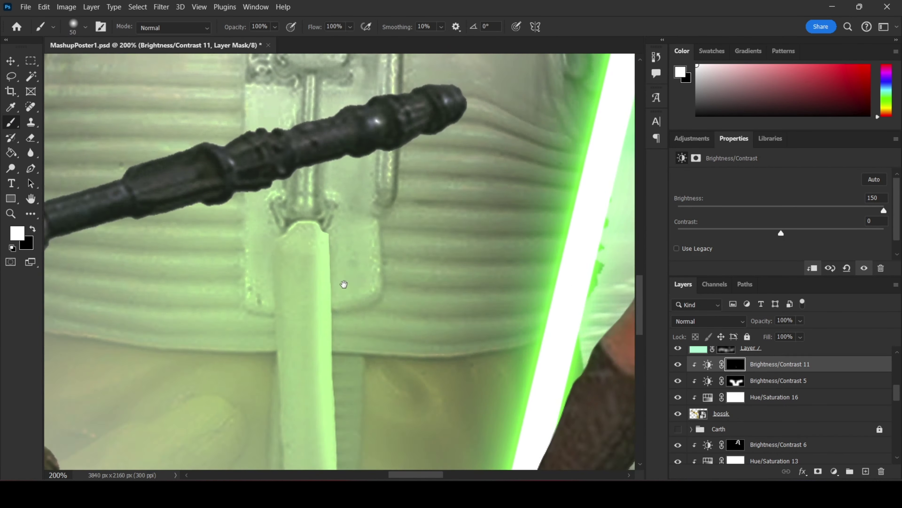
pyautogui.moveTo(365, 252)
pyautogui.mouseDown()
pyautogui.moveTo(369, 311)
pyautogui.moveTo(200, 300)
pyautogui.mouseUp()
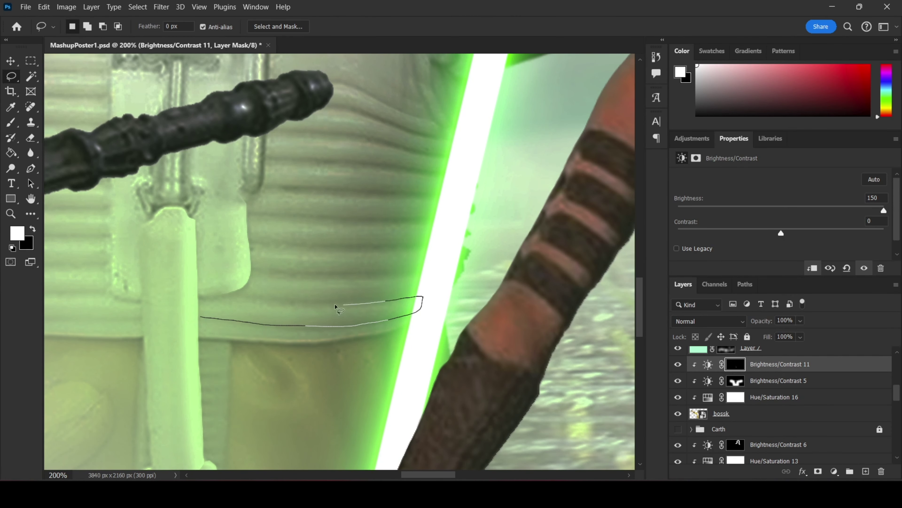
pyautogui.press('b')
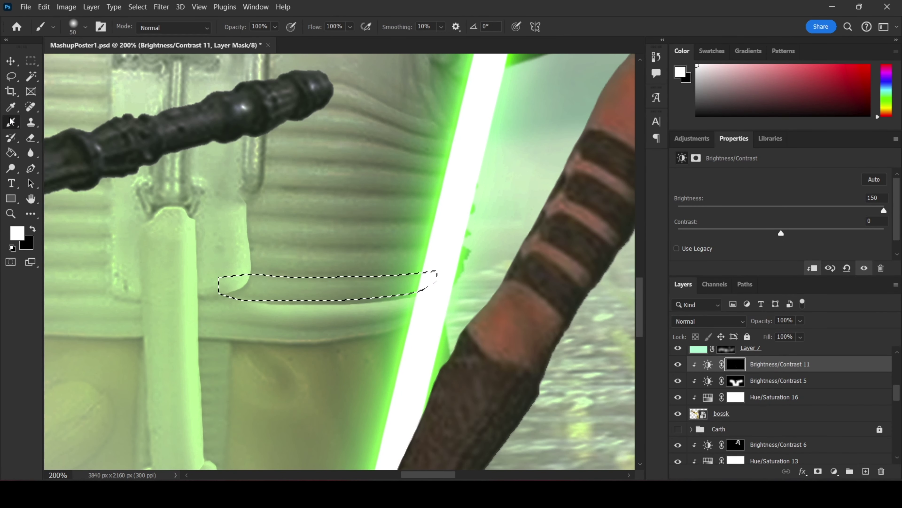
pyautogui.moveTo(277, 252); pyautogui.dragTo(220, 270)
pyautogui.press('b')
pyautogui.press('b')
pyautogui.moveTo(341, 221)
pyautogui.mouseDown()
pyautogui.moveTo(239, 219)
pyautogui.moveTo(427, 231)
pyautogui.moveTo(376, 298)
pyautogui.mouseUp()
pyautogui.hotkey('ctrl', 'd')
# Step: Outline and brighten the lower vest folds below the staff
pyautogui.press('l')
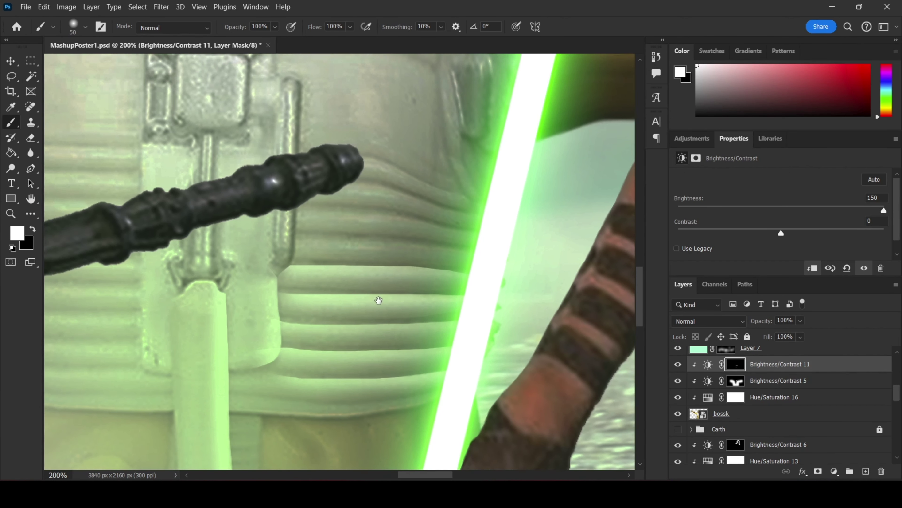
pyautogui.moveTo(300, 265); pyautogui.dragTo(479, 298)
pyautogui.press('b')
pyautogui.press('l')
pyautogui.moveTo(294, 234); pyautogui.dragTo(454, 272)
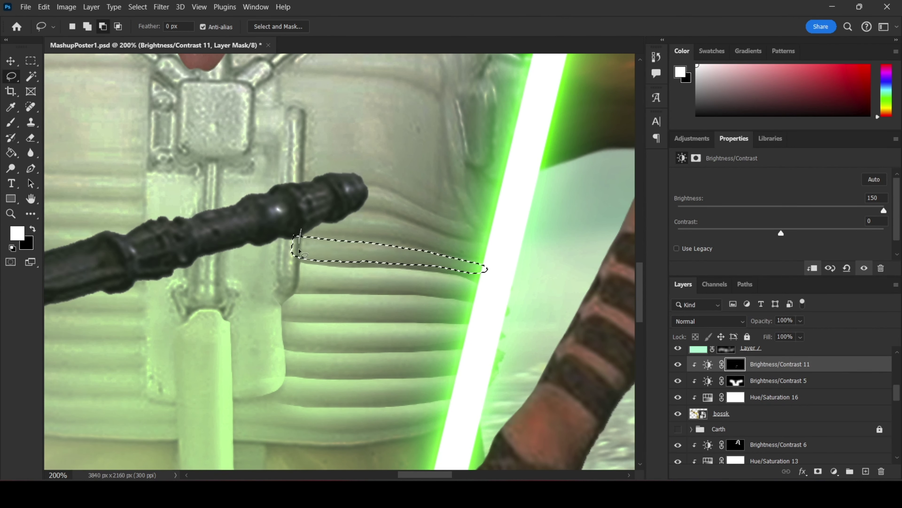
pyautogui.press('b')
pyautogui.moveTo(300, 252); pyautogui.dragTo(365, 249)
pyautogui.hotkey('ctrl', 'd')
pyautogui.press('l')
pyautogui.click(10, 125)
pyautogui.moveTo(305, 229); pyautogui.dragTo(490, 252)
pyautogui.hotkey('ctrl', 'd')
pyautogui.press('l')
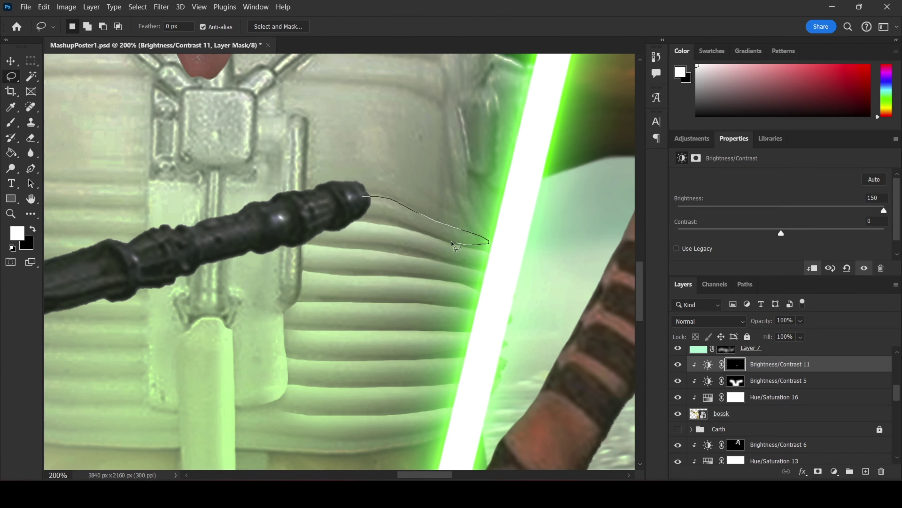
# Step: Lasso the curved tube on Bossk's suit and fill it white on the mask
pyautogui.scroll(3, 455, 245)
pyautogui.press('Return')
pyautogui.press('b')
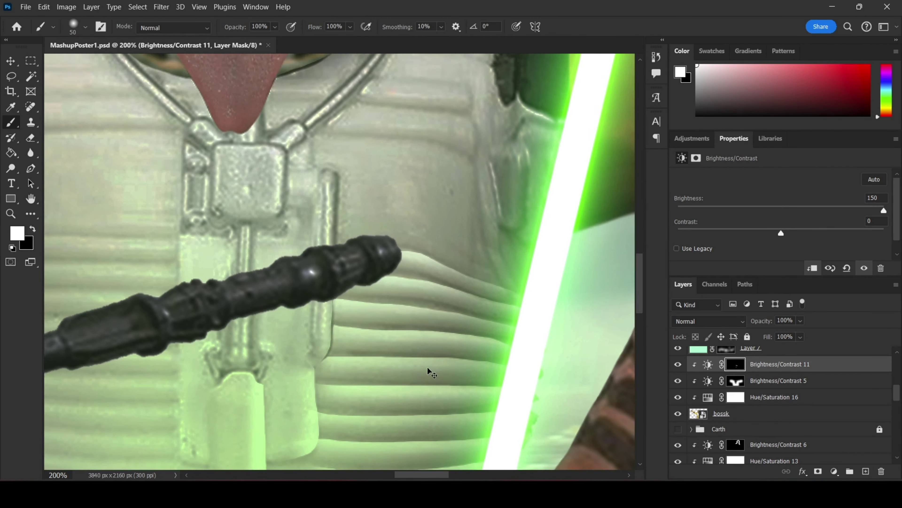
pyautogui.scroll(-5, 429, 371)
pyautogui.press('z')
pyautogui.hotkey('alt', 'BackSpace')
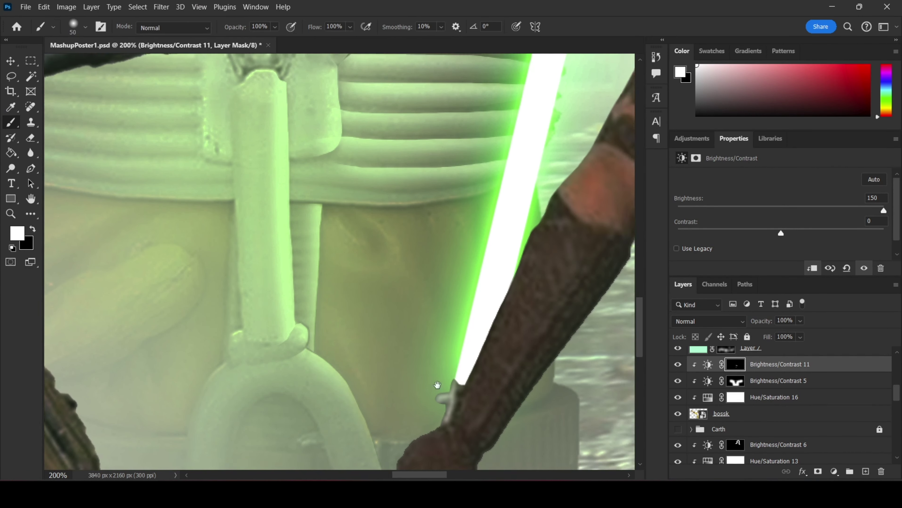
pyautogui.scroll(-5, 282, 234)
pyautogui.moveTo(342, 73); pyautogui.dragTo(229, 368)
pyautogui.moveTo(376, 113); pyautogui.dragTo(342, 74)
pyautogui.press('b')
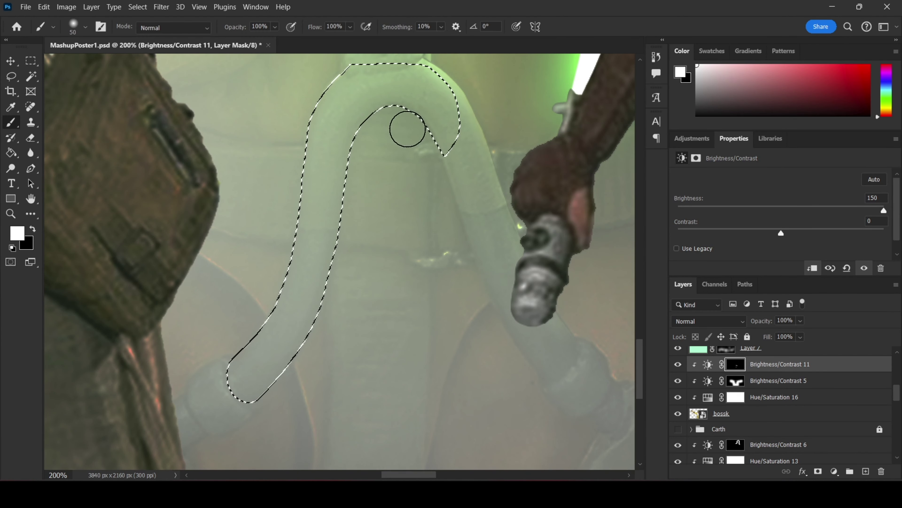
pyautogui.hotkey('alt', 'BackSpace')
pyautogui.hotkey('ctrl', 'd')
pyautogui.hotkey('ctrl', '0')
# Step: Lasso another patch of Bossk's suit, fill it white, and view the whole poster
pyautogui.scroll(5, 363, 168)
pyautogui.press('l')
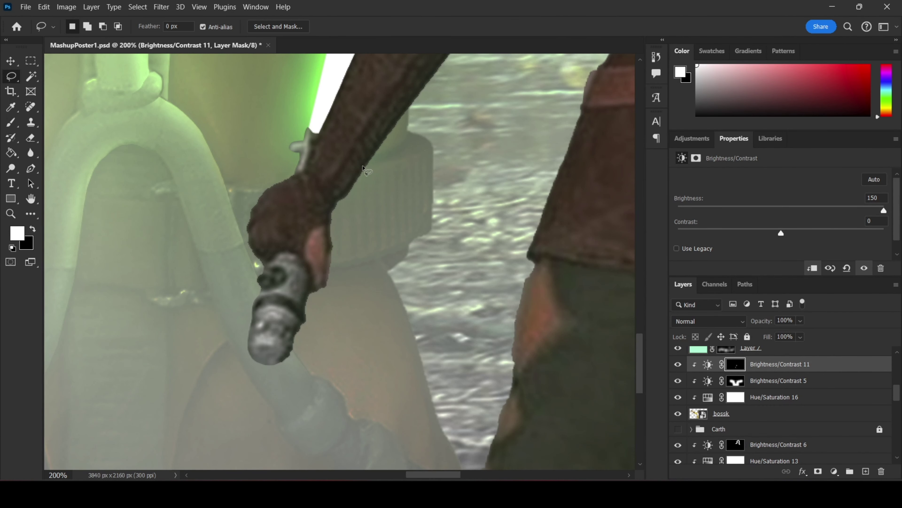
pyautogui.moveTo(362, 262); pyautogui.dragTo(356, 170)
pyautogui.press('b')
pyautogui.hotkey('alt', 'BackSpace')
pyautogui.hotkey('ctrl', '0')
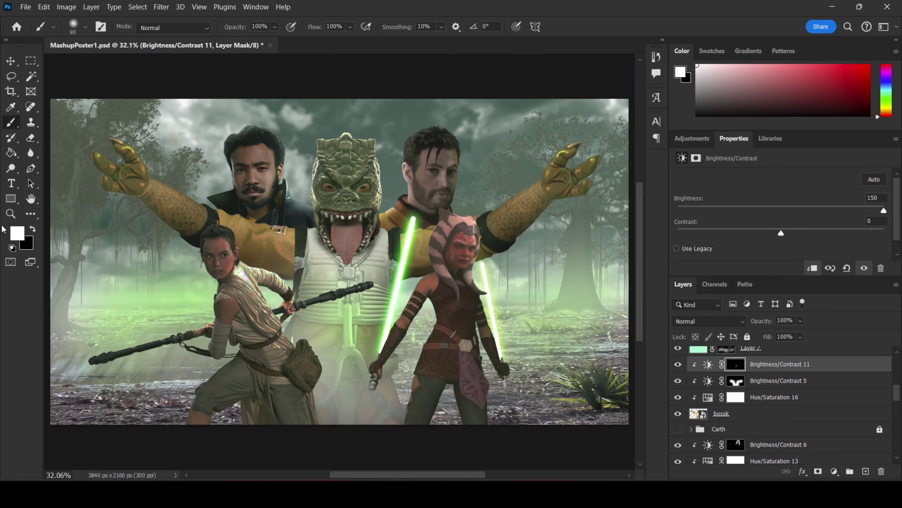
pyautogui.press('z')
pyautogui.scroll(5, 329, 211)
pyautogui.hotkey('ctrl', '0')
# Step: Brighten Rey's staff with a copied Brightness/Contrast layer and inverted mask painted over the staff
pyautogui.moveTo(804, 374); pyautogui.dragTo(782, 377)
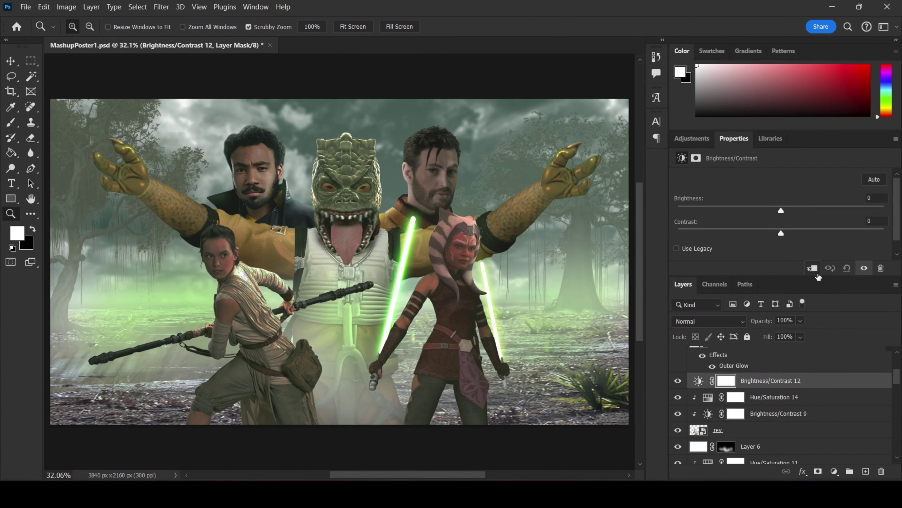
pyautogui.hotkey('ctrl', 'BackSpace')
pyautogui.scroll(5, 343, 304)
pyautogui.press('b')
pyautogui.moveTo(471, 235); pyautogui.dragTo(106, 305)
pyautogui.scroll(-5, 108, 303)
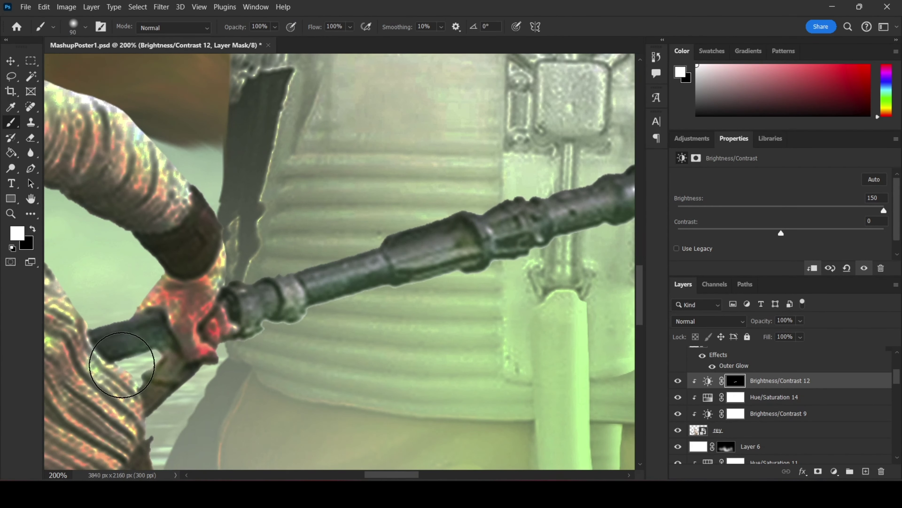
pyautogui.press('x')
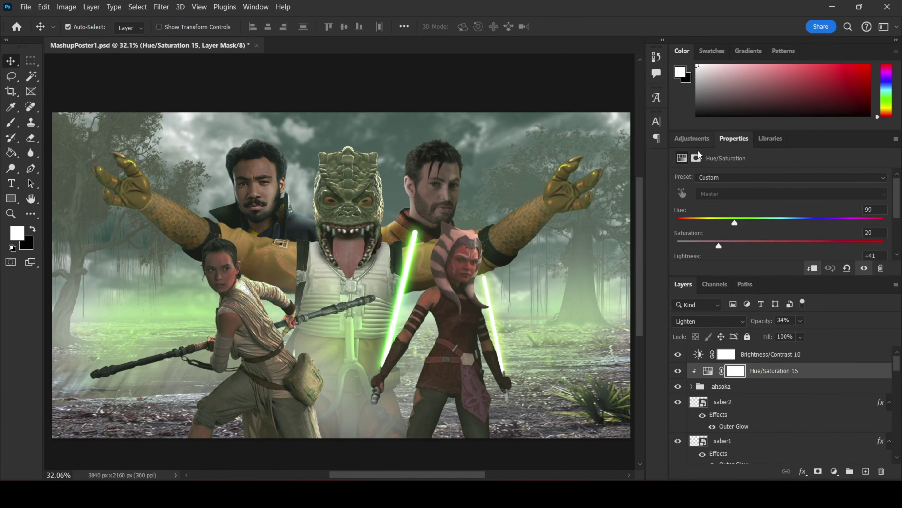
# Step: Add an inverted Brightness/Contrast layer for Ahsoka and brighten the left side of her torso
pyautogui.hotkey('ctrl', '1')
pyautogui.hotkey('ctrl', 'BackSpace')
pyautogui.press('x')
pyautogui.press('l')
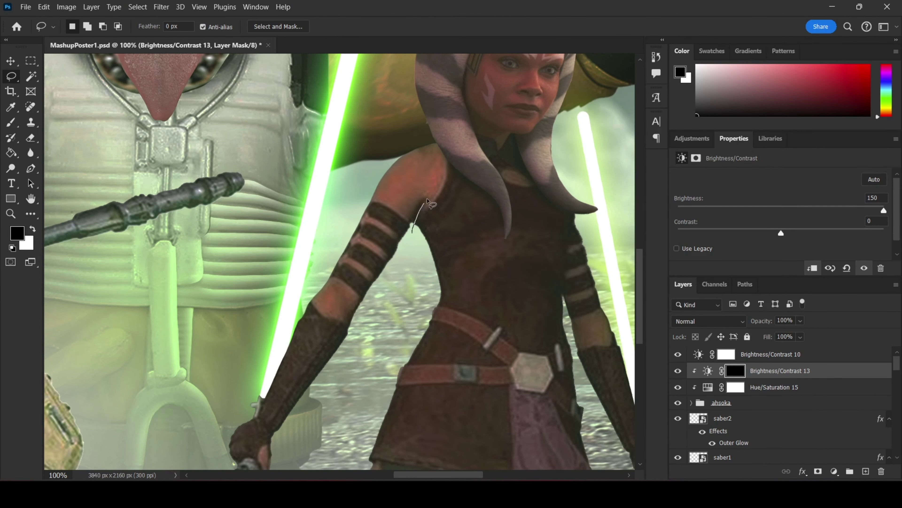
pyautogui.moveTo(427, 201); pyautogui.dragTo(361, 453)
pyautogui.press('x')
pyautogui.press('b')
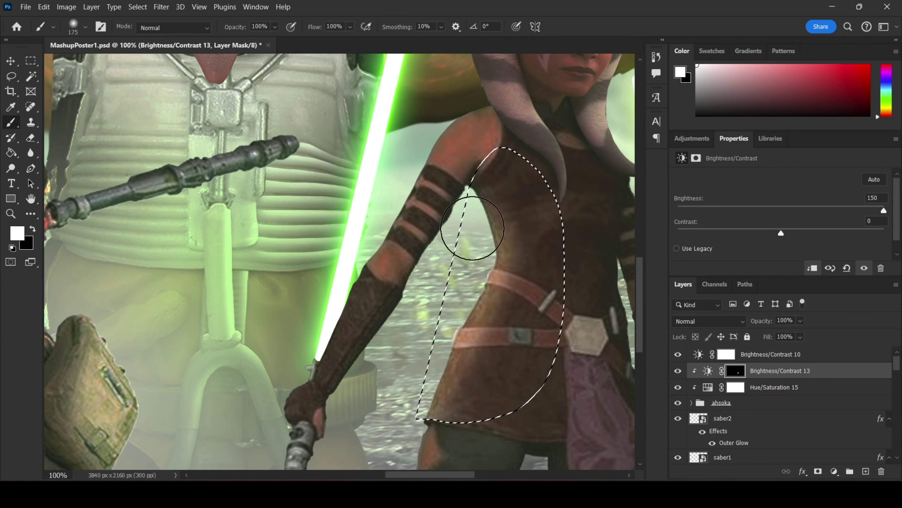
pyautogui.moveTo(473, 227); pyautogui.dragTo(491, 373)
pyautogui.hotkey('ctrl', 'd')
pyautogui.press('[')
pyautogui.press('[')
pyautogui.press('[')
# Step: Brighten Ahsoka's right arm, saber hand, left head-tail and shoulder on the mask
pyautogui.moveTo(338, 383); pyautogui.dragTo(445, 319)
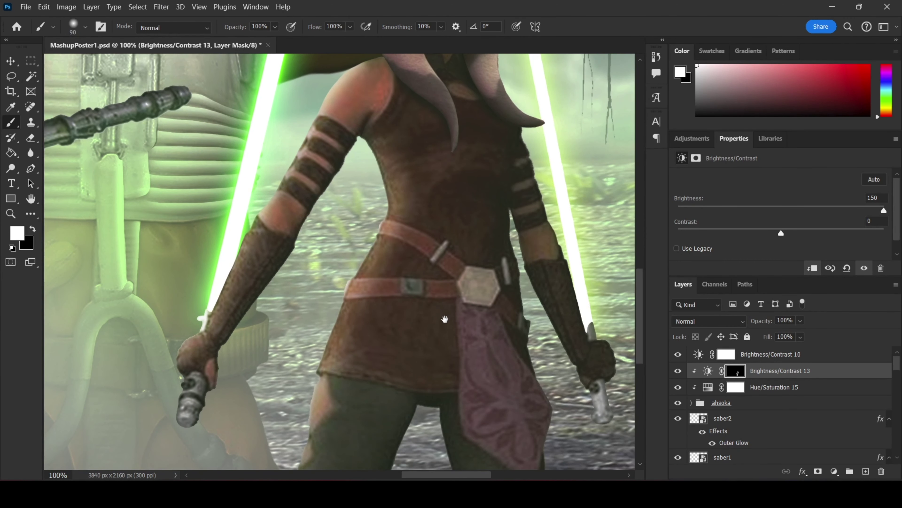
pyautogui.press('b')
pyautogui.moveTo(554, 249)
pyautogui.mouseDown()
pyautogui.moveTo(613, 439)
pyautogui.moveTo(615, 334)
pyautogui.mouseUp()
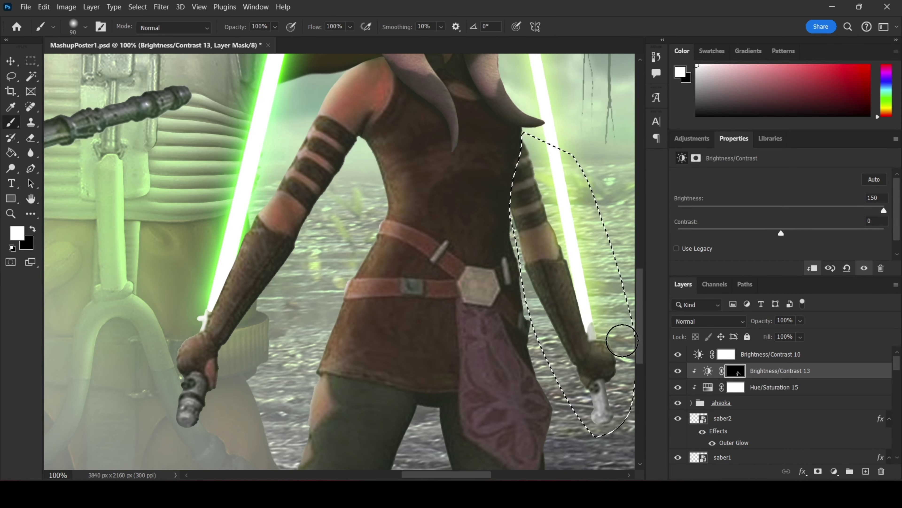
pyautogui.hotkey('ctrl', 'd')
pyautogui.scroll(5, 398, 157)
pyautogui.moveTo(469, 343); pyautogui.dragTo(403, 293)
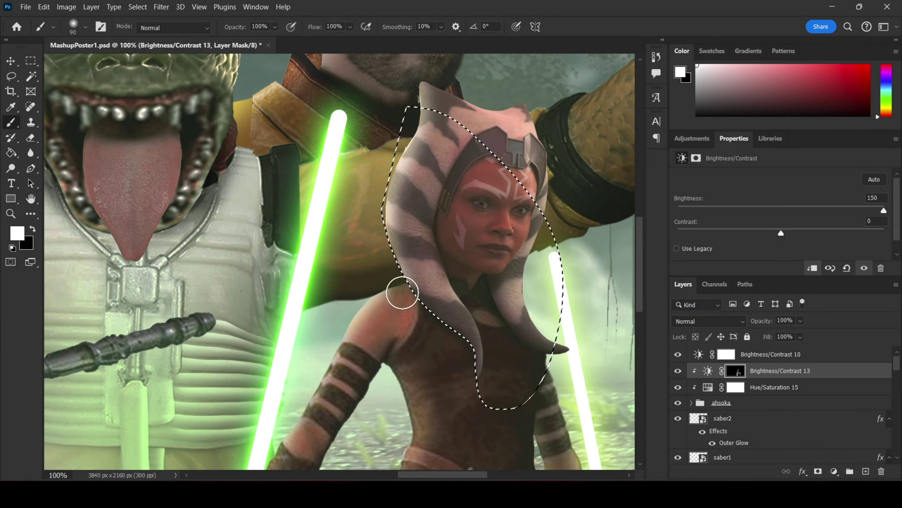
pyautogui.scroll(-5, 403, 292)
pyautogui.press('x')
pyautogui.press('b')
pyautogui.hotkey('ctrl', 'd')
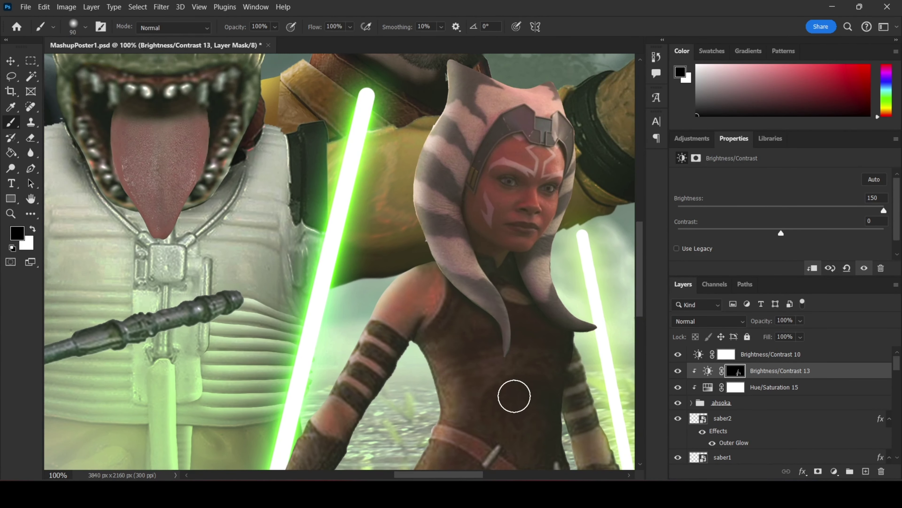
# Step: Brighten the middle of Ahsoka's torso and belt, adjusting the brush size
pyautogui.scroll(-3, 355, 249)
pyautogui.press('l')
pyautogui.moveTo(508, 190); pyautogui.dragTo(497, 254)
pyautogui.moveTo(489, 185); pyautogui.dragTo(483, 181)
pyautogui.press('b')
pyautogui.scroll(-3, 501, 198)
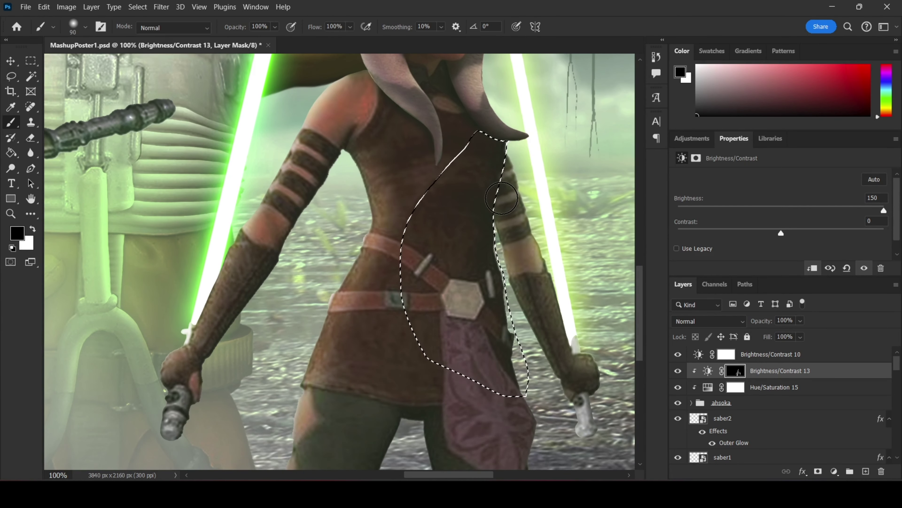
pyautogui.scroll(-3, 547, 433)
pyautogui.scroll(6, 515, 373)
pyautogui.press('[')
pyautogui.press('[')
pyautogui.press('[')
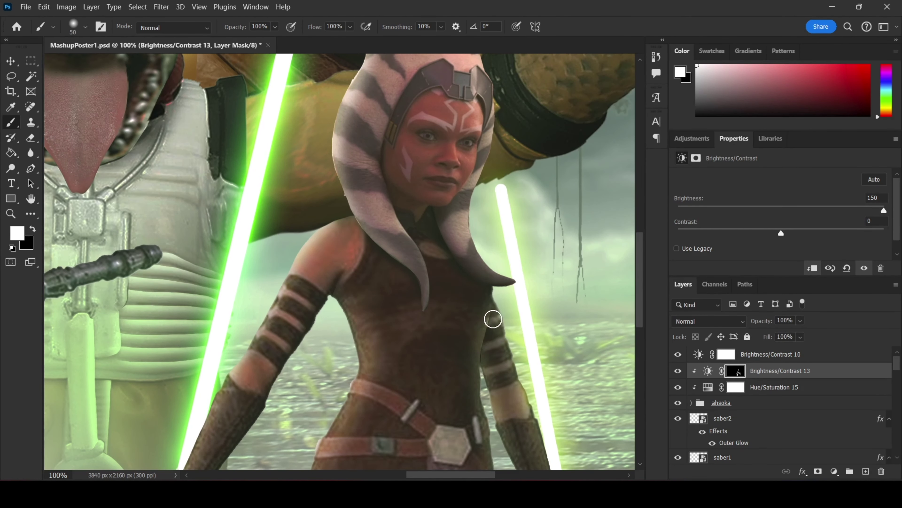
pyautogui.scroll(-1, 557, 291)
pyautogui.scroll(3, 533, 320)
pyautogui.scroll(-5, 497, 355)
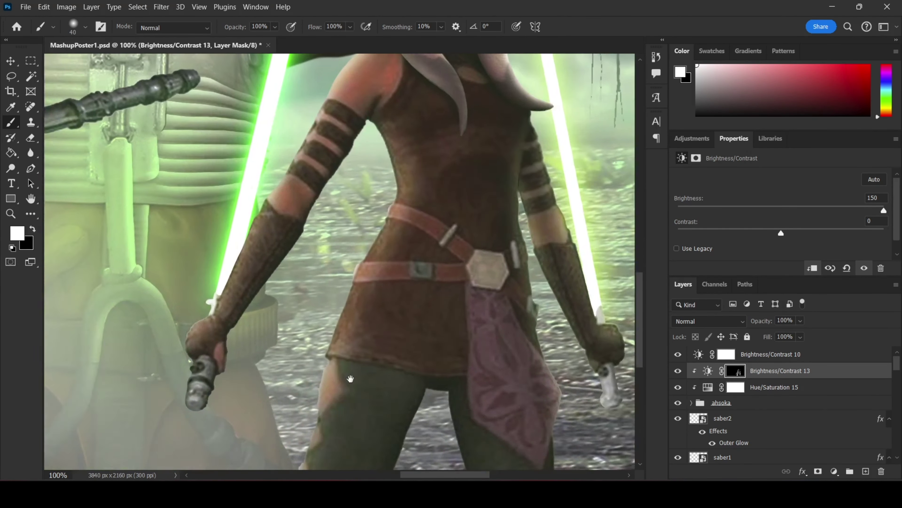
pyautogui.press(']')
pyautogui.press('x')
pyautogui.hotkey('ctrl', '0')
# Step: Add another Brightness/Contrast layer for Ahsoka's arm and inspect her arm and legs
pyautogui.hotkey('ctrl', 'j')
pyautogui.moveTo(427, 327); pyautogui.dragTo(473, 204)
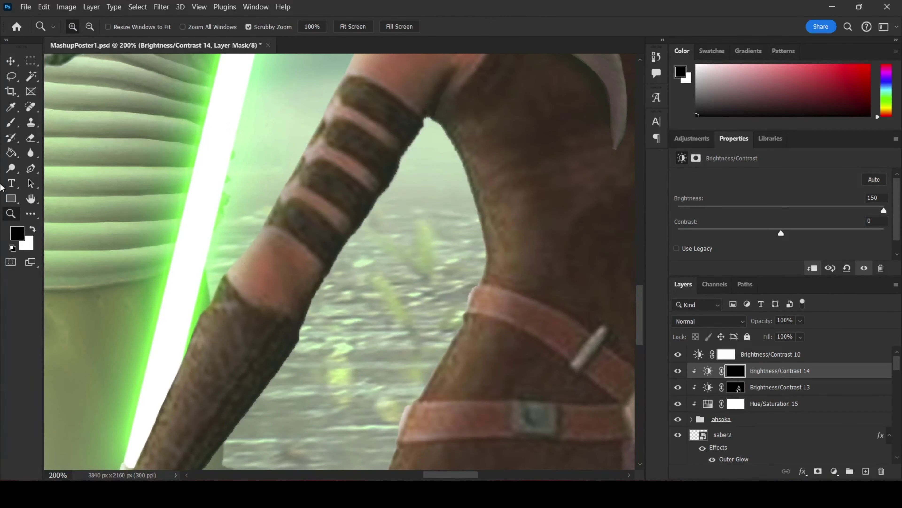
pyautogui.press('b')
pyautogui.scroll(-3, 417, 391)
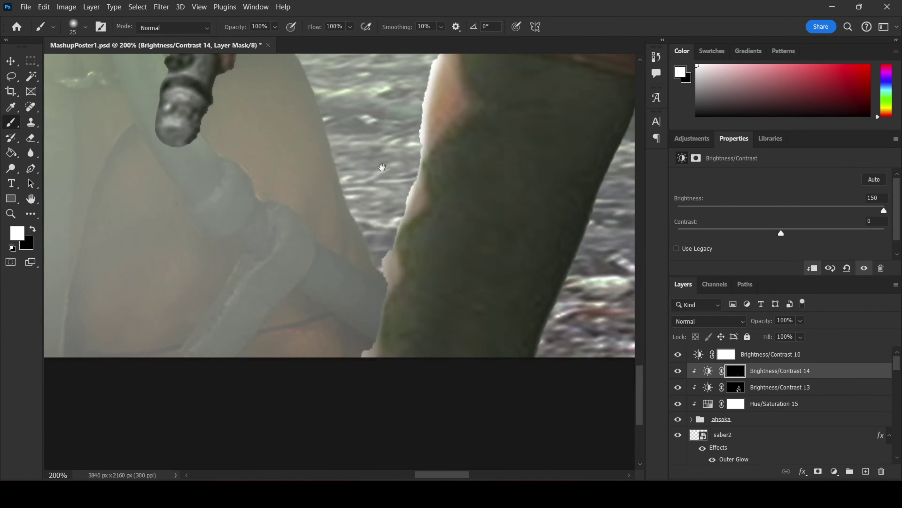
pyautogui.moveTo(213, 284); pyautogui.dragTo(296, 385)
pyautogui.scroll(5, 302, 347)
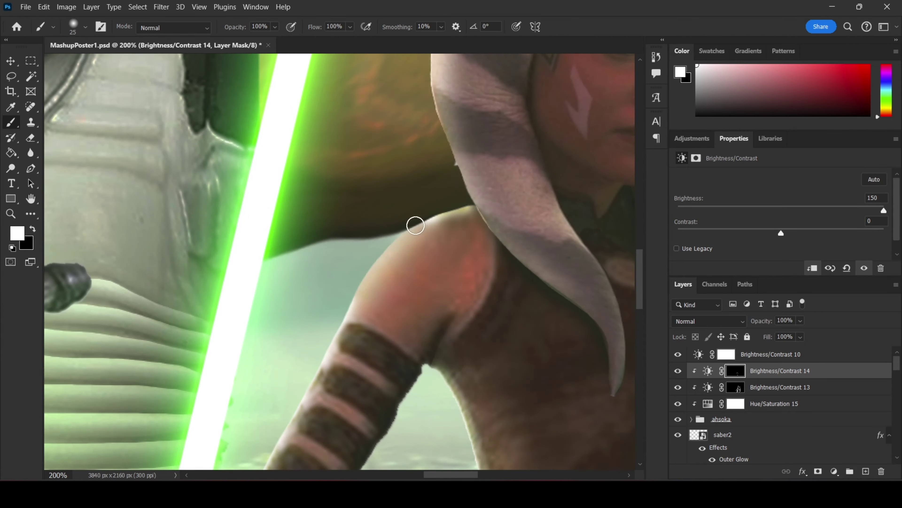
pyautogui.hscroll(2, 397, 96)
pyautogui.hscroll(3, 397, 97)
pyautogui.scroll(-1, 397, 96)
pyautogui.press('l')
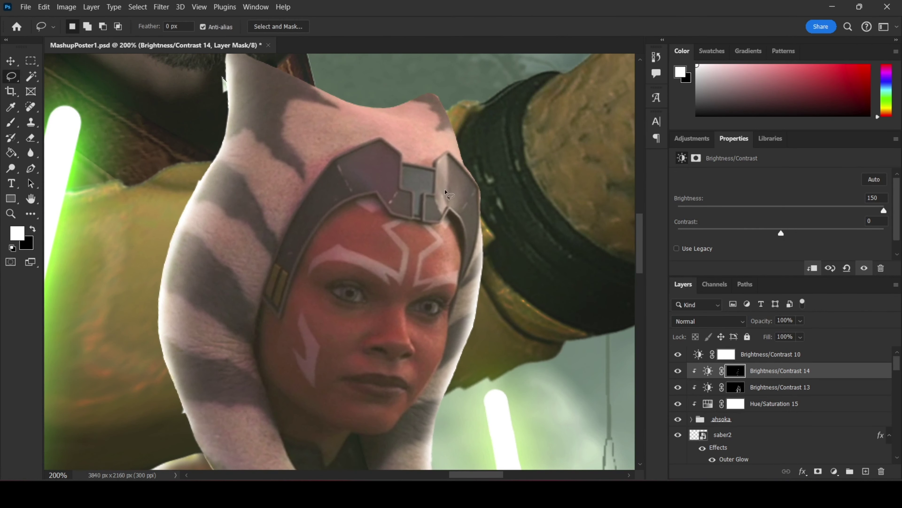
pyautogui.scroll(-2, 430, 247)
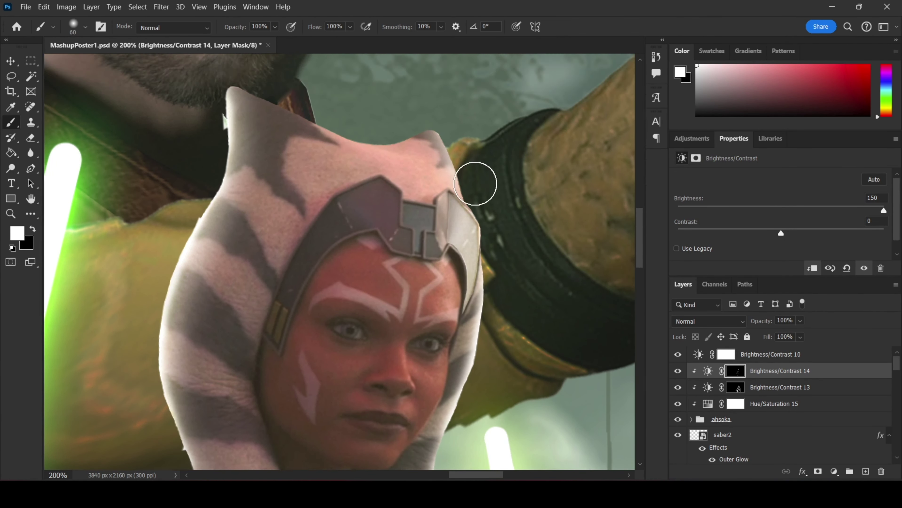
pyautogui.scroll(5, 477, 185)
pyautogui.scroll(-8, 544, 151)
pyautogui.scroll(8, 419, 180)
# Step: Brighten the edge of Ahsoka's arm beside the saber with white on the mask
pyautogui.press('x')
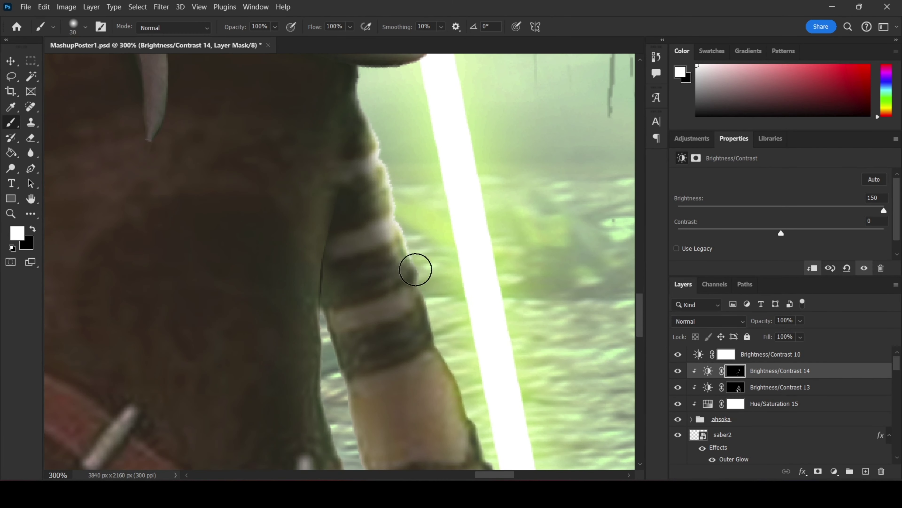
pyautogui.scroll(-3, 415, 269)
pyautogui.scroll(5, 500, 191)
pyautogui.press('l')
pyautogui.moveTo(454, 213); pyautogui.dragTo(429, 328)
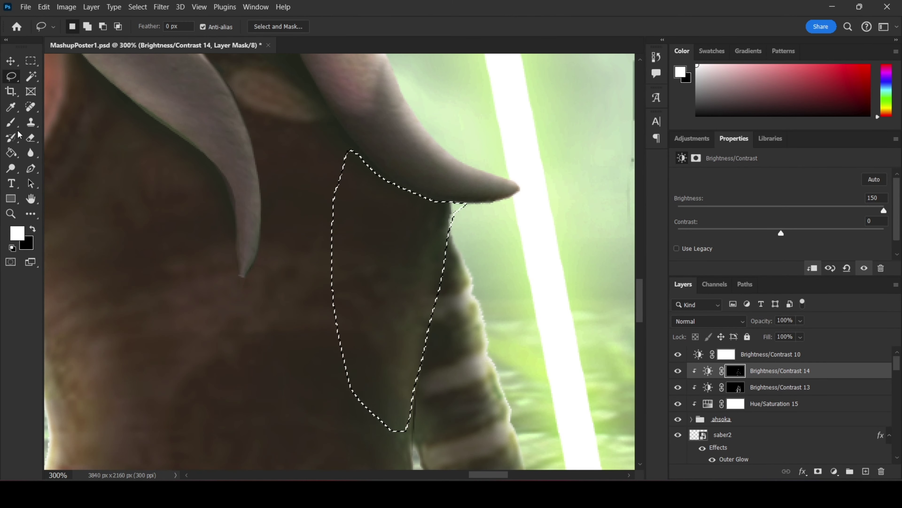
pyautogui.press('b')
pyautogui.scroll(-3, 337, 249)
# Step: Fit the whole poster in view and save it
pyautogui.hotkey('ctrl', '0')
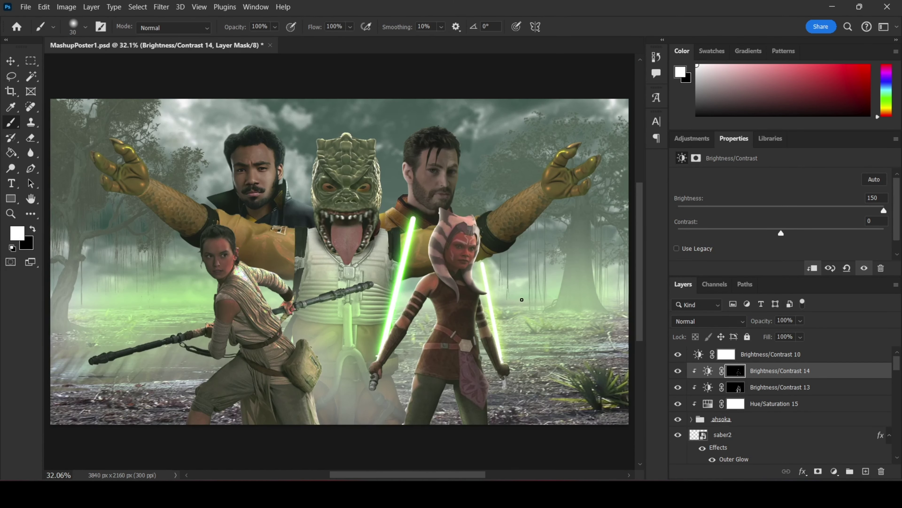
pyautogui.scroll(3, 350, 342)
pyautogui.hotkey('ctrl', 's')
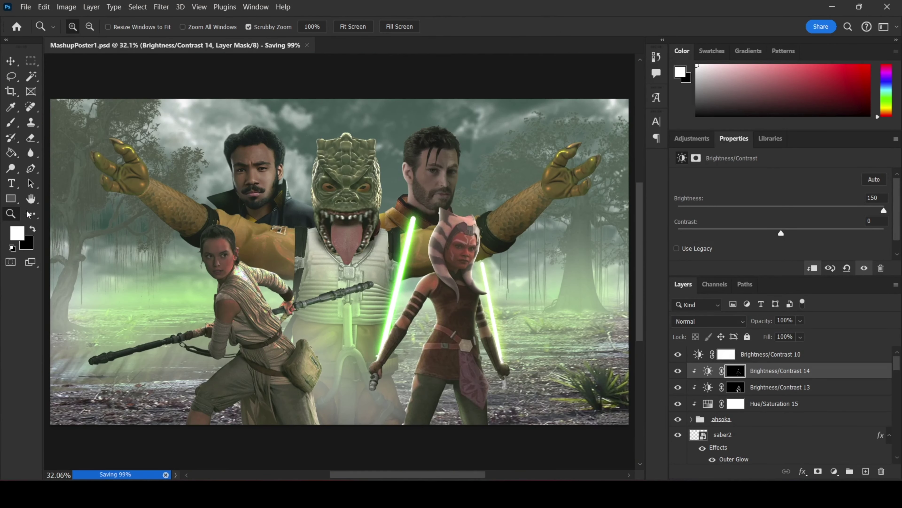
pyautogui.scroll(-5, 787, 407)
# Step: Add an inverted Brightness/Contrast layer and brighten a patch of Carth's hair, comparing before/after
pyautogui.hotkey('ctrl', 'j')
pyautogui.press('b')
pyautogui.hotkey('ctrl', 'i')
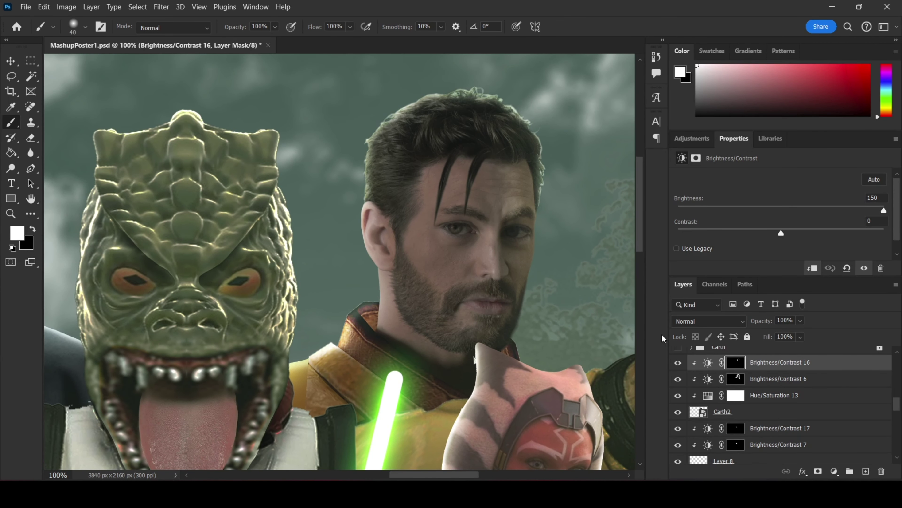
pyautogui.press('l')
pyautogui.press('b')
pyautogui.moveTo(509, 188)
pyautogui.mouseDown()
pyautogui.moveTo(511, 157)
pyautogui.moveTo(506, 185)
pyautogui.mouseUp()
pyautogui.hotkey('ctrl', 'd')
pyautogui.click(678, 362)
# Step: Brighten the hair strand across Carth's forehead
pyautogui.press('x')
pyautogui.press('l')
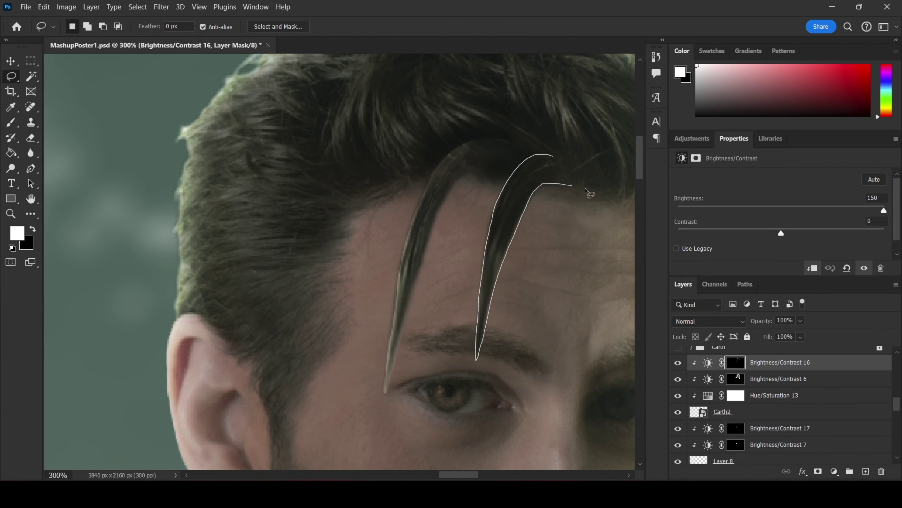
pyautogui.moveTo(586, 190); pyautogui.dragTo(610, 197)
pyautogui.press('b')
pyautogui.hotkey('ctrl', '0')
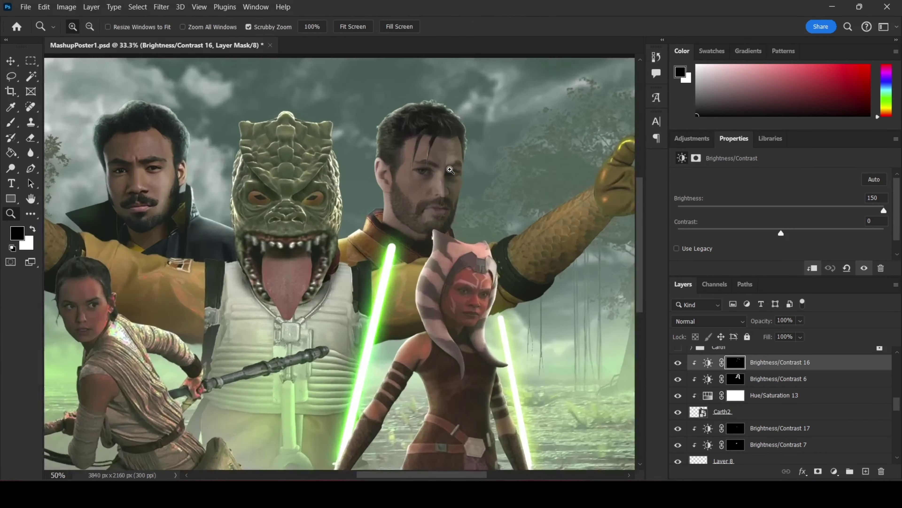
pyautogui.scroll(4, 427, 231)
# Step: Fill the side of Carth's nose with white on the mask to brighten it
pyautogui.press('l')
pyautogui.moveTo(446, 146); pyautogui.dragTo(437, 229)
pyautogui.press('x')
pyautogui.hotkey('alt', 'BackSpace')
pyautogui.press('b')
pyautogui.hotkey('ctrl', 'd')
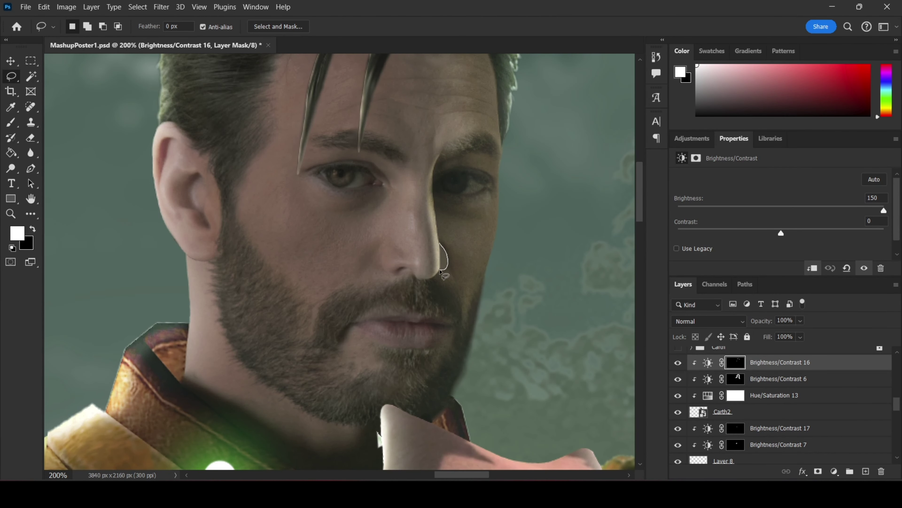
# Step: Brighten the area around Carth's eye and save the poster
pyautogui.moveTo(456, 170); pyautogui.dragTo(433, 185)
pyautogui.press('b')
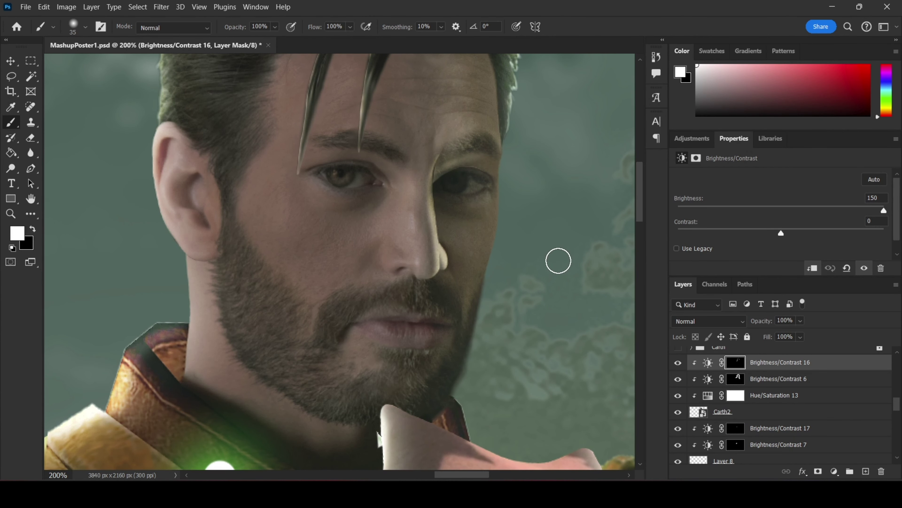
pyautogui.press(']')
pyautogui.press(']')
pyautogui.press(']')
pyautogui.scroll(-1, 543, 122)
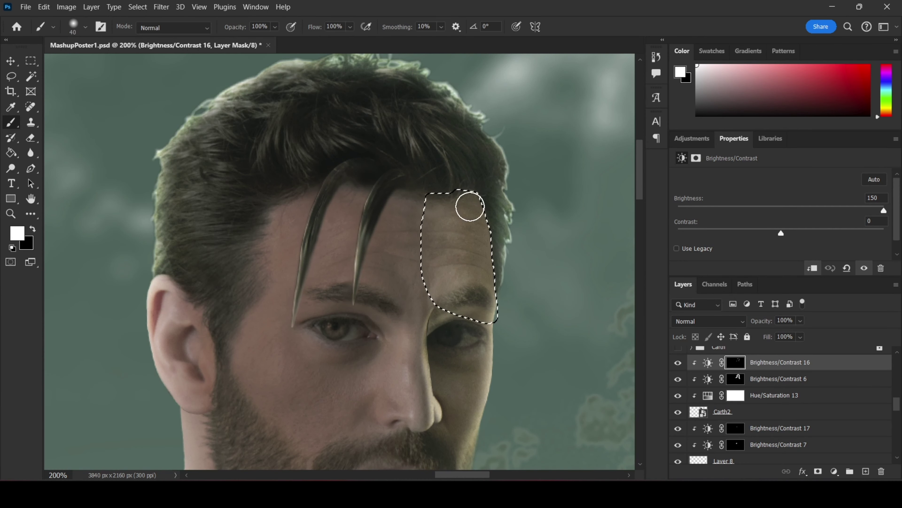
pyautogui.press('v')
pyautogui.hotkey('ctrl', 's')
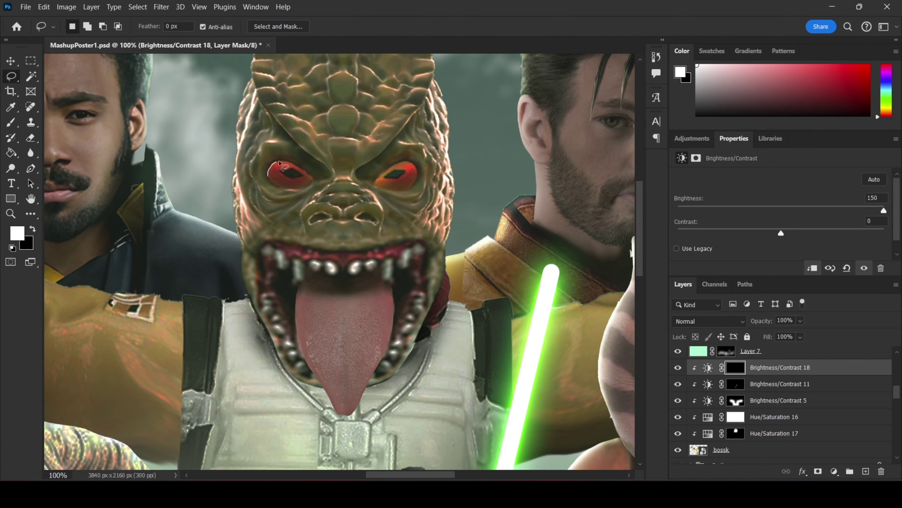
# Step: Fill Bossk's outlined eye with white on the mask and outline his other eye
pyautogui.hotkey('alt', 'BackSpace')
pyautogui.hotkey('ctrl', 'd')
pyautogui.moveTo(402, 192); pyautogui.dragTo(389, 190)
pyautogui.press('b')
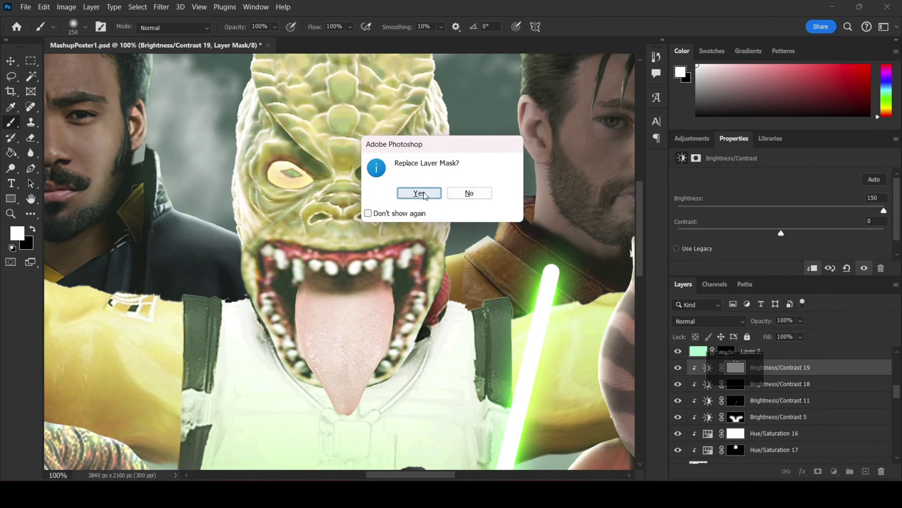
pyautogui.press('z')
pyautogui.hotkey('ctrl', '0')
pyautogui.hotkey('ctrl', '1')
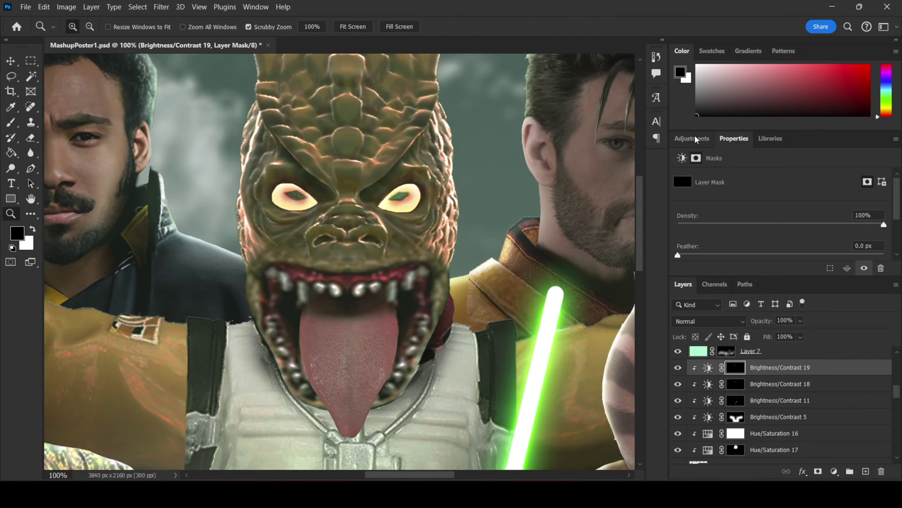
# Step: Add another Brightness/Contrast layer and brighten Bossk's left brow ridge
pyautogui.click(693, 139)
pyautogui.click(686, 208)
pyautogui.hotkey('ctrl', '+')
pyautogui.press('l')
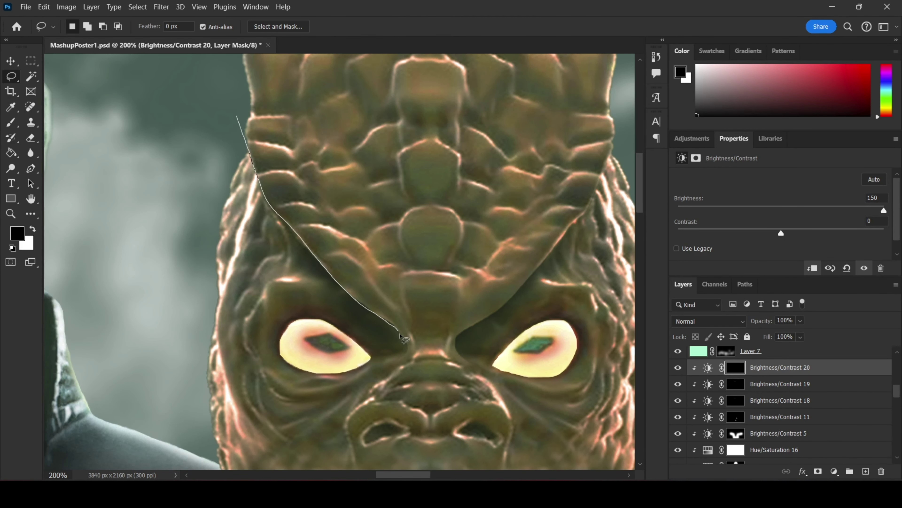
pyautogui.moveTo(418, 89); pyautogui.dragTo(456, 101)
pyautogui.press('x')
pyautogui.hotkey('alt', 'BackSpace')
pyautogui.hotkey('ctrl', 'd')
pyautogui.scroll(-2, 447, 258)
# Step: Fill Bossk's right brow ridge selection with white to brighten it
pyautogui.moveTo(593, 67); pyautogui.dragTo(564, 146)
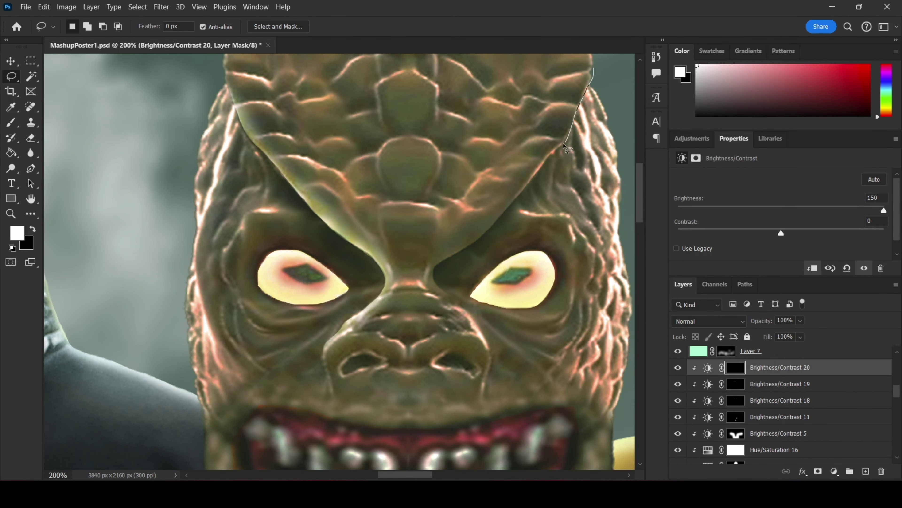
pyautogui.hotkey('alt', 'BackSpace')
pyautogui.hotkey('ctrl', 'd')
pyautogui.press('b')
pyautogui.scroll(-1, 528, 262)
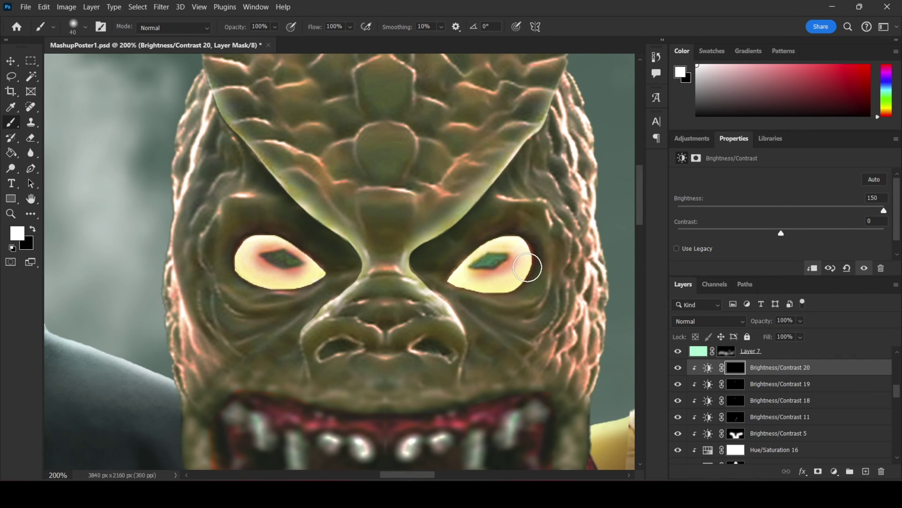
pyautogui.scroll(-1, 467, 221)
# Step: Add a clipped Hue/Saturation layer with Colorize: Hue 54, Saturation 100, Lightness +86
pyautogui.click(691, 138)
pyautogui.click(810, 209)
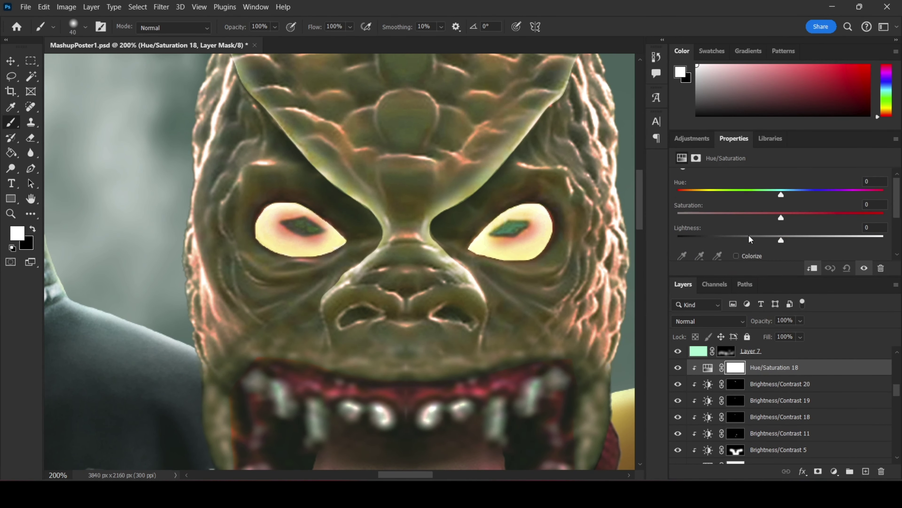
pyautogui.click(736, 255)
pyautogui.moveTo(730, 217); pyautogui.dragTo(884, 217)
pyautogui.moveTo(678, 194); pyautogui.dragTo(709, 194)
pyautogui.moveTo(781, 240); pyautogui.dragTo(869, 240)
# Step: Invert the Hue/Saturation mask and paint the pale yellow glow onto Bossk's eyes, keeping Normal blending
pyautogui.hotkey('ctrl', 'i')
pyautogui.moveTo(300, 231); pyautogui.dragTo(511, 228)
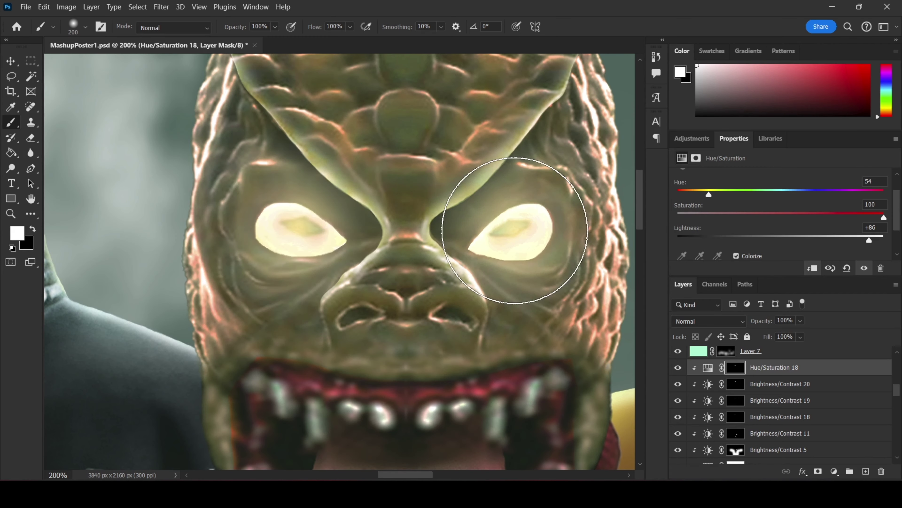
pyautogui.click(709, 321)
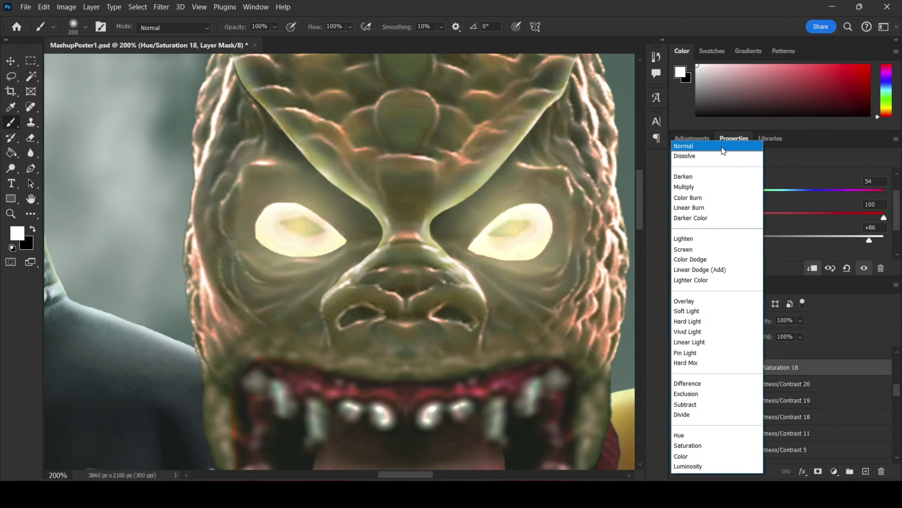
pyautogui.click(707, 146)
pyautogui.press('x')
pyautogui.press('[')
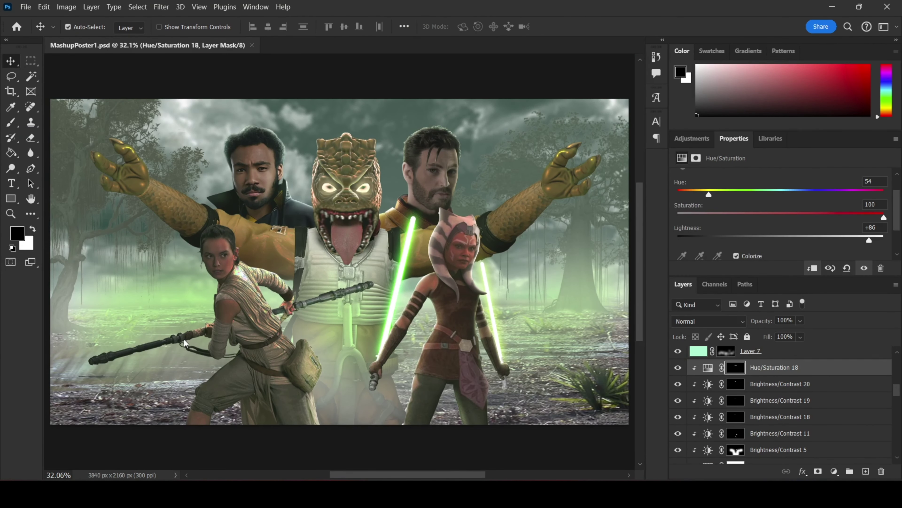
# Step: Set Brightness/Contrast 21 to 150, invert its mask, and brighten Rey's ear and head edge
pyautogui.moveTo(782, 210); pyautogui.dragTo(884, 210)
pyautogui.hotkey('ctrl', 'i')
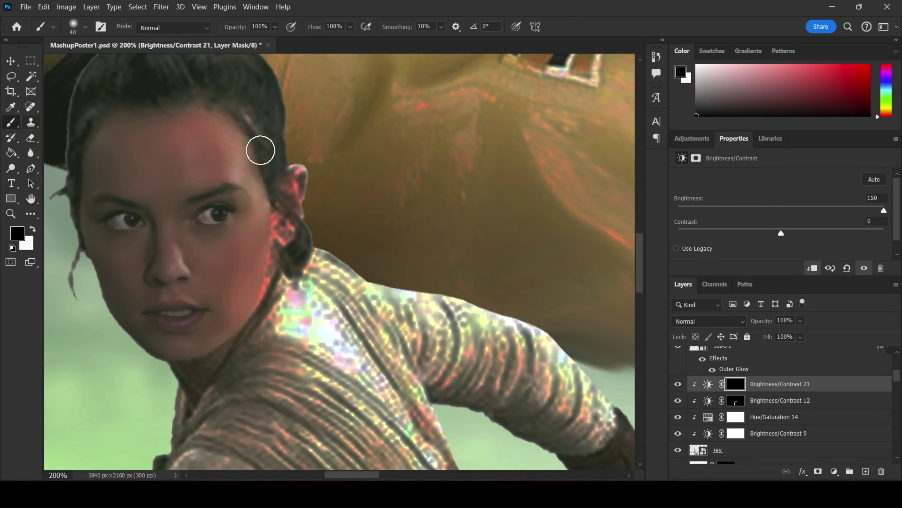
pyautogui.moveTo(260, 147)
pyautogui.mouseDown()
pyautogui.moveTo(332, 222)
pyautogui.moveTo(308, 263)
pyautogui.mouseUp()
pyautogui.press('l')
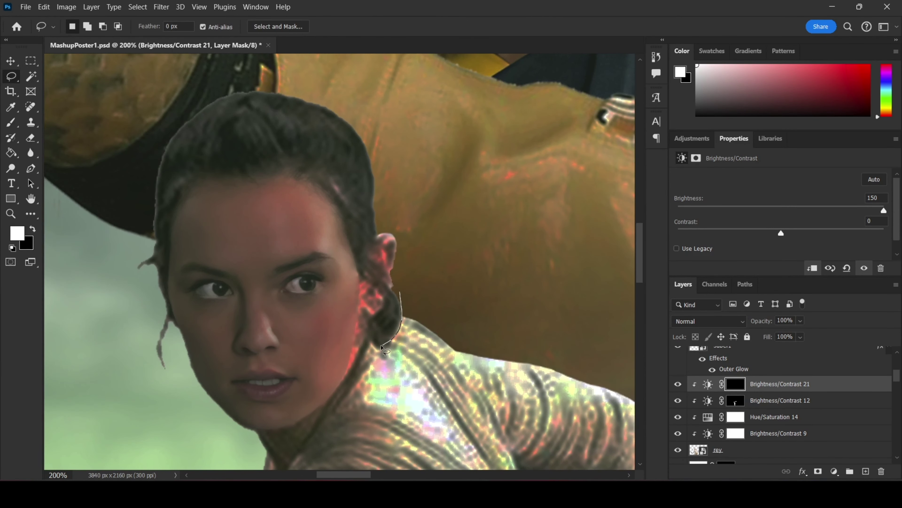
pyautogui.moveTo(393, 254)
pyautogui.mouseDown()
pyautogui.moveTo(342, 345)
pyautogui.moveTo(355, 320)
pyautogui.mouseUp()
pyautogui.hotkey('alt', 'BackSpace')
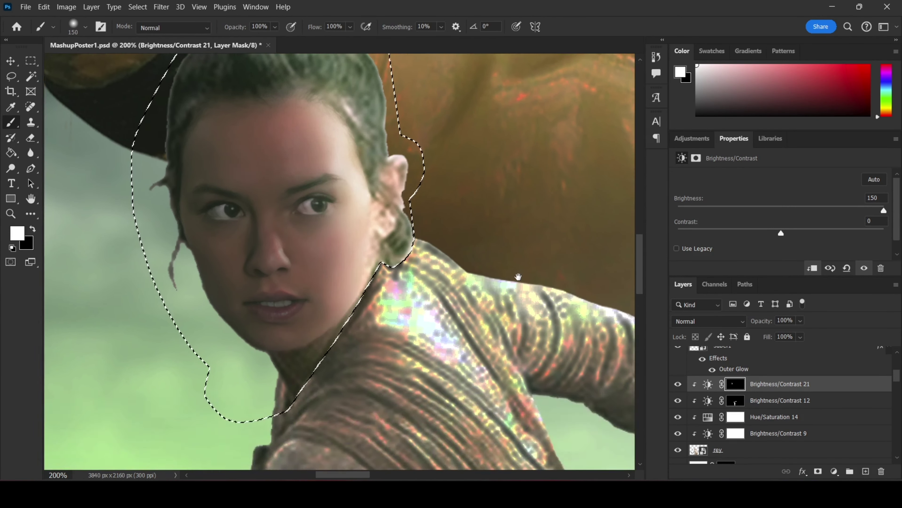
pyautogui.hotkey('ctrl', 'd')
pyautogui.press('b')
# Step: Lasso Rey's shoulder and fill it white to brighten it
pyautogui.scroll(-5, 293, 92)
pyautogui.hscroll(2, 293, 92)
pyautogui.hscroll(-2, 293, 92)
pyautogui.press('l')
pyautogui.moveTo(314, 94)
pyautogui.mouseDown()
pyautogui.moveTo(340, 130)
pyautogui.moveTo(431, 355)
pyautogui.mouseUp()
pyautogui.press('b')
pyautogui.scroll(-5, 329, 213)
pyautogui.hotkey('ctrl', 'd')
# Step: Brighten Rey's thigh with a larger white brush
pyautogui.press('x')
pyautogui.scroll(5, 388, 202)
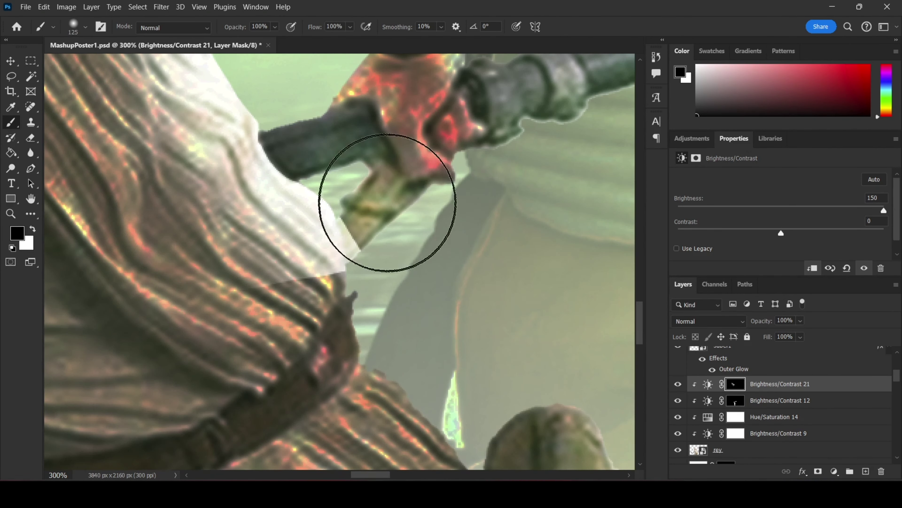
pyautogui.press(']')
pyautogui.press(']')
pyautogui.press(']')
pyautogui.scroll(-5, 348, 202)
pyautogui.scroll(-5, 557, 121)
pyautogui.scroll(-5, 540, 145)
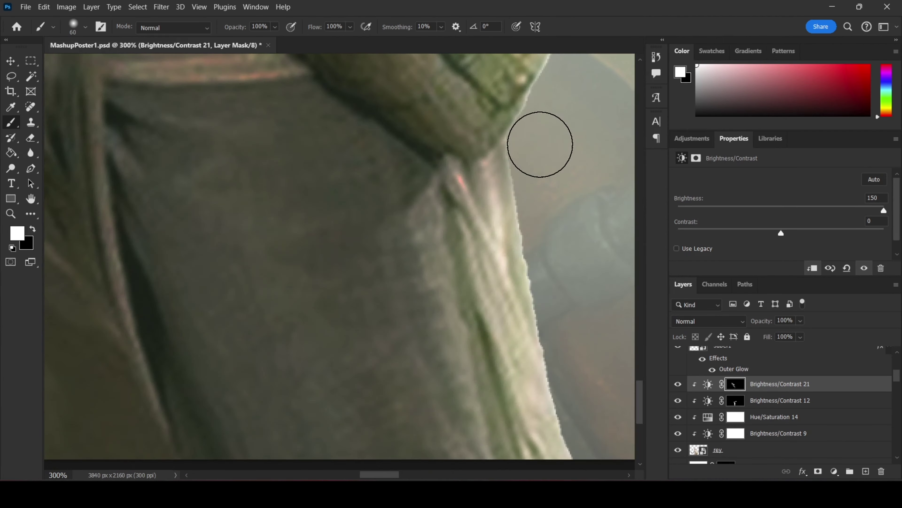
pyautogui.hotkey('ctrl', '0')
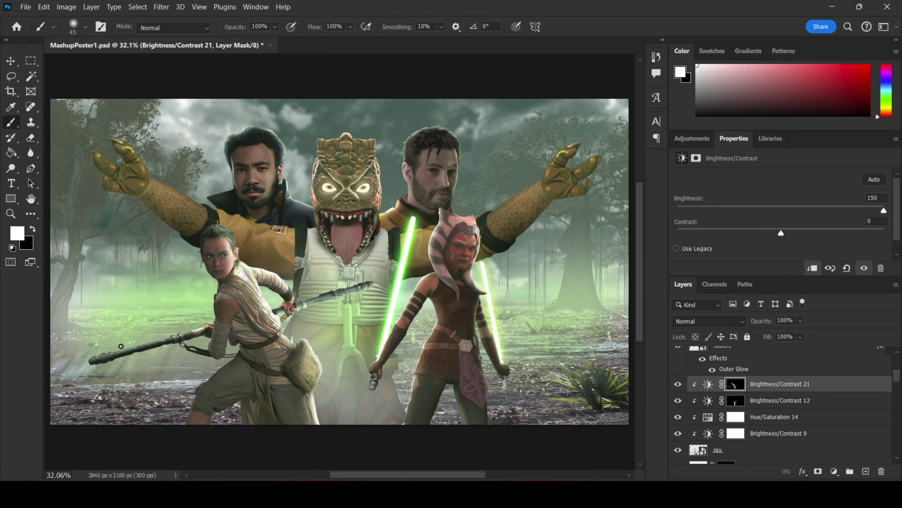
pyautogui.hotkey('ctrl', '1')
pyautogui.press('b')
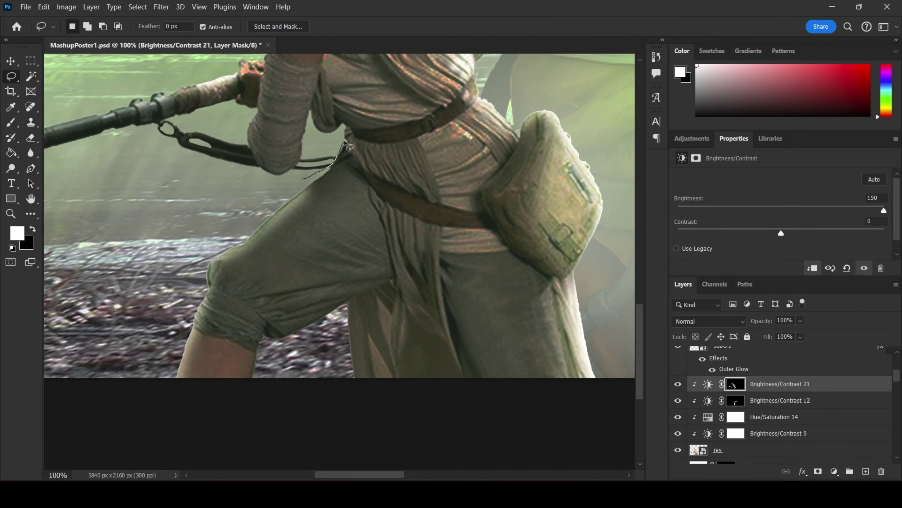
pyautogui.moveTo(345, 142); pyautogui.dragTo(277, 193)
pyautogui.press('b')
# Step: Brighten the side of Rey's neck
pyautogui.scroll(5, 318, 172)
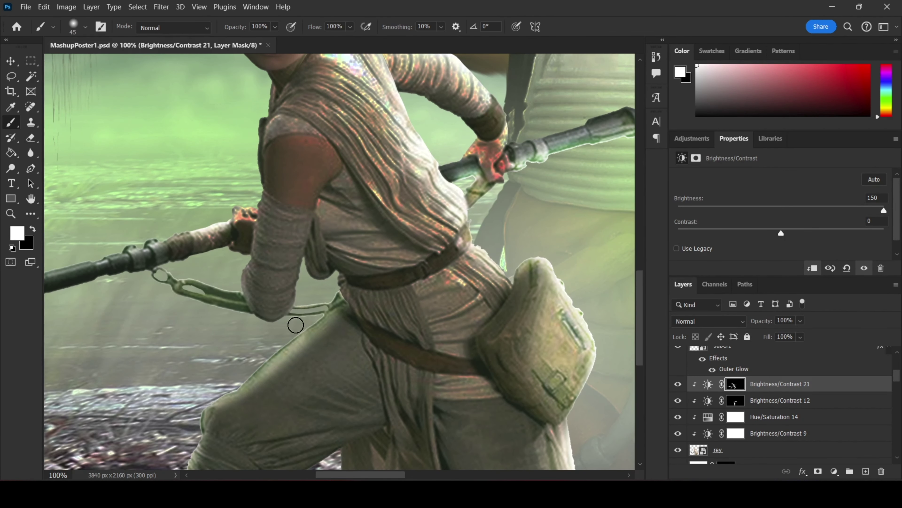
pyautogui.scroll(5, 296, 324)
pyautogui.scroll(-5, 296, 324)
pyautogui.hotkey('ctrl', '0')
pyautogui.scroll(4, 180, 154)
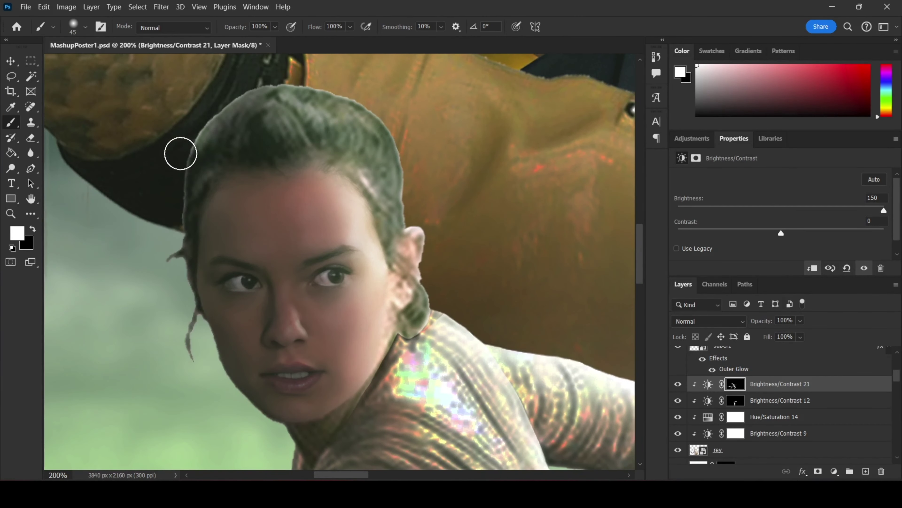
pyautogui.scroll(-4, 195, 317)
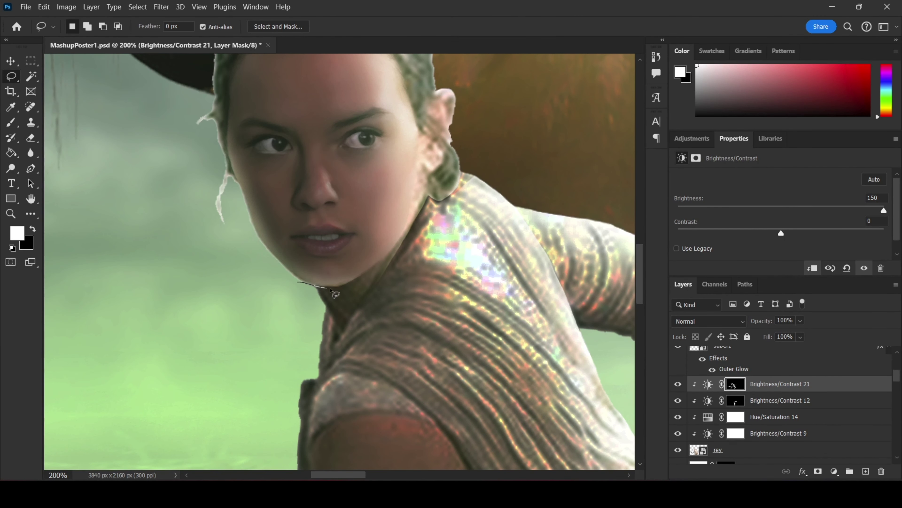
pyautogui.moveTo(330, 288); pyautogui.dragTo(295, 290)
pyautogui.press('b')
# Step: Brighten small areas of Rey's forehead and beside her nose
pyautogui.press('l')
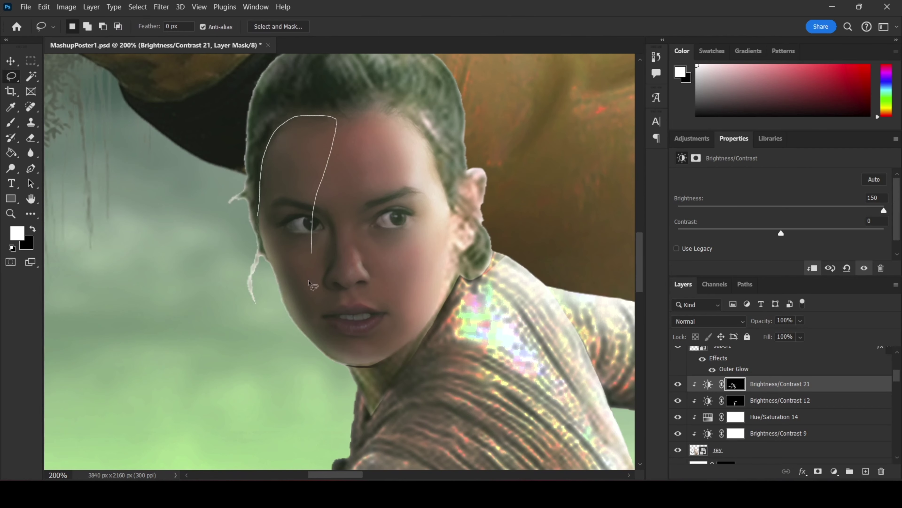
pyautogui.moveTo(330, 113); pyautogui.dragTo(329, 117)
pyautogui.hotkey('ctrl', 'd')
pyautogui.moveTo(352, 182)
pyautogui.mouseDown()
pyautogui.moveTo(336, 227)
pyautogui.moveTo(355, 179)
pyautogui.mouseUp()
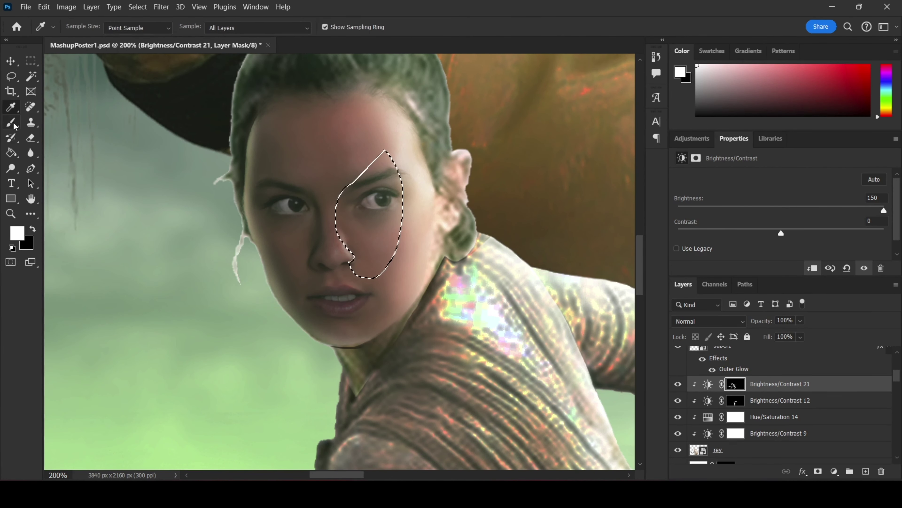
pyautogui.press('b')
pyautogui.hotkey('ctrl', 'd')
pyautogui.hotkey('ctrl', '0')
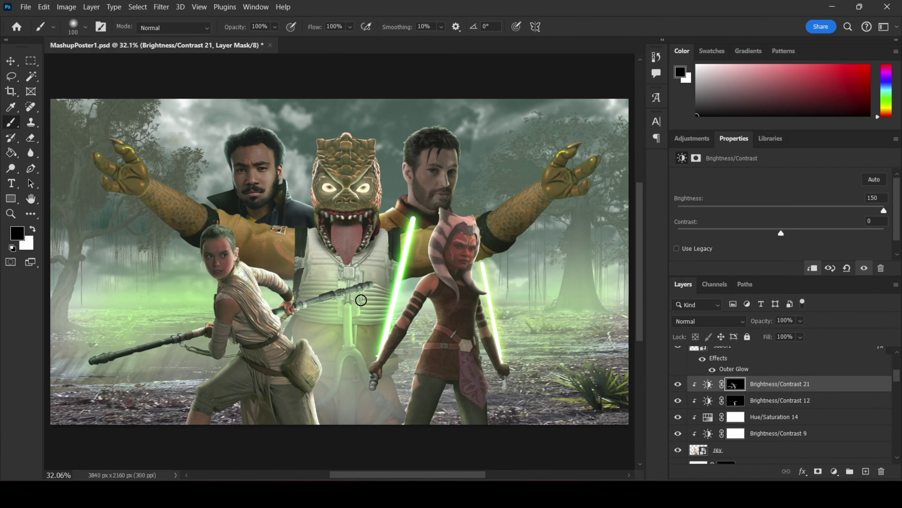
# Step: Brighten Rey's cheek below the eye, then add Brightness/Contrast 22
pyautogui.press('l')
pyautogui.scroll(10, 202, 259)
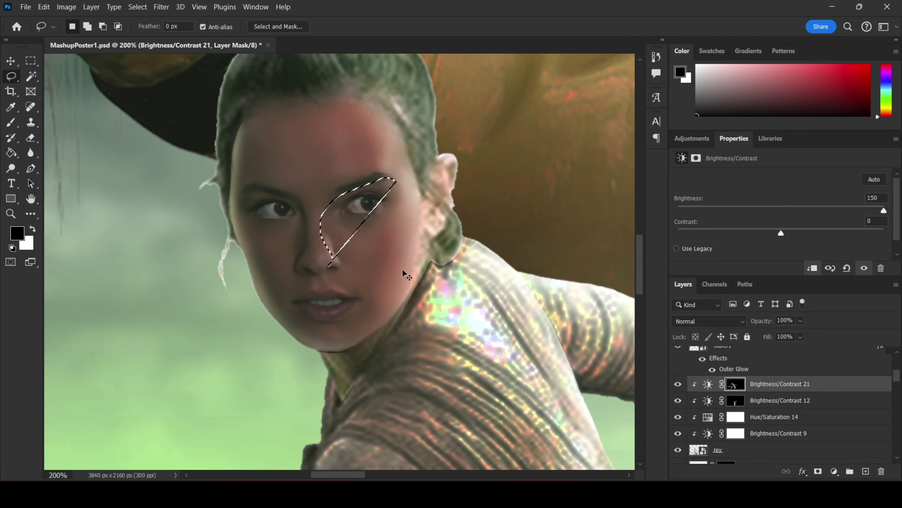
pyautogui.moveTo(348, 297); pyautogui.dragTo(336, 246)
pyautogui.press('b')
pyautogui.press('x')
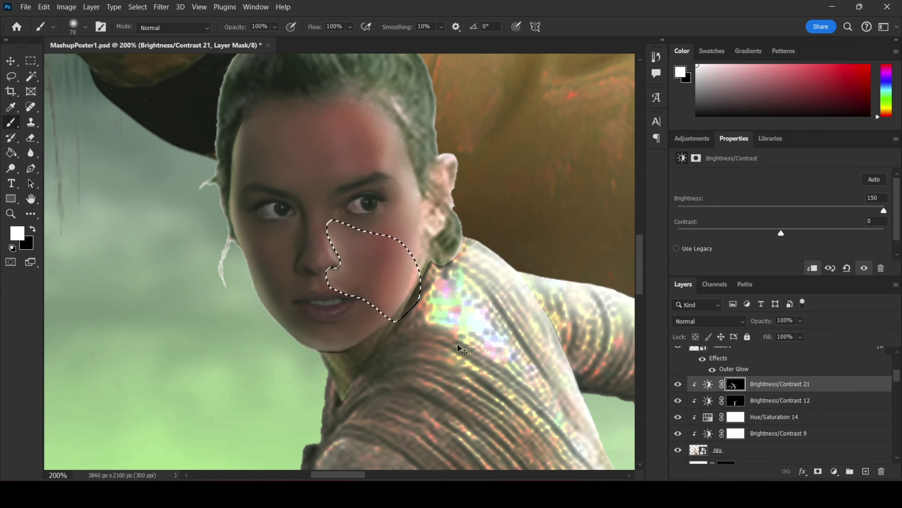
pyautogui.hotkey('ctrl', '0')
pyautogui.hotkey('ctrl', 'alt', 'b')
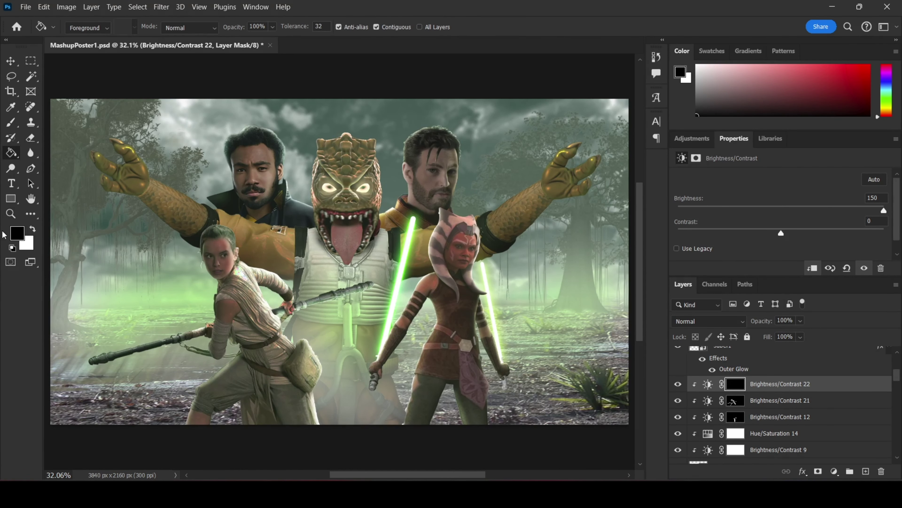
# Step: Lasso the shaded side of Rey's arm and paint white highlights into it
pyautogui.scroll(10, 224, 103)
pyautogui.scroll(-4, 327, 246)
pyautogui.scroll(-4, 391, 278)
pyautogui.hscroll(5, 472, 303)
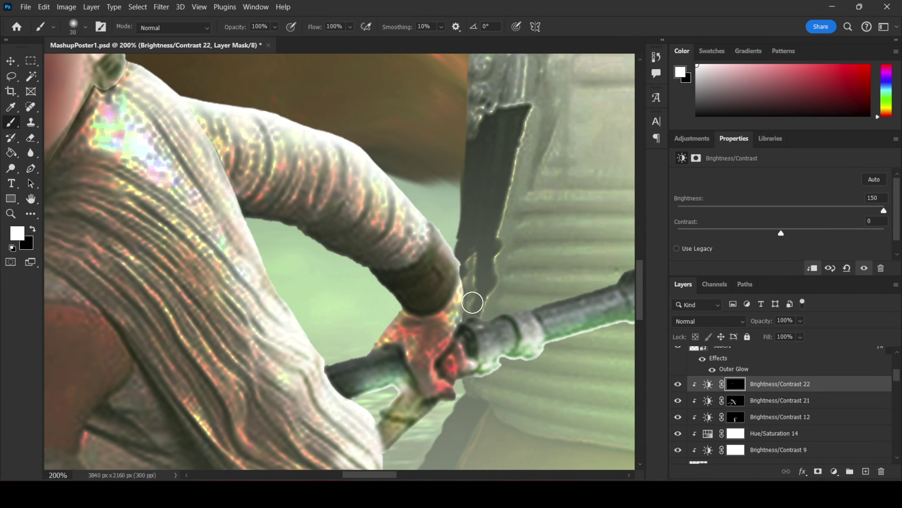
pyautogui.hscroll(6, 322, 258)
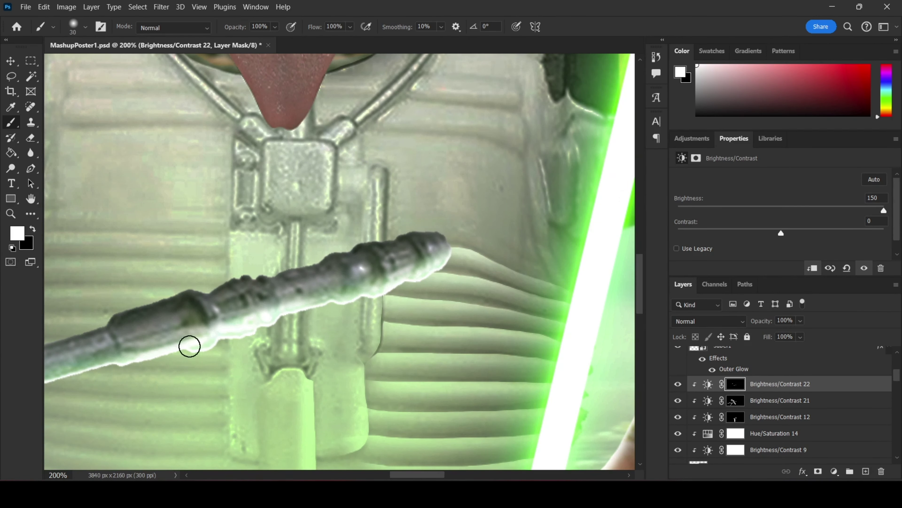
pyautogui.hotkey('ctrl', '0')
pyautogui.scroll(3, 241, 215)
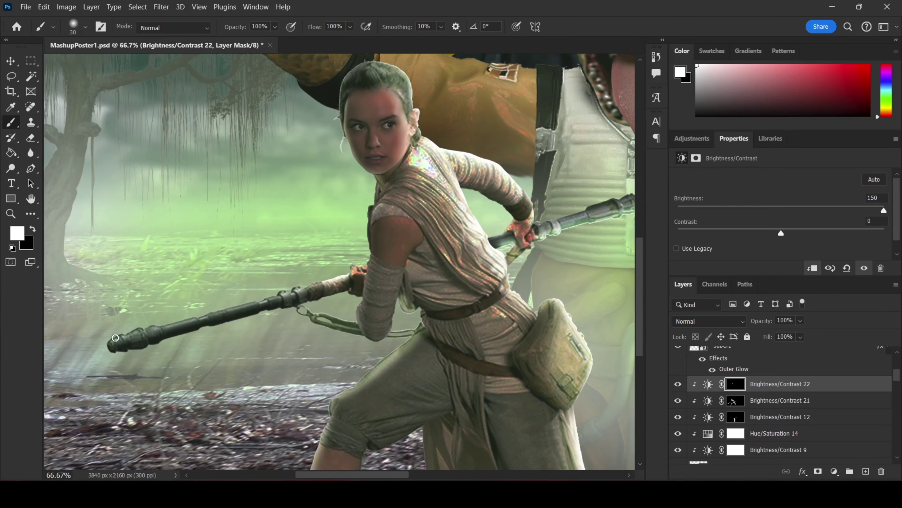
pyautogui.hscroll(3, 241, 215)
pyautogui.press('l')
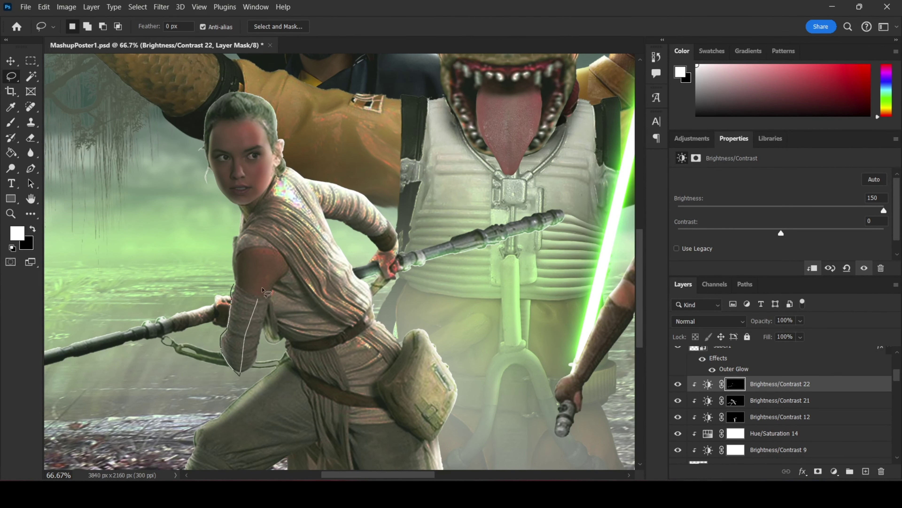
pyautogui.moveTo(263, 290); pyautogui.dragTo(232, 244)
pyautogui.press('b')
pyautogui.hotkey('ctrl', 'd')
# Step: Fit the whole poster in view and save it
pyautogui.hscroll(1, 197, 101)
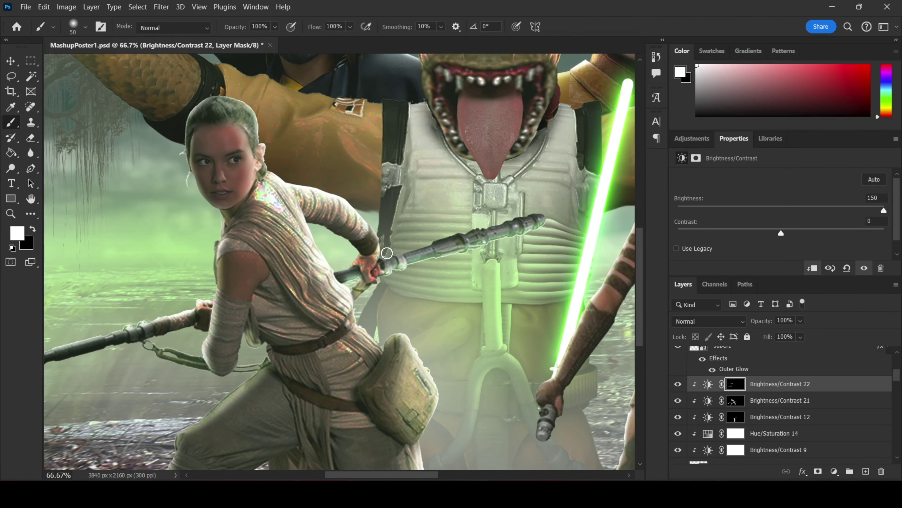
pyautogui.hotkey('ctrl', '0')
pyautogui.hotkey('ctrl', 's')
# Step: Add a clipped Brightness/Contrast 23 on bossk and brighten both clawed hands through its mask
pyautogui.scroll(-2, 782, 382)
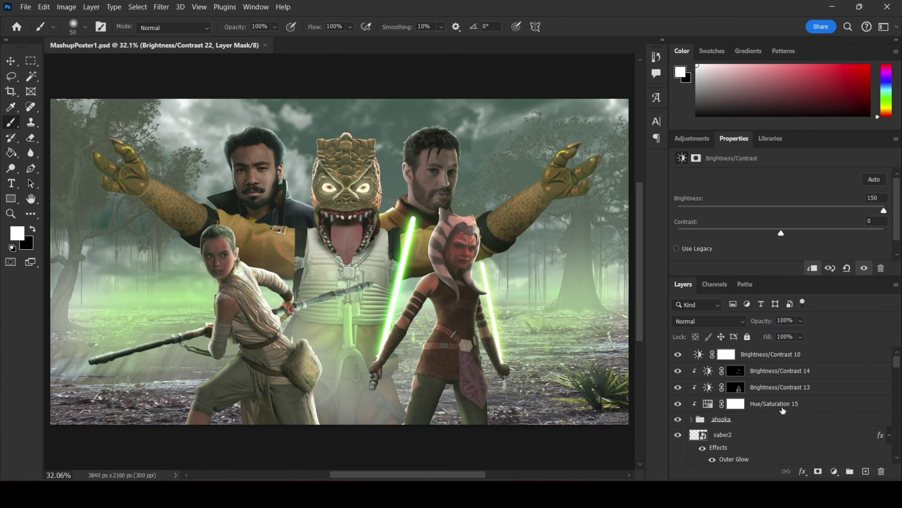
pyautogui.click(782, 382)
pyautogui.press('F2')
pyautogui.press('x')
pyautogui.press(']')
pyautogui.press(']')
pyautogui.press(']')
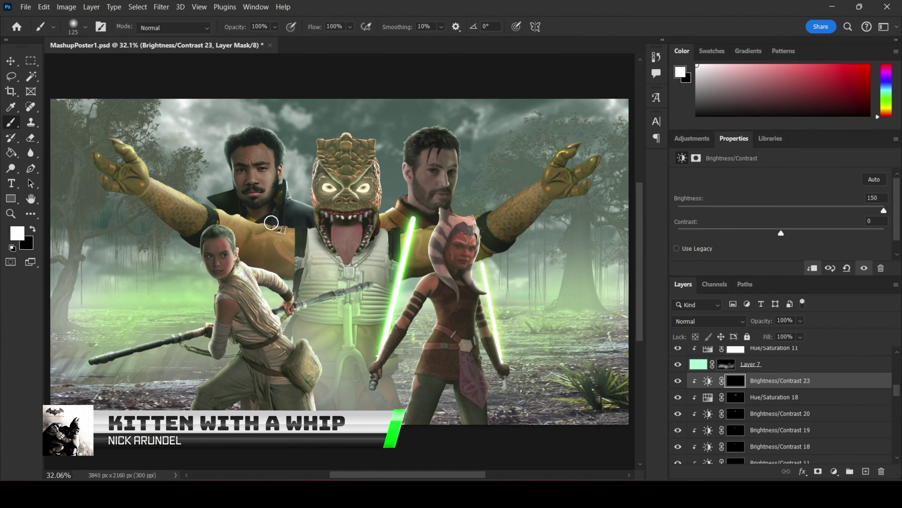
pyautogui.press('z')
pyautogui.press('l')
pyautogui.moveTo(101, 162)
pyautogui.mouseDown()
pyautogui.moveTo(121, 163)
pyautogui.moveTo(147, 210)
pyautogui.mouseUp()
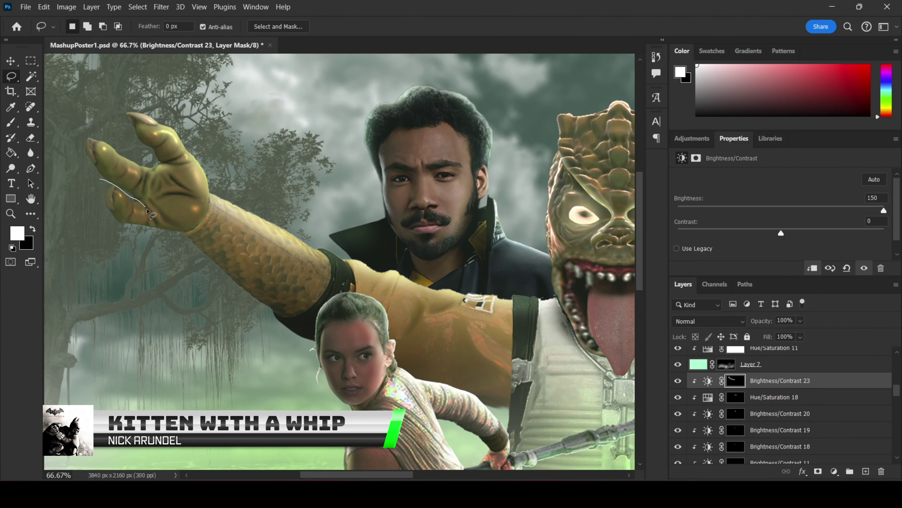
pyautogui.press('b')
pyautogui.hscroll(10, 332, 238)
pyautogui.moveTo(484, 157); pyautogui.dragTo(568, 212)
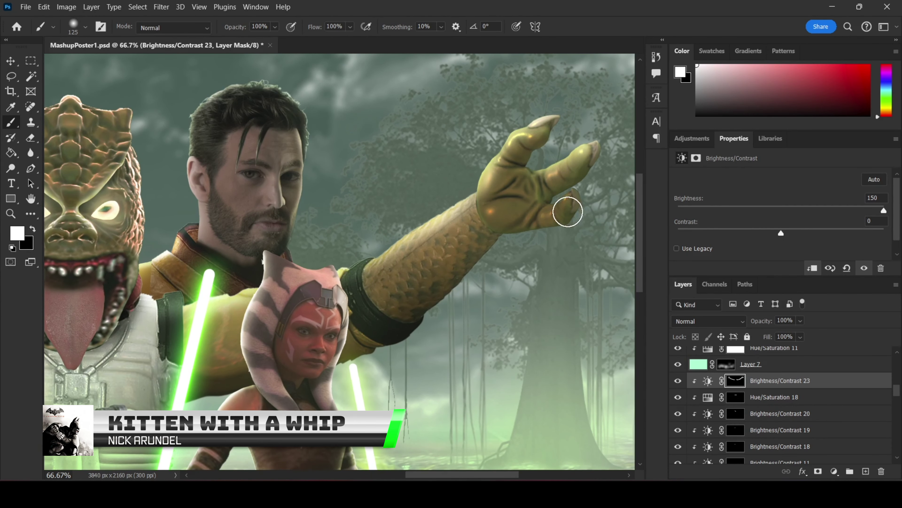
pyautogui.press('[')
pyautogui.press('[')
pyautogui.press('[')
pyautogui.press('x')
pyautogui.hotkey('ctrl', '0')
# Step: Add a clipped Brightness/Contrast 24 above Carth2 with raised brightness
pyautogui.scroll(-3, 764, 398)
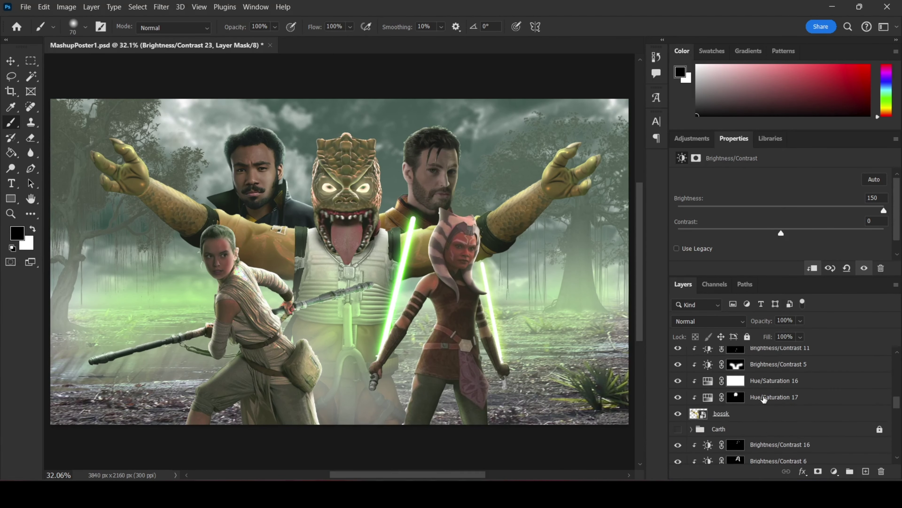
pyautogui.scroll(-2, 763, 399)
pyautogui.click(764, 429)
pyautogui.click(692, 138)
pyautogui.click(686, 227)
pyautogui.moveTo(781, 210); pyautogui.dragTo(828, 221)
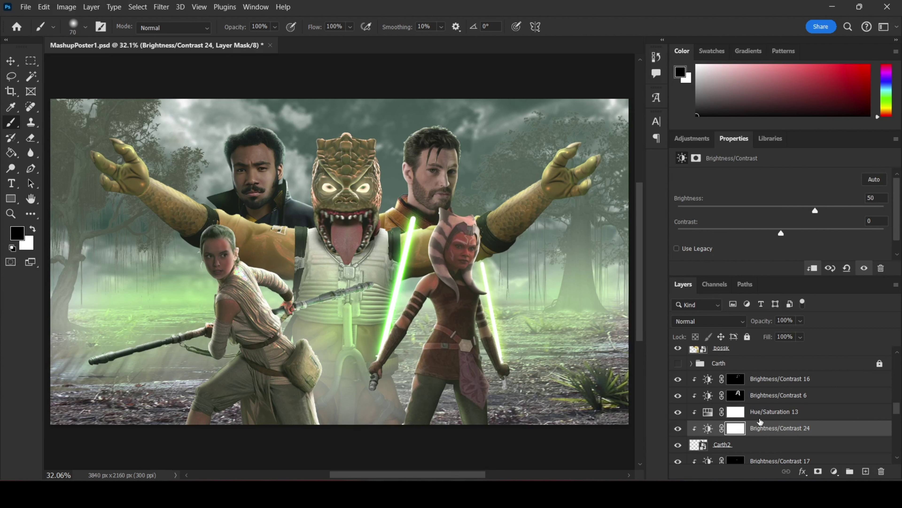
# Step: Add a clipped brightness adjustment above rey with raised brightness
pyautogui.scroll(-3, 759, 421)
pyautogui.click(764, 420)
pyautogui.scroll(-2, 763, 405)
pyautogui.click(718, 413)
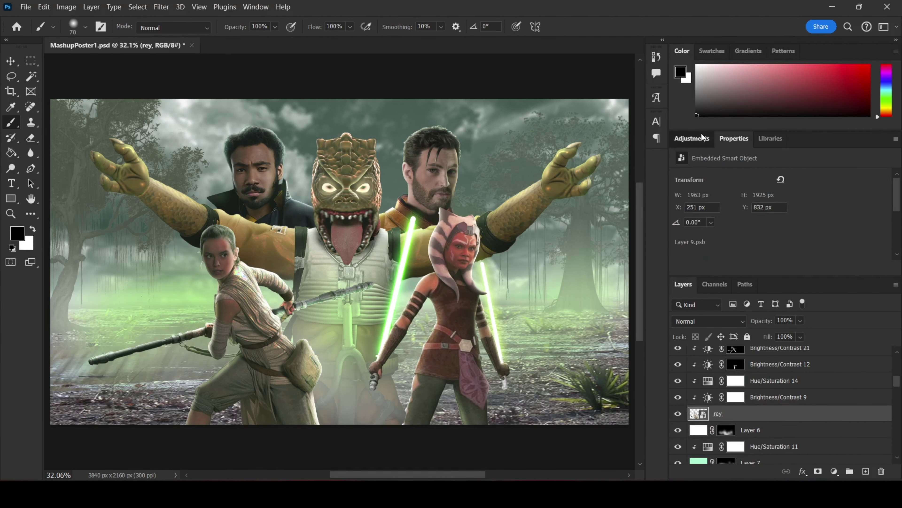
pyautogui.click(692, 139)
pyautogui.click(686, 227)
pyautogui.moveTo(781, 210); pyautogui.dragTo(810, 215)
pyautogui.scroll(3, 817, 391)
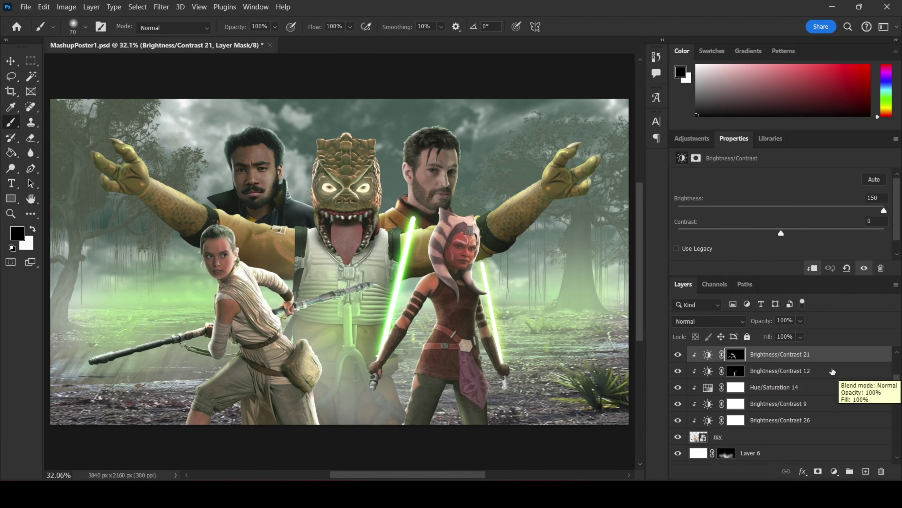
pyautogui.scroll(3, 831, 409)
pyautogui.click(771, 354)
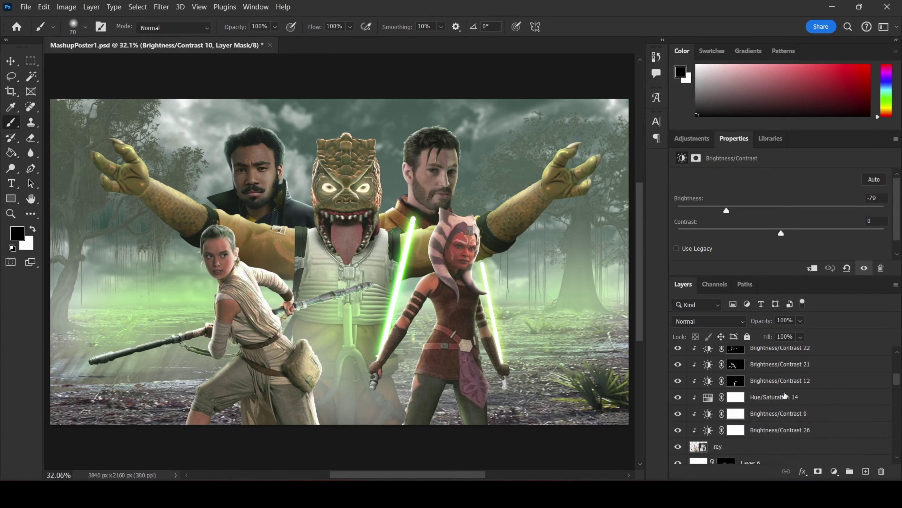
# Step: Mask the Hue/Saturation 19 and 20 tints and paint green glow on Rey's arm, staff and bag
pyautogui.scroll(-5, 782, 391)
pyautogui.click(775, 397)
pyautogui.hotkey('ctrl', 'i')
pyautogui.press('x')
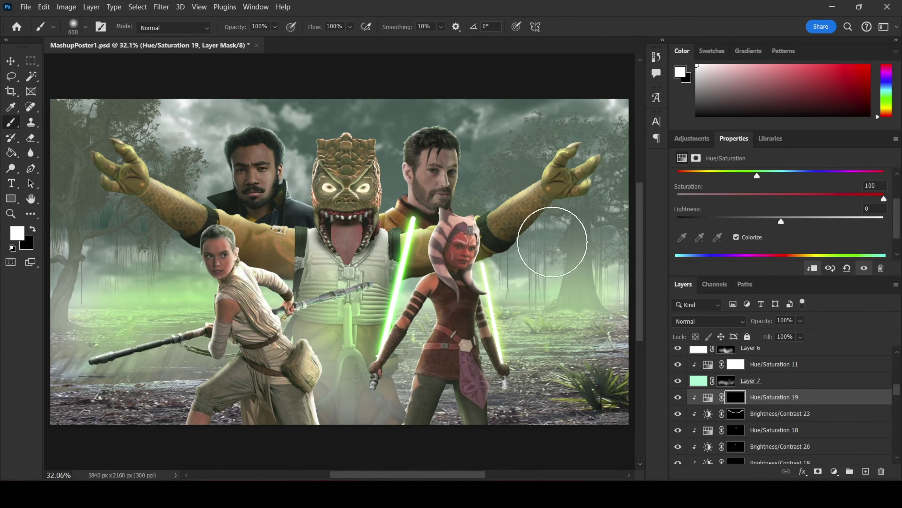
pyautogui.scroll(3, 782, 391)
pyautogui.click(774, 380)
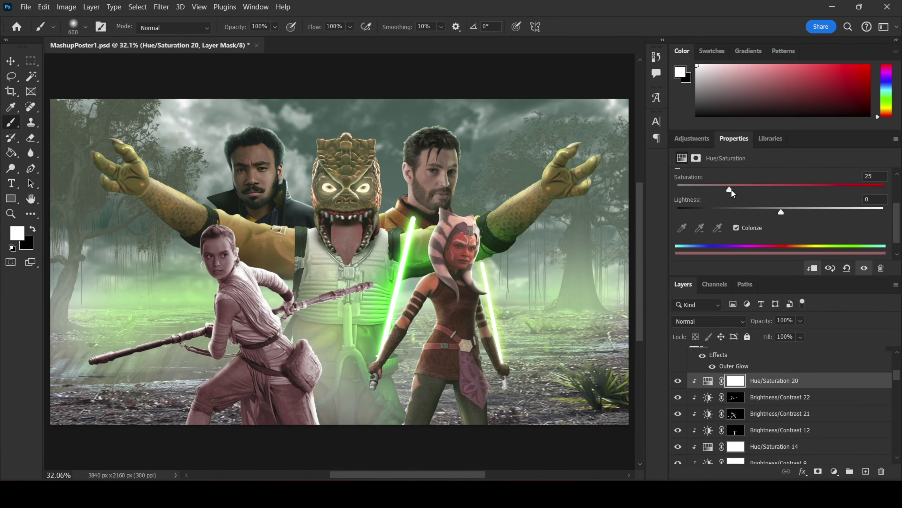
pyautogui.hotkey('ctrl', 'i')
pyautogui.moveTo(275, 260); pyautogui.dragTo(355, 295)
pyautogui.press('x')
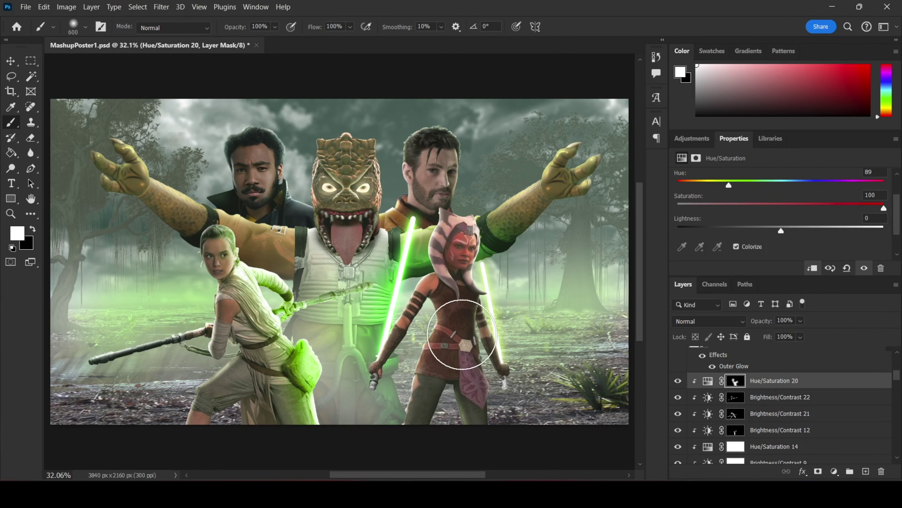
# Step: Make Hue/Saturation 21 bright green at lower opacity, painted on Ahsoka's lightsaber and arm
pyautogui.scroll(-3, 781, 409)
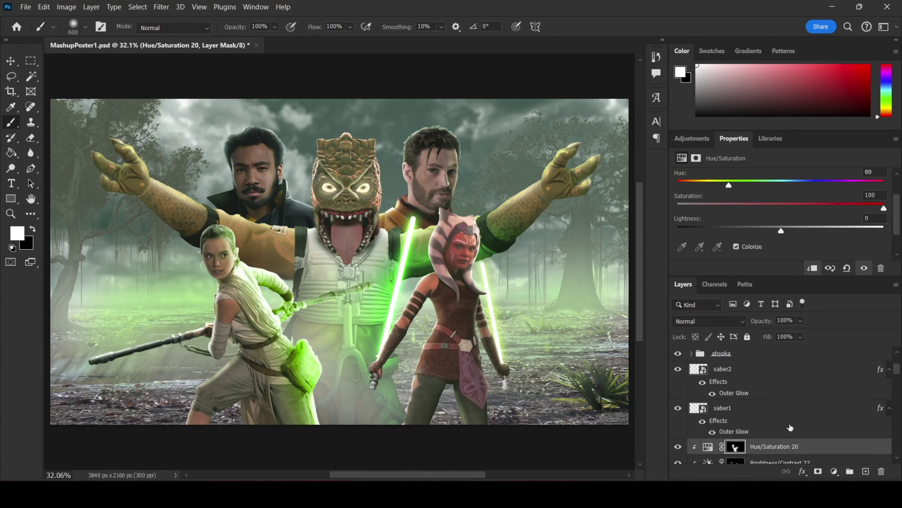
pyautogui.click(775, 370)
pyautogui.moveTo(678, 195); pyautogui.dragTo(742, 199)
pyautogui.hotkey('ctrl', 'i')
pyautogui.moveTo(412, 219); pyautogui.dragTo(377, 373)
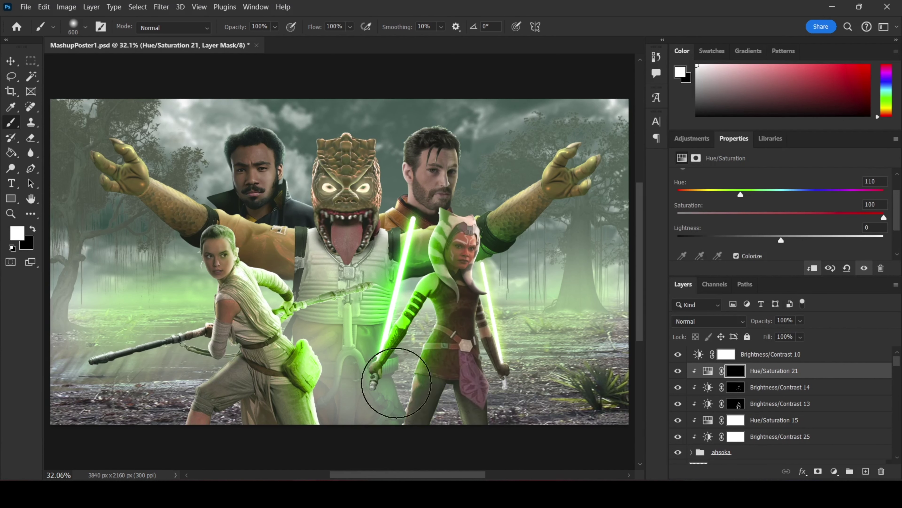
pyautogui.press('x')
pyautogui.click(801, 320)
pyautogui.moveTo(816, 334); pyautogui.dragTo(779, 335)
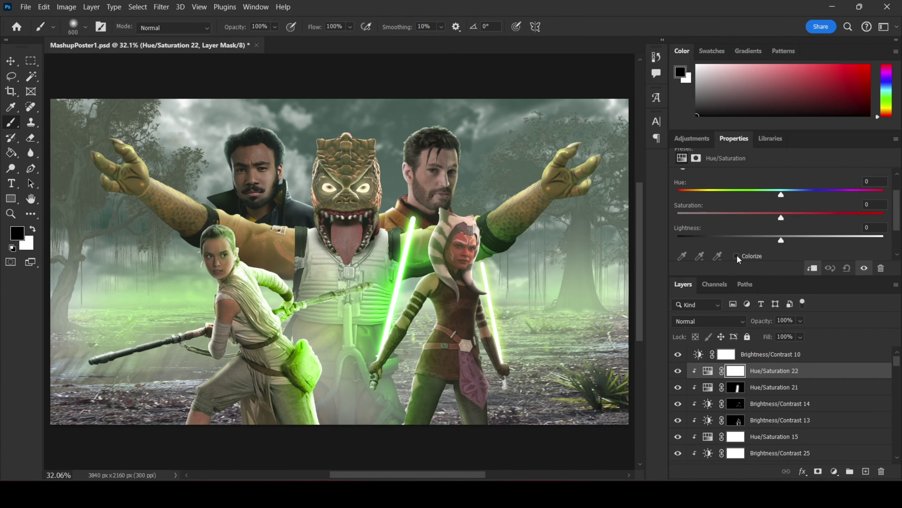
pyautogui.moveTo(488, 280); pyautogui.dragTo(504, 382)
pyautogui.scroll(1, 786, 392)
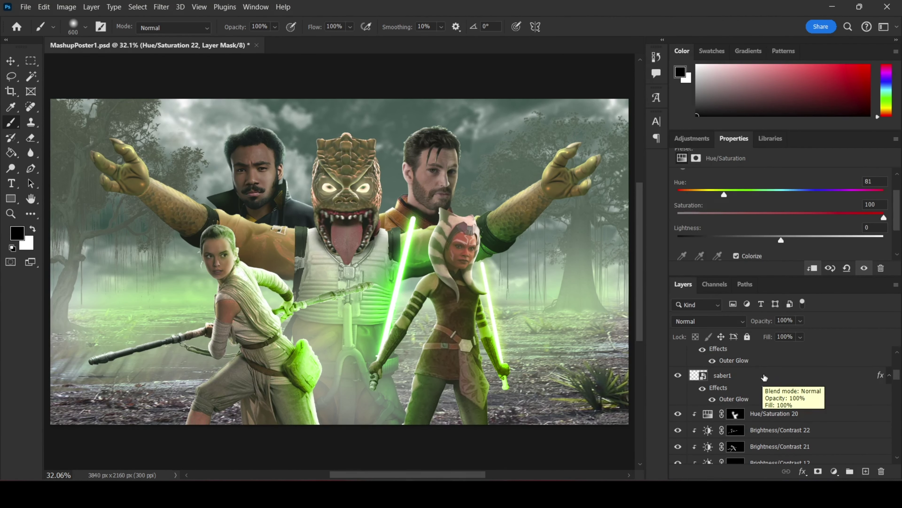
pyautogui.scroll(-5, 764, 377)
# Step: Darken the middle of Bossk's vest on Brightness/Contrast 27 and mask Carth's tint
pyautogui.click(775, 396)
pyautogui.press('x')
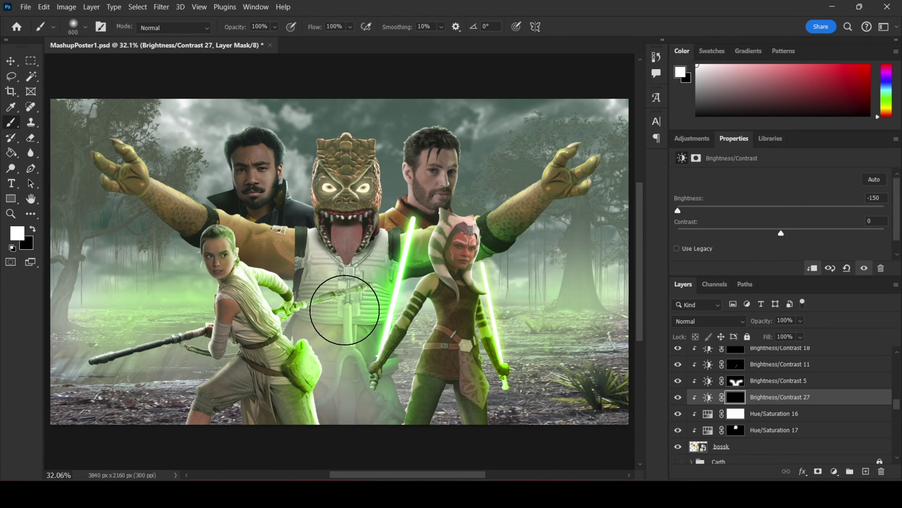
pyautogui.click(344, 310)
pyautogui.press('[')
pyautogui.press('[')
pyautogui.press('[')
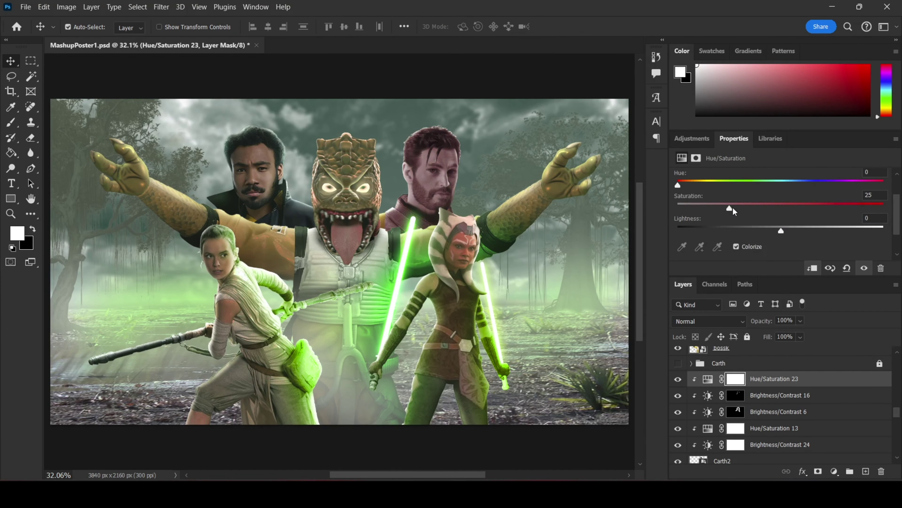
pyautogui.hotkey('ctrl', 'i')
pyautogui.press('b')
pyautogui.press('x')
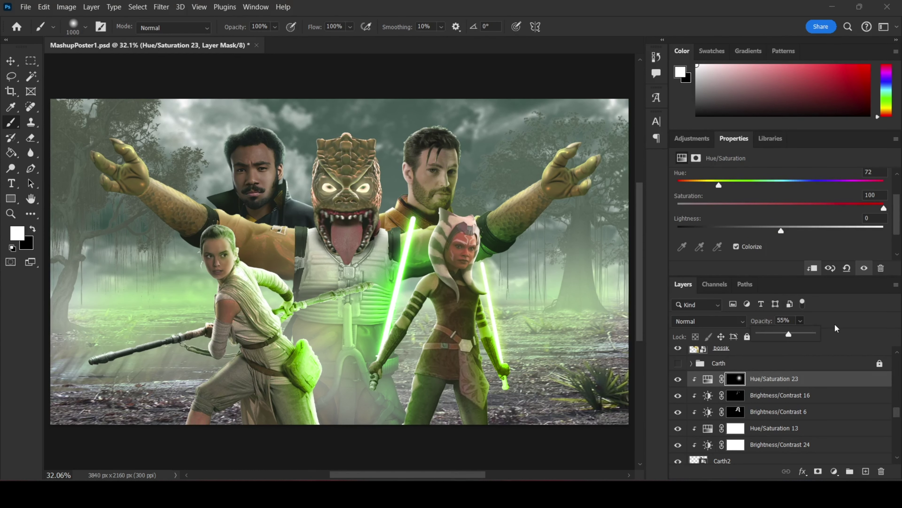
# Step: Convert the full layer stack to a smart object and rename it 'FLAT'
pyautogui.press('v')
pyautogui.press('x')
pyautogui.click(781, 378)
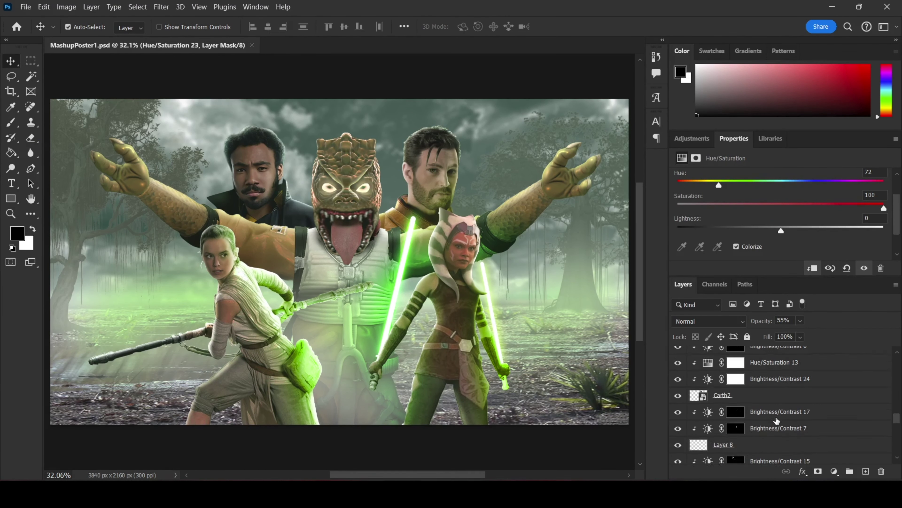
pyautogui.keyDown('shift'); pyautogui.click(781, 452); pyautogui.keyUp('shift')
pyautogui.rightClick(794, 403)
pyautogui.click(733, 178)
pyautogui.doubleClick(721, 355)
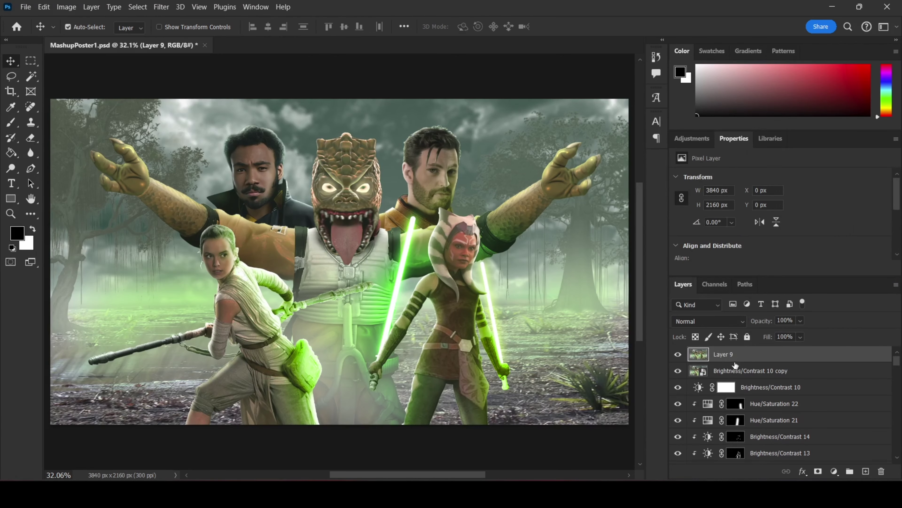
pyautogui.write('FLAT')
pyautogui.press('Return')
# Step: Grade the smart object in Camera Raw with Clarity +25 and Dehaze -19
pyautogui.hotkey('ctrl', 'shift', 'a')
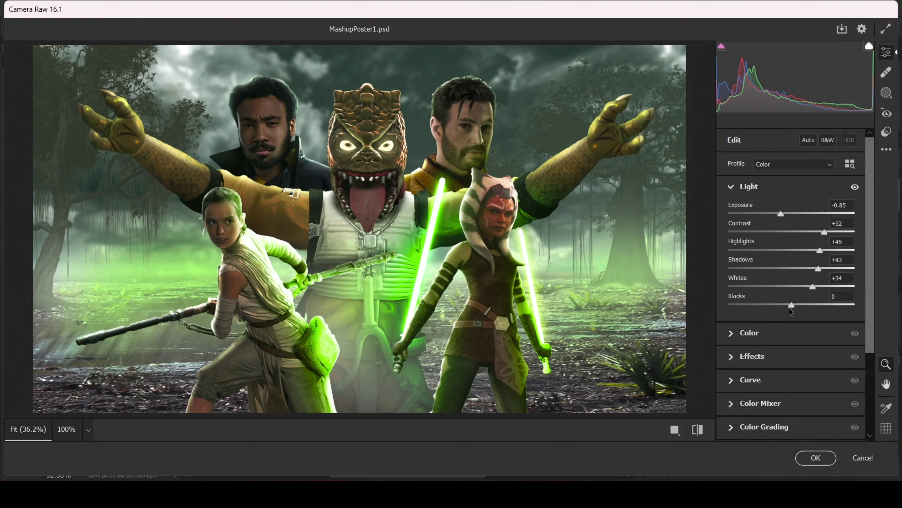
pyautogui.click(781, 333)
pyautogui.click(781, 332)
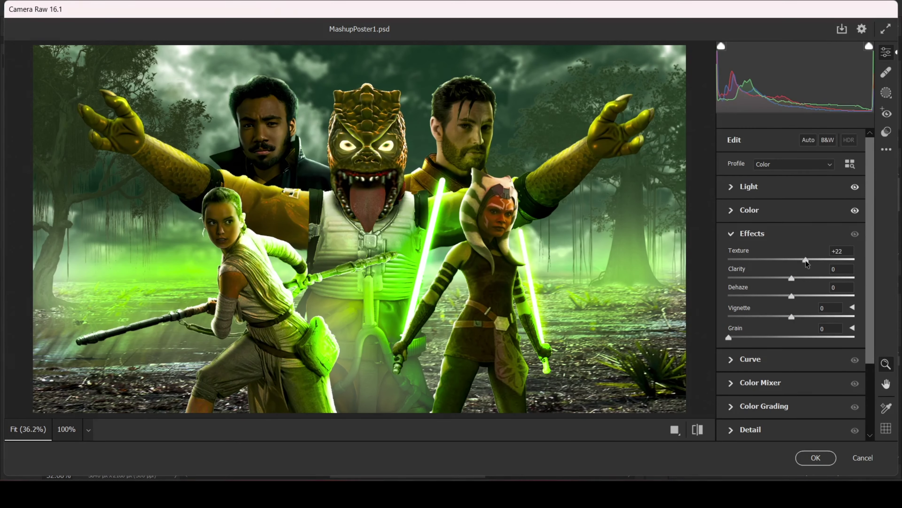
pyautogui.moveTo(792, 296); pyautogui.dragTo(779, 296)
pyautogui.moveTo(792, 316); pyautogui.dragTo(800, 316)
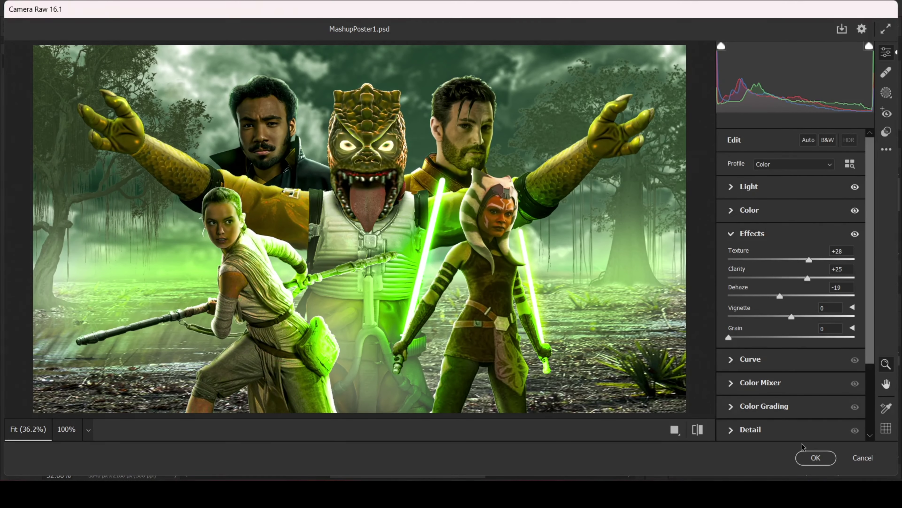
pyautogui.click(815, 458)
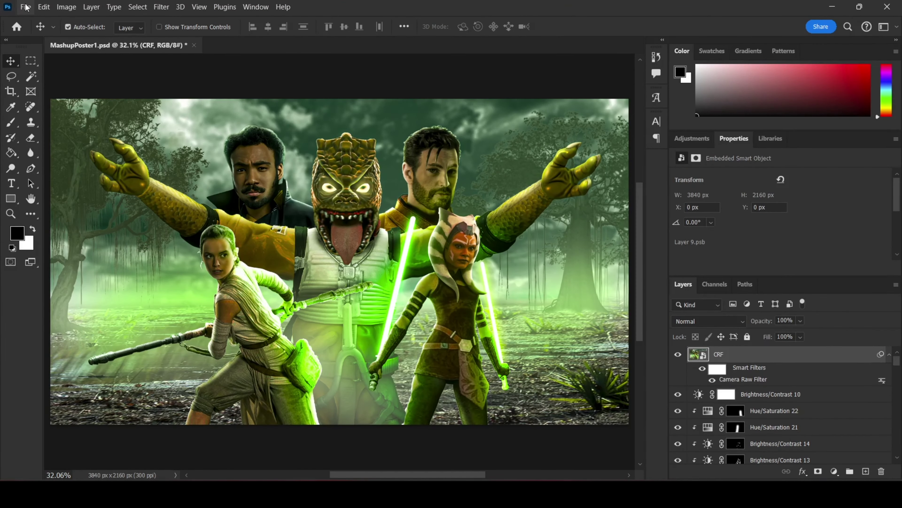